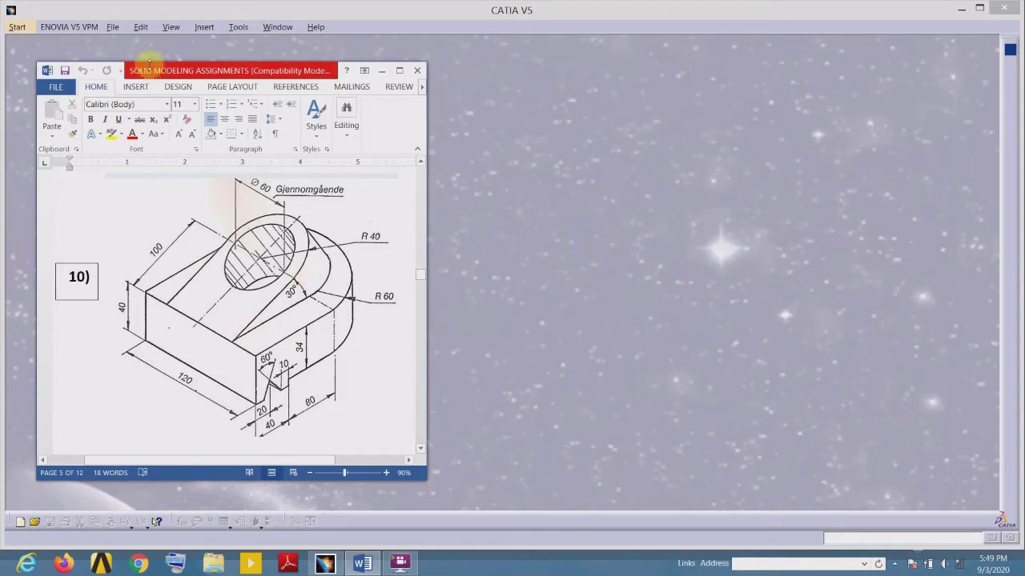
# - Create a new Mechanical Design part named Part1 with hybrid design enabled
pyautogui.click(17, 27)
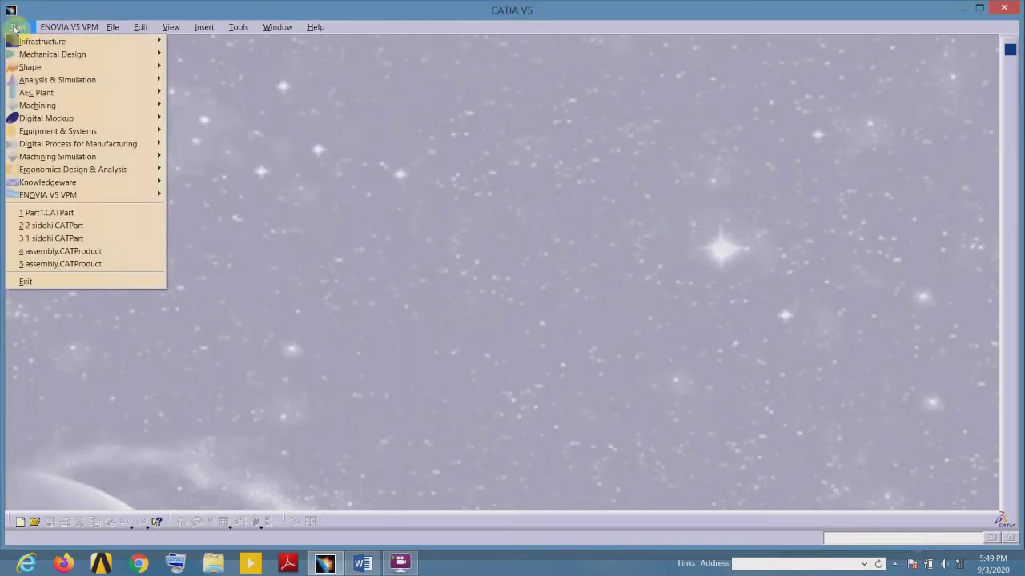
pyautogui.moveTo(68, 54)
pyautogui.click(194, 54)
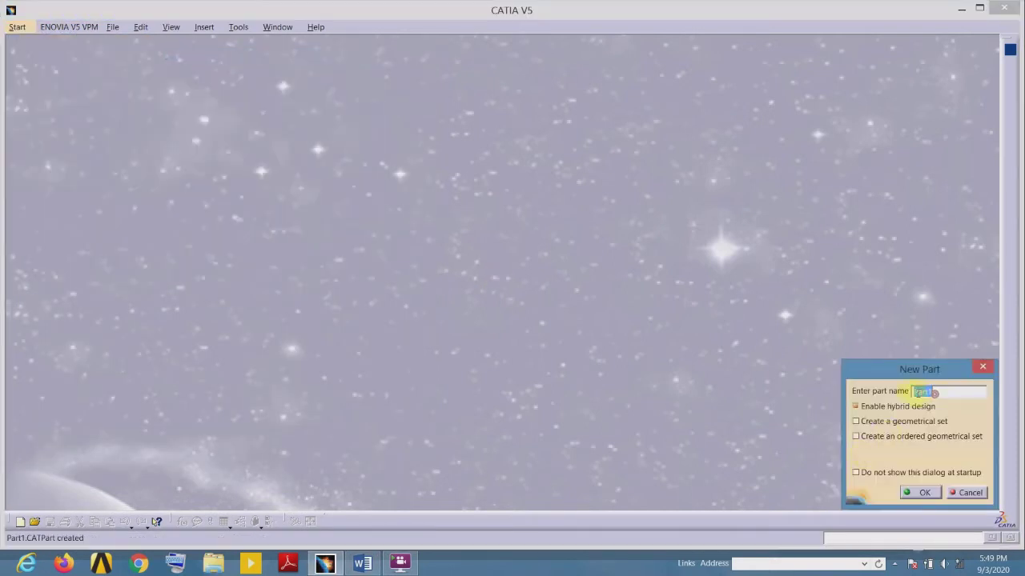
pyautogui.click(920, 491)
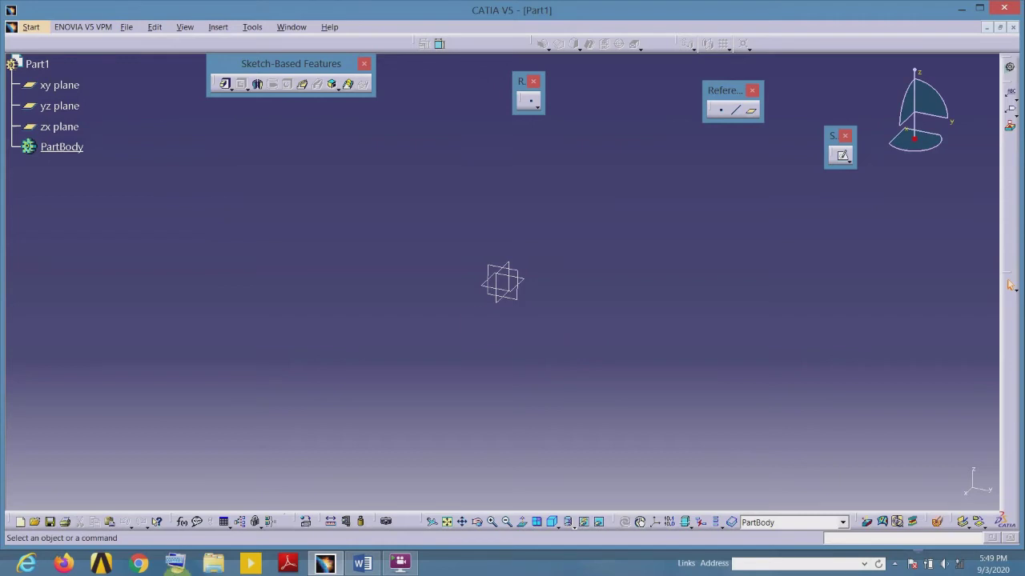
# - Check assignment drawing 10 in the Word document, and start a sketch on the xy plane in CATIA
pyautogui.click(363, 564)
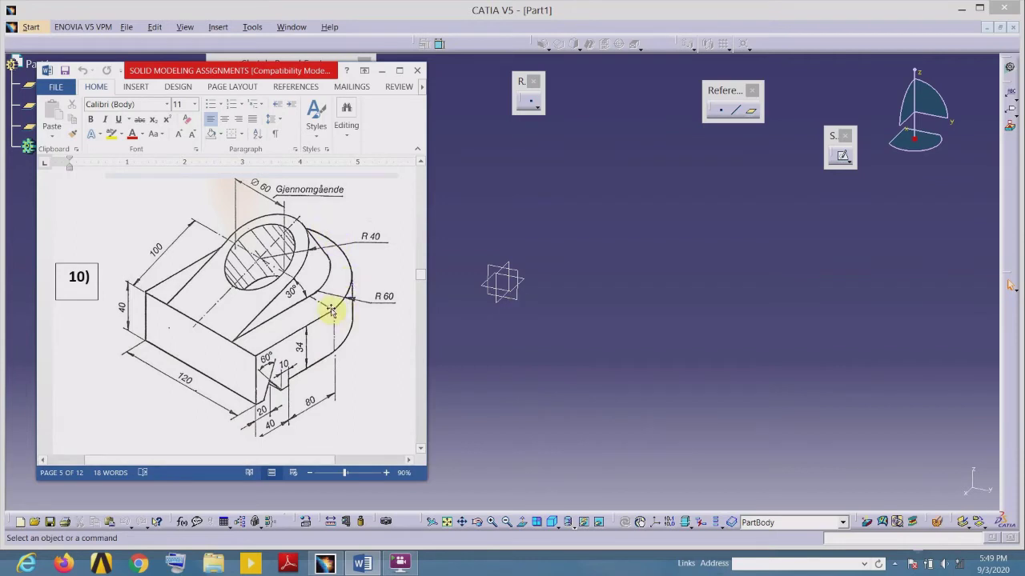
pyautogui.click(530, 283)
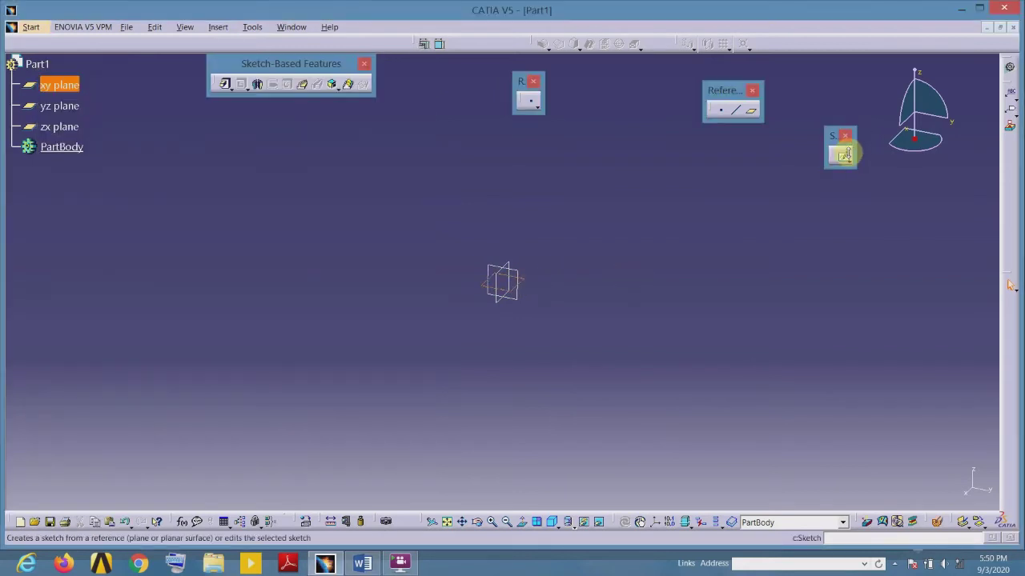
pyautogui.click(843, 157)
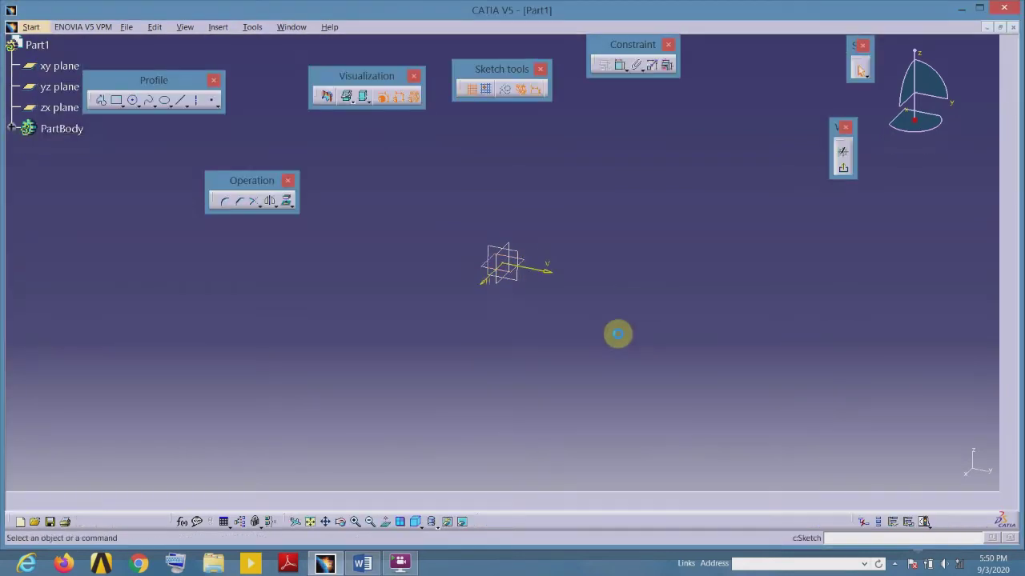
# - Sketch a closed profile of two horizontal lines about 111 mm long, joined by a tangent arc on the left and a vertical line on the right
pyautogui.click(102, 100)
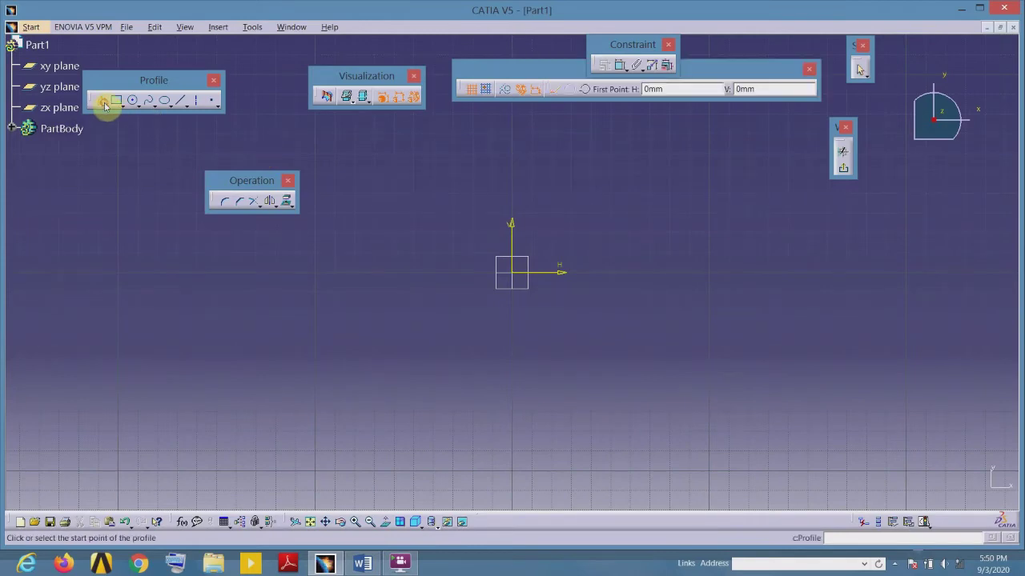
pyautogui.click(622, 213)
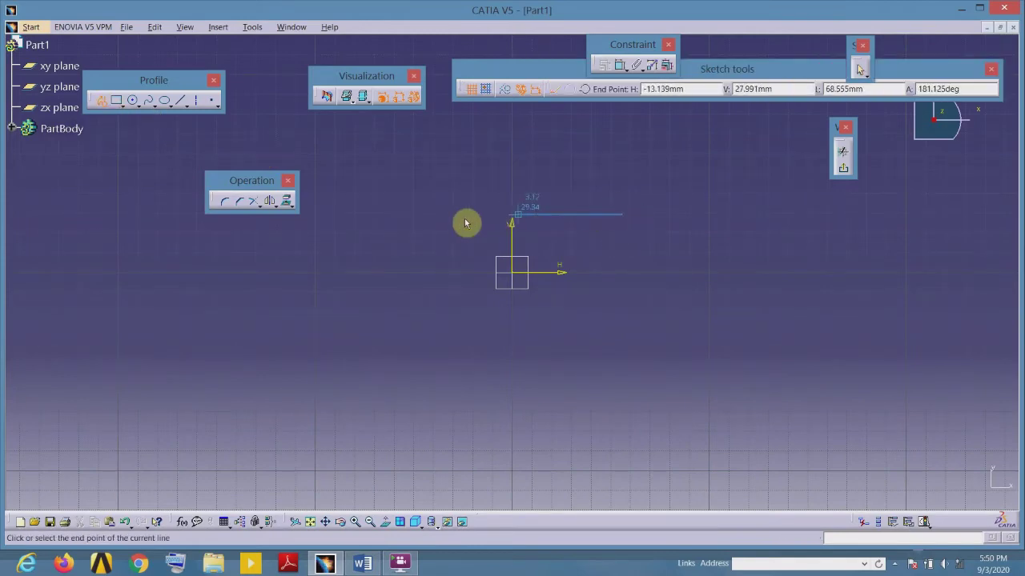
pyautogui.click(403, 214)
pyautogui.click(570, 90)
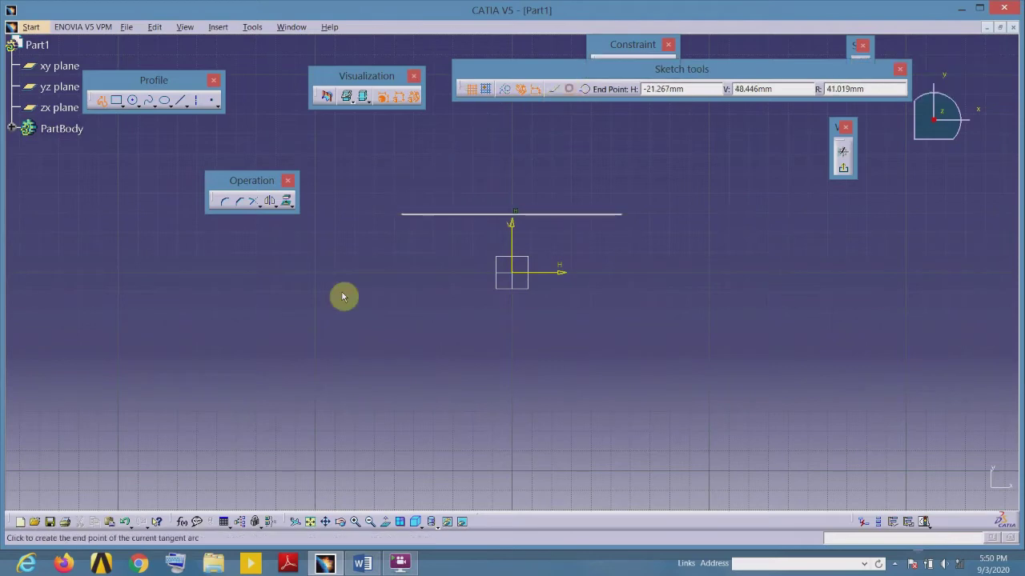
pyautogui.click(404, 347)
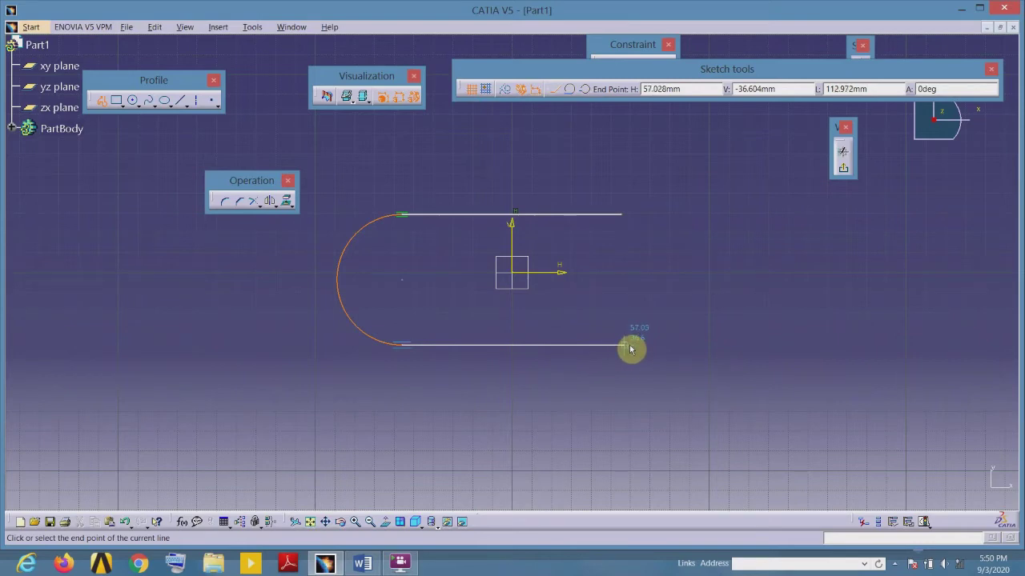
pyautogui.click(622, 346)
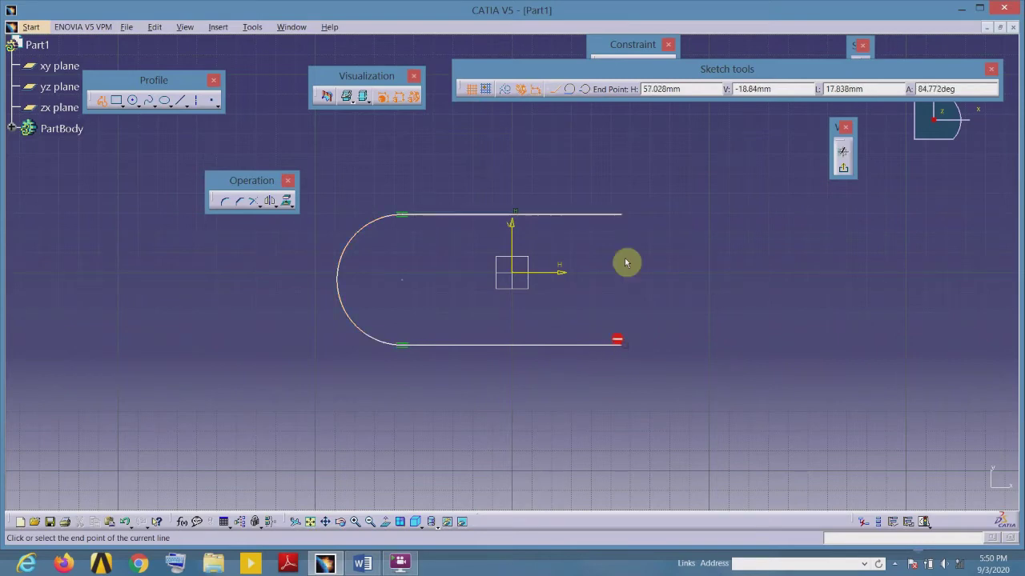
pyautogui.click(621, 215)
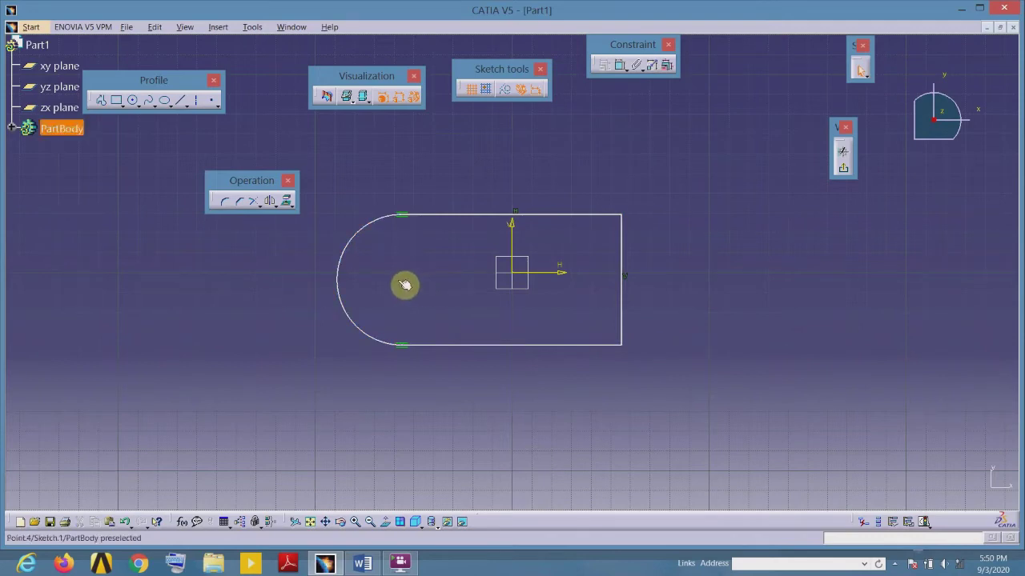
# - Constrain the arc's centre point to be coincident with the sketch origin
pyautogui.click(405, 285)
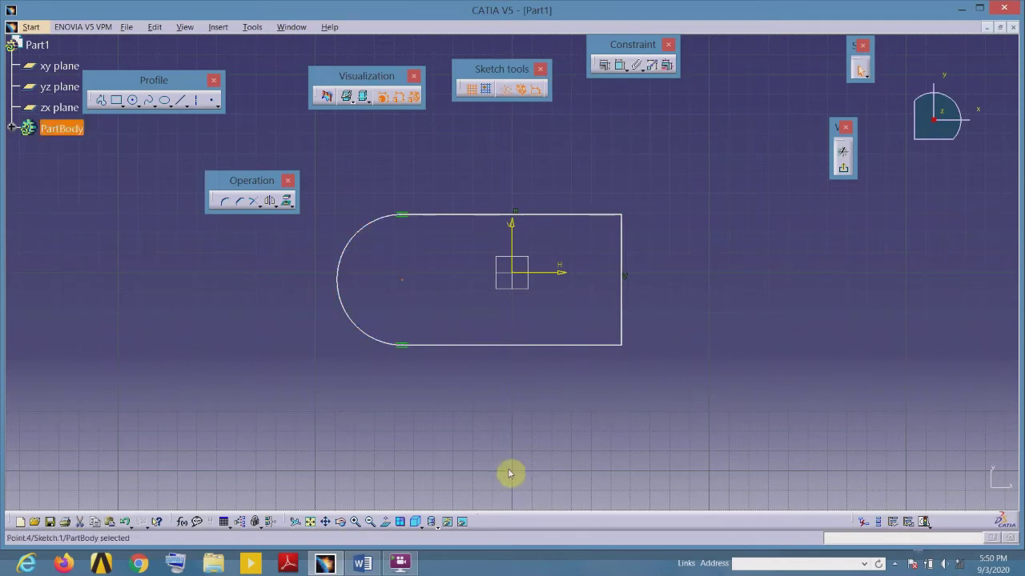
pyautogui.click(513, 274)
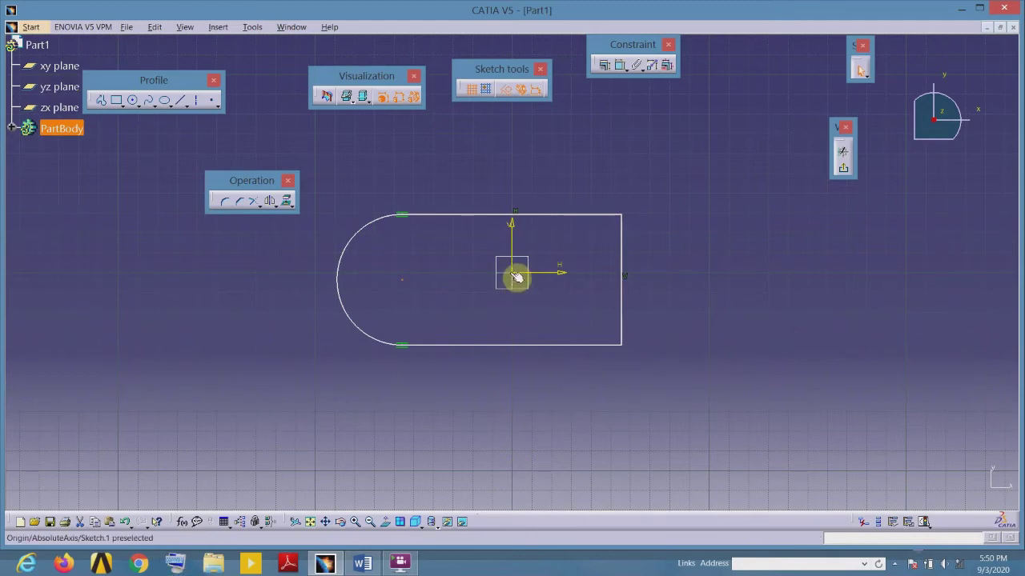
pyautogui.click(605, 66)
pyautogui.click(729, 188)
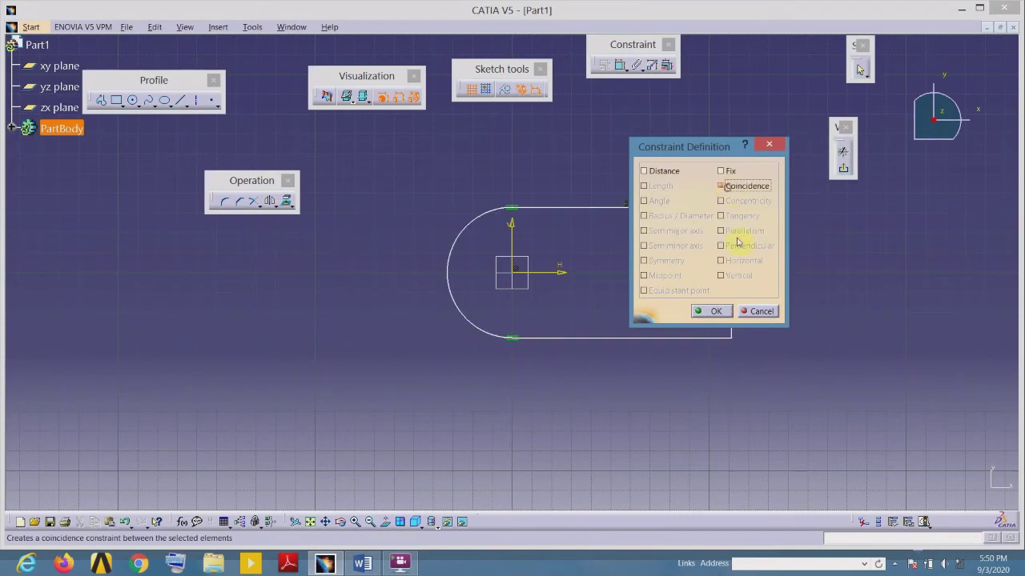
pyautogui.click(714, 312)
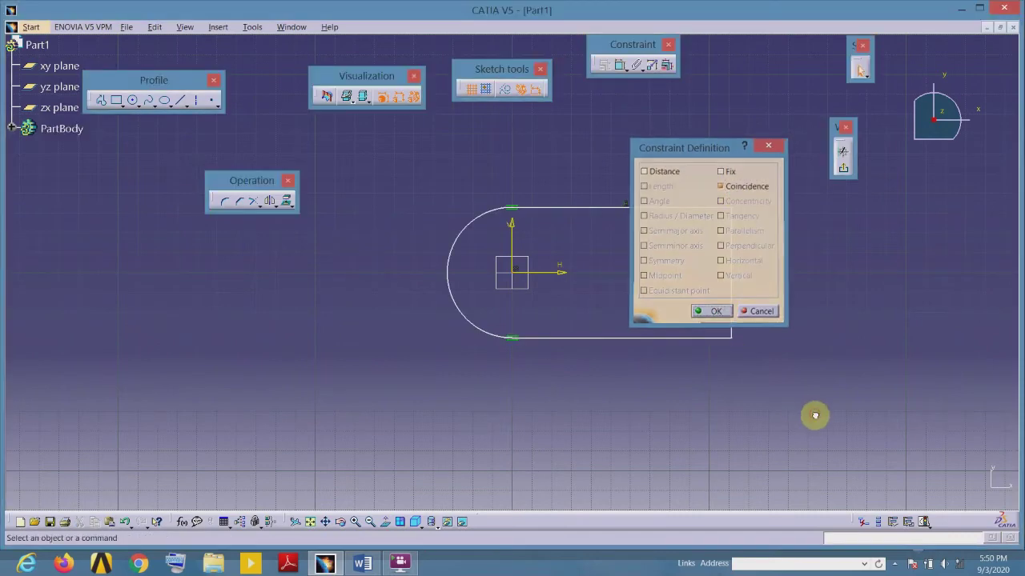
# - Dimension the end arc of the profile with a radius of 60 mm
pyautogui.click(620, 67)
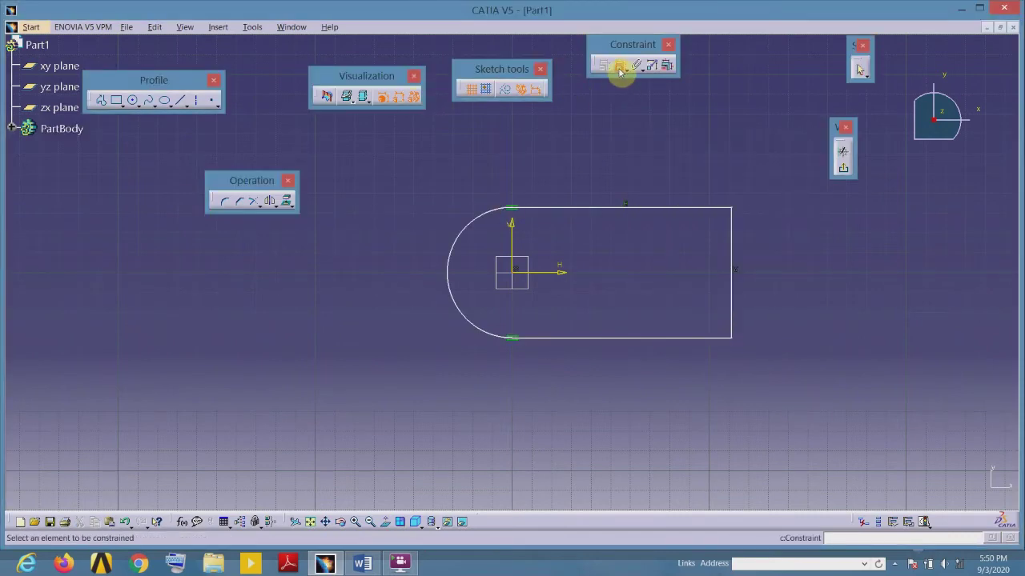
pyautogui.click(454, 244)
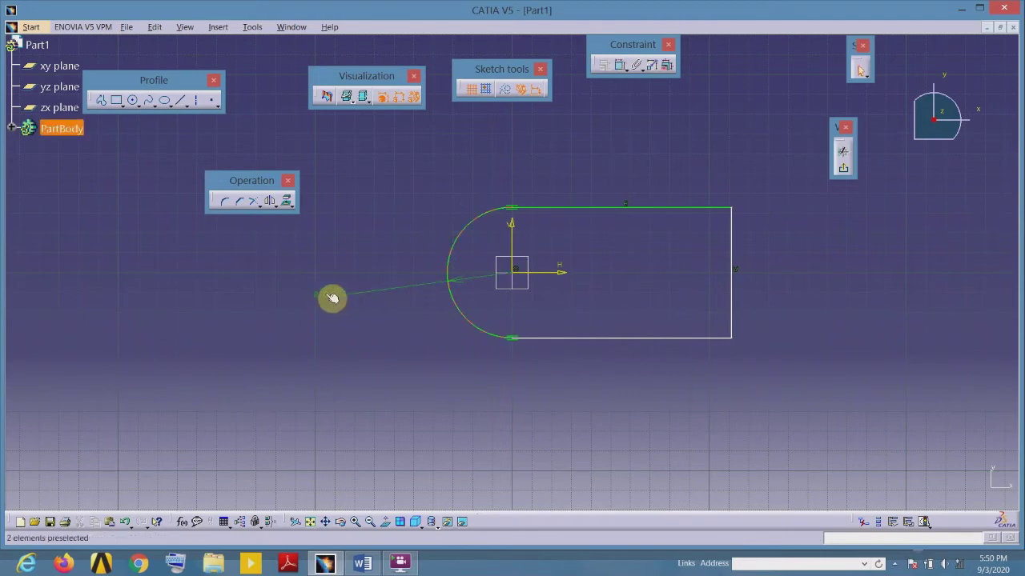
pyautogui.doubleClick(325, 293)
pyautogui.write('60mm')
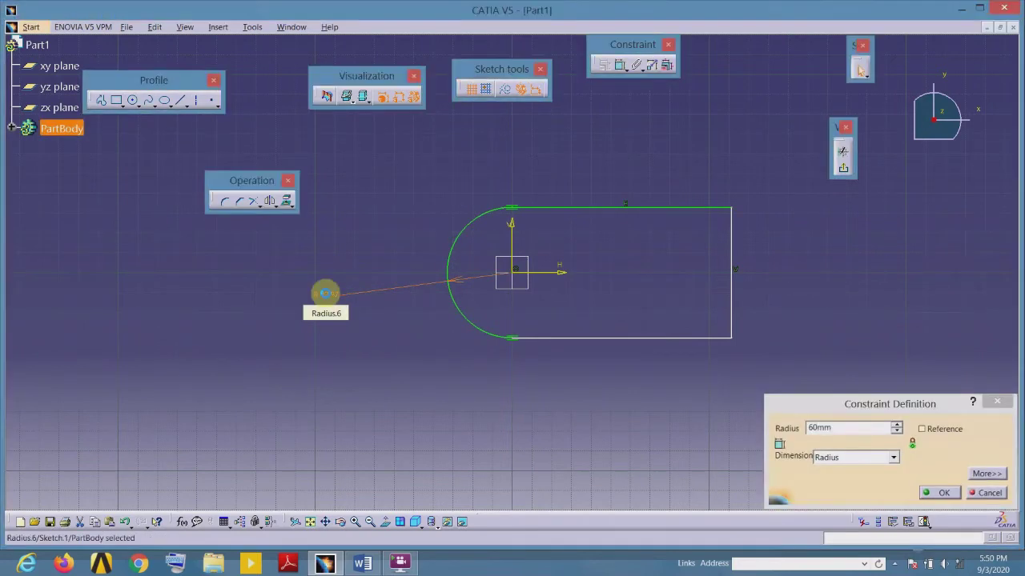
pyautogui.press('Return')
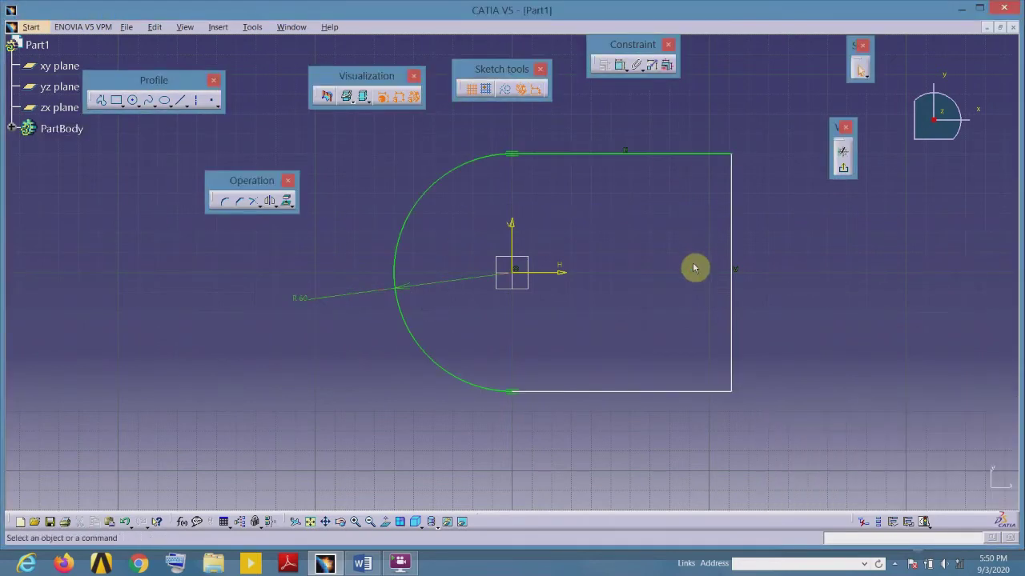
# - Dimension the upper horizontal line of the profile to a length of 120 mm
pyautogui.click(619, 65)
pyautogui.click(595, 152)
pyautogui.click(604, 115)
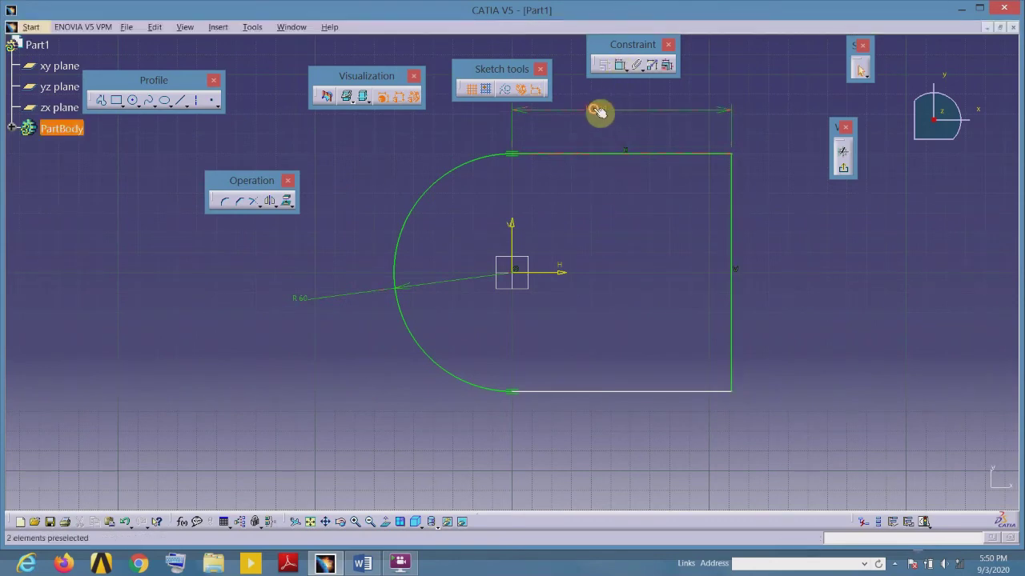
pyautogui.doubleClick(595, 112)
pyautogui.write('12')
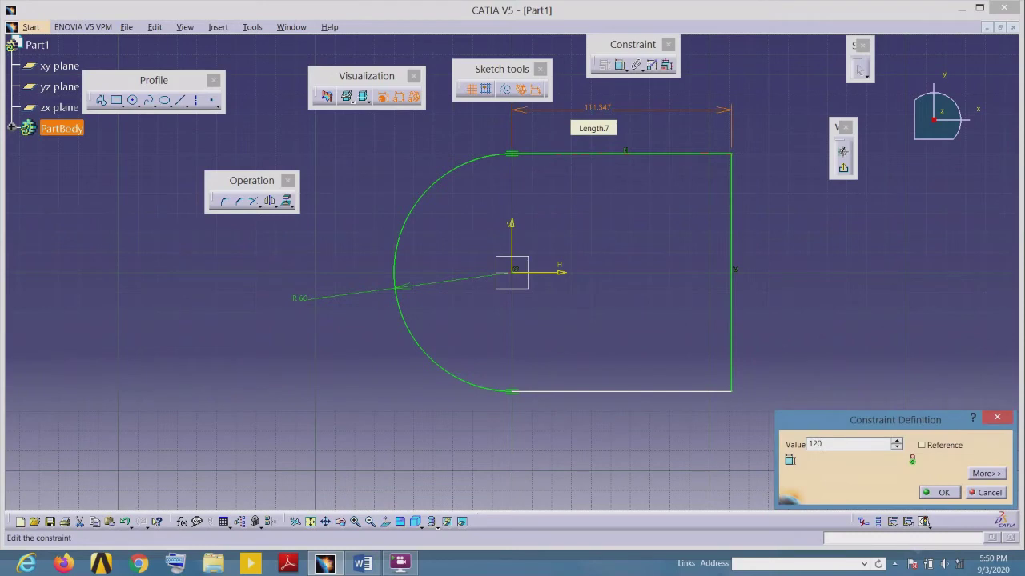
pyautogui.write('0')
pyautogui.press('Return')
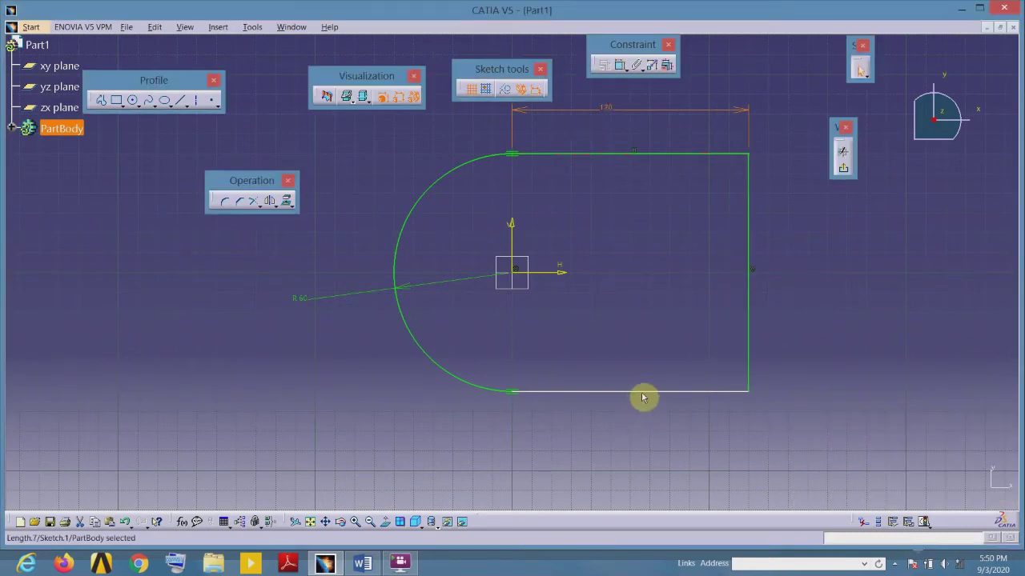
# - Apply a horizontal constraint to the profile's lower line and exit the sketch
pyautogui.moveTo(649, 394); pyautogui.dragTo(633, 415)
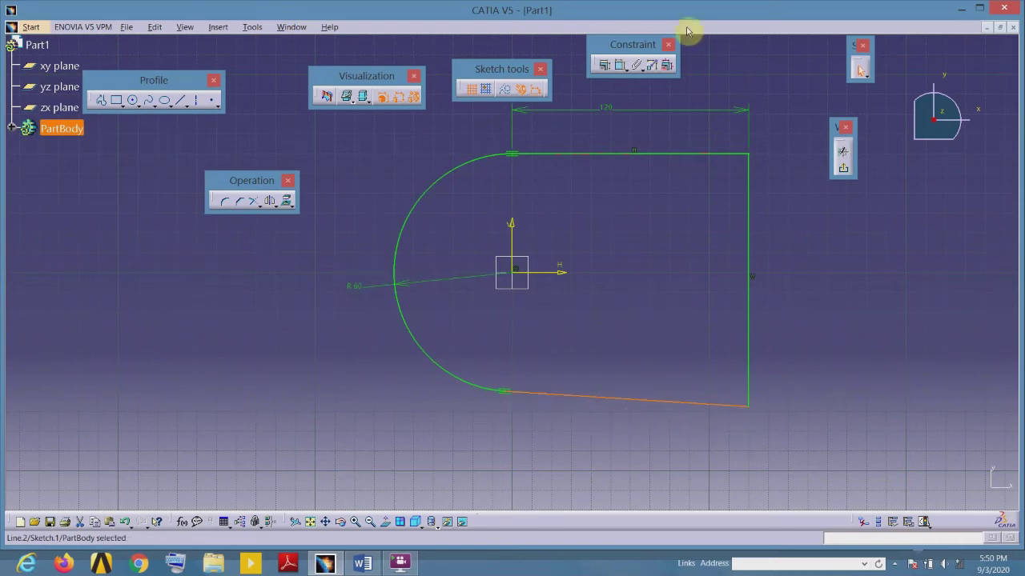
pyautogui.click(604, 65)
pyautogui.click(721, 260)
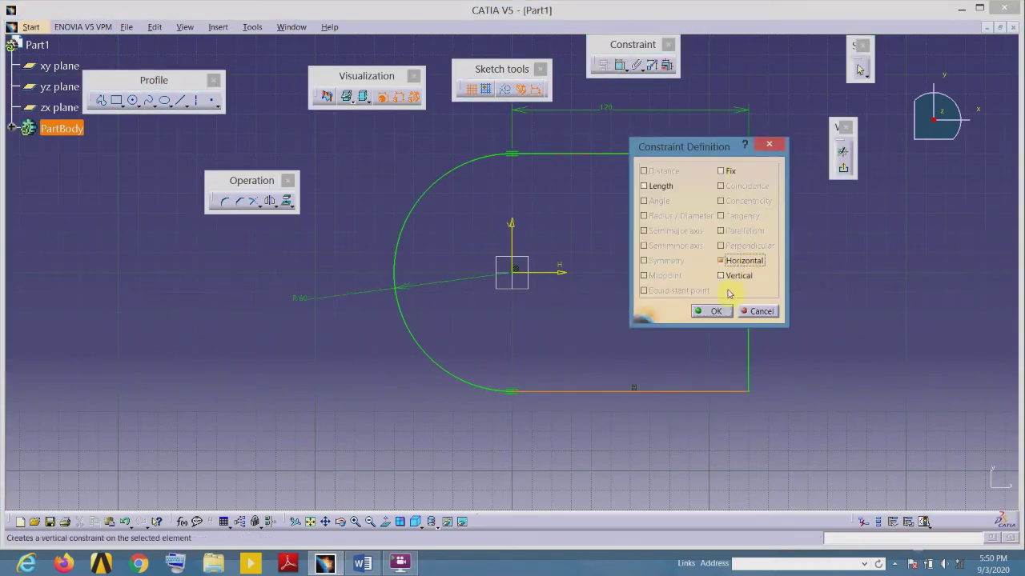
pyautogui.click(712, 311)
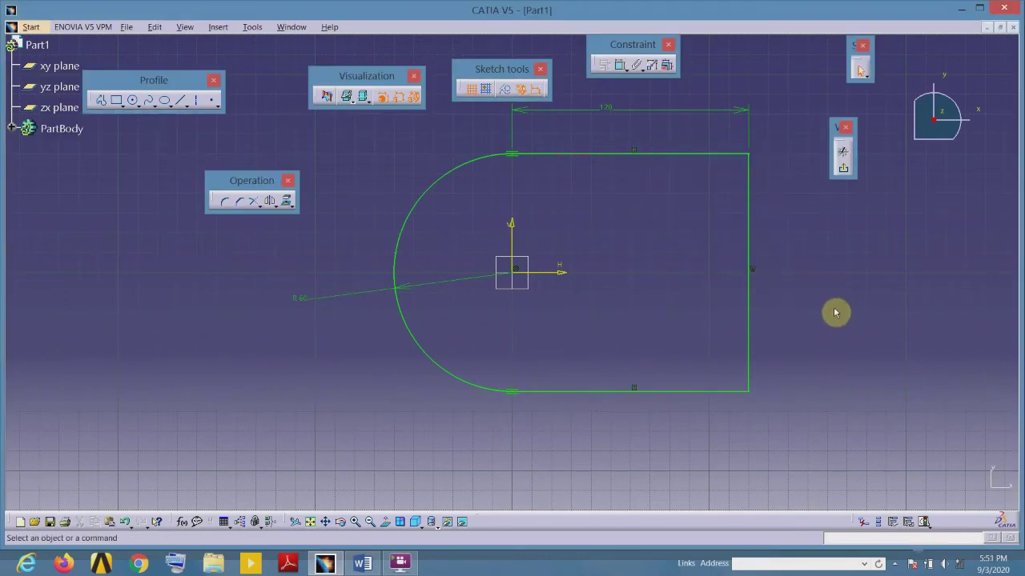
pyautogui.click(638, 313)
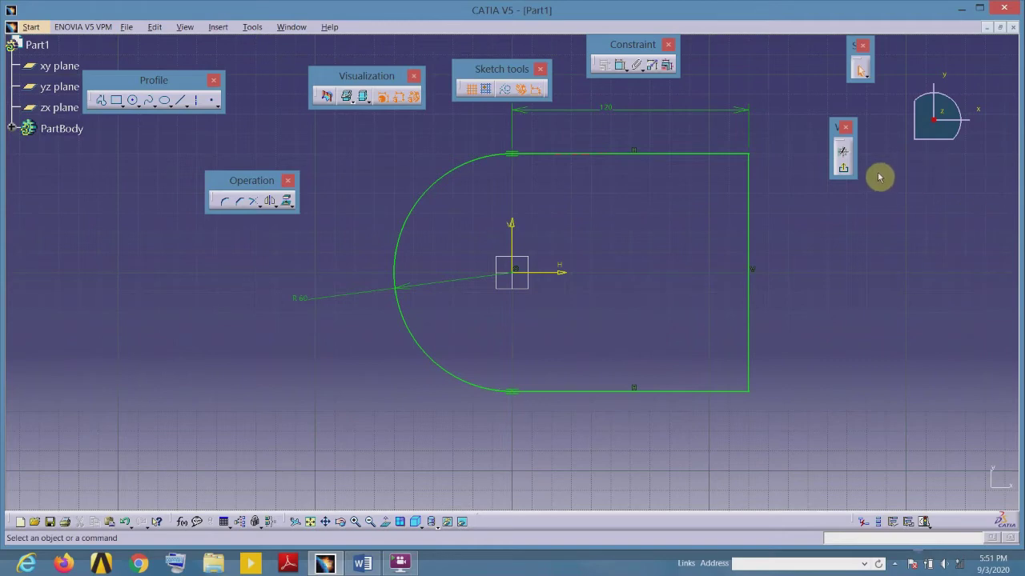
pyautogui.click(843, 172)
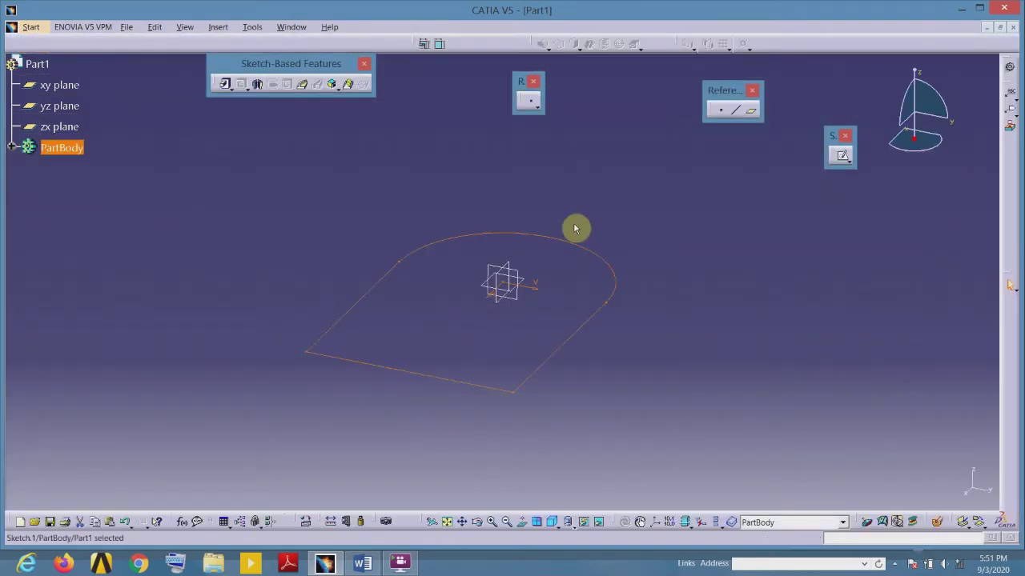
# - Pad the sketched profile with a length of 17 mm and mirrored extent, checking the height against the assignment drawing
pyautogui.click(223, 85)
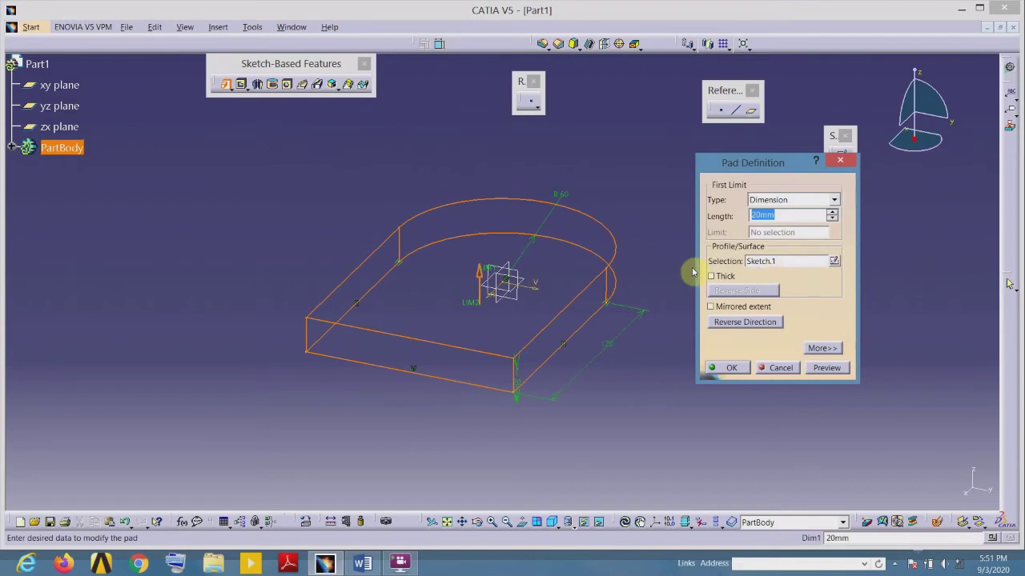
pyautogui.click(363, 564)
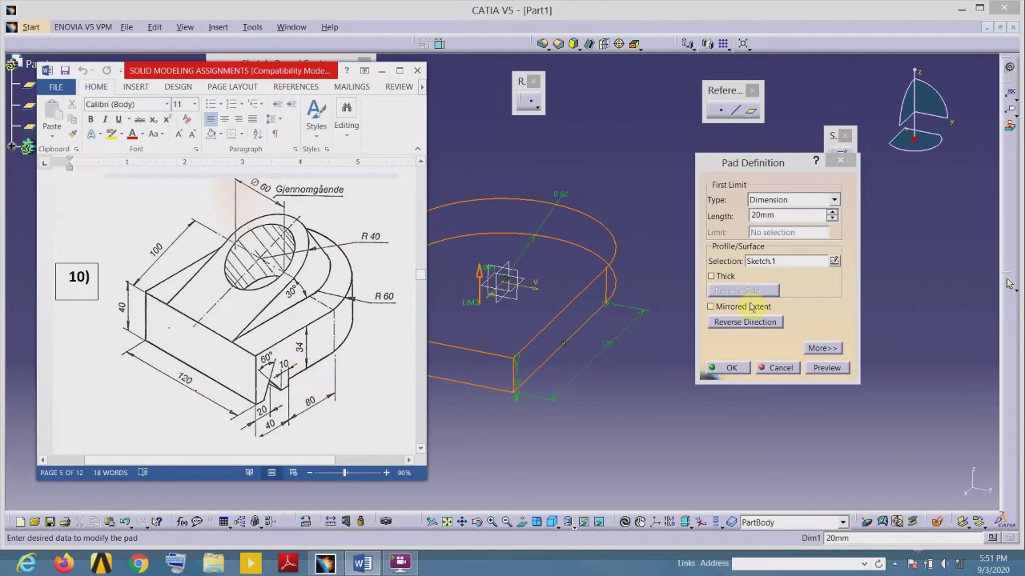
pyautogui.click(596, 448)
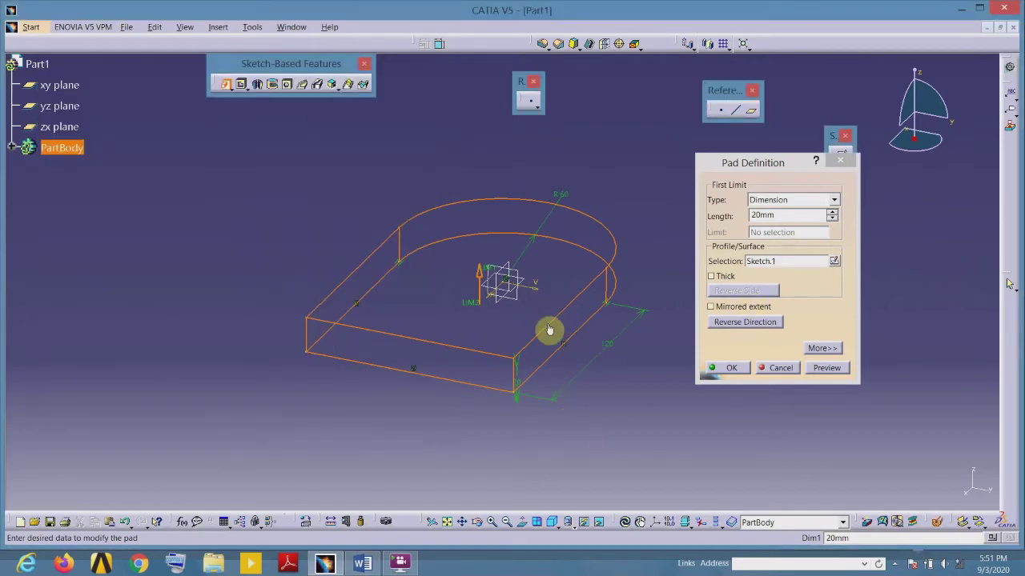
pyautogui.click(743, 307)
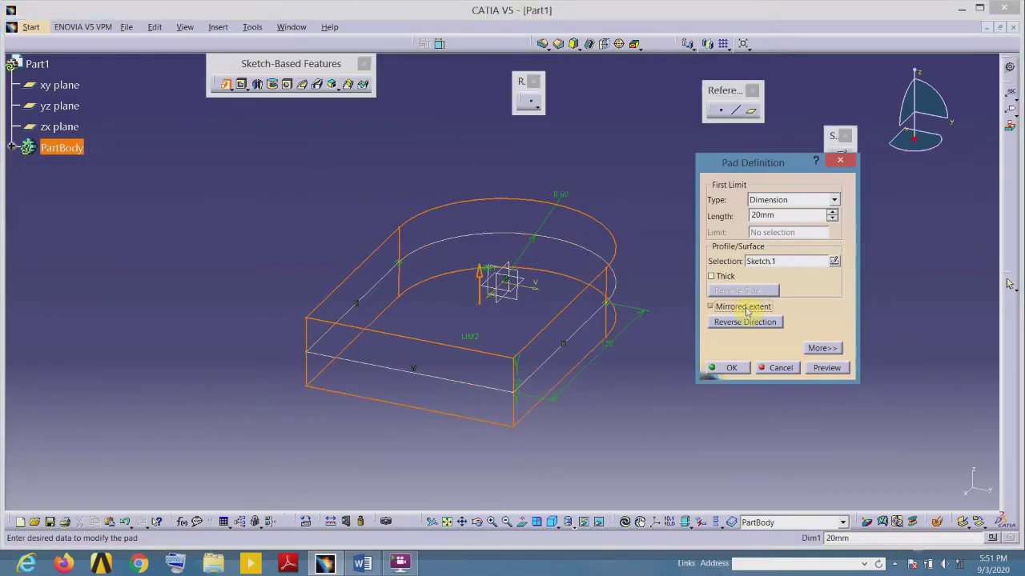
pyautogui.moveTo(784, 218); pyautogui.dragTo(737, 216)
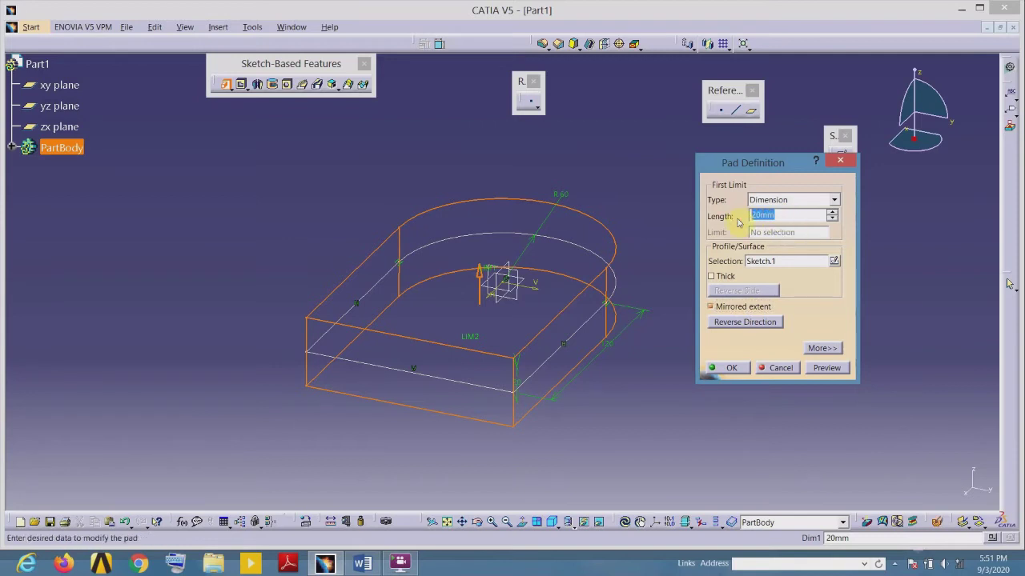
pyautogui.write('17')
pyautogui.press('Return')
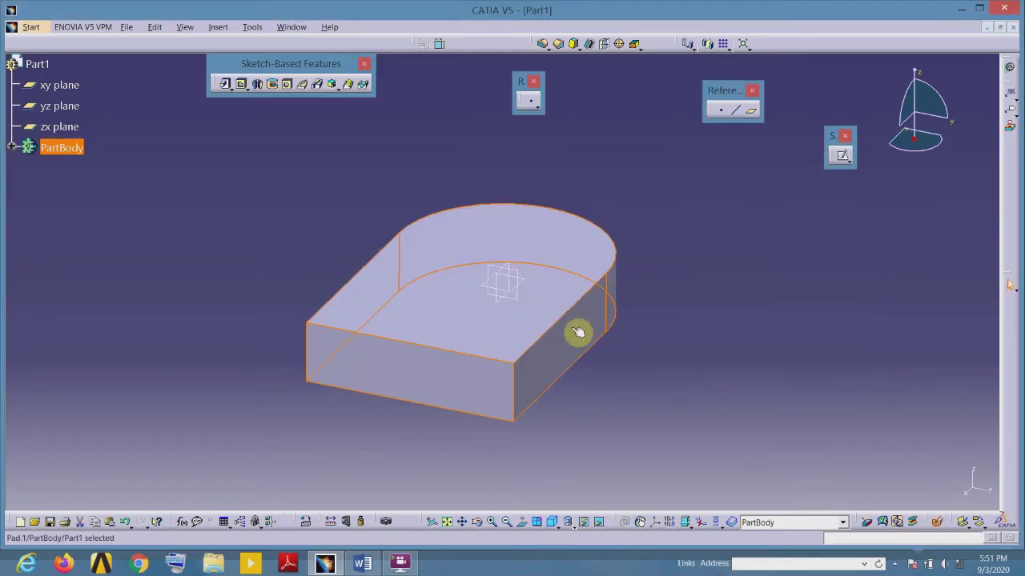
pyautogui.click(621, 403)
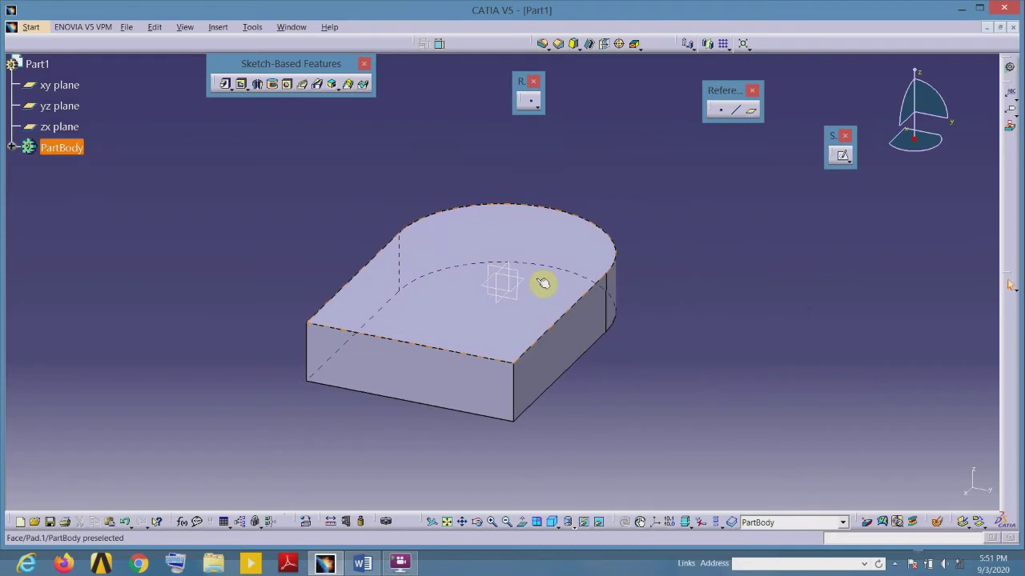
# - Check the assignment drawing, then create an Angle/Normal reference plane through the block's top front edge, inclined 30° to the top face
pyautogui.click(362, 564)
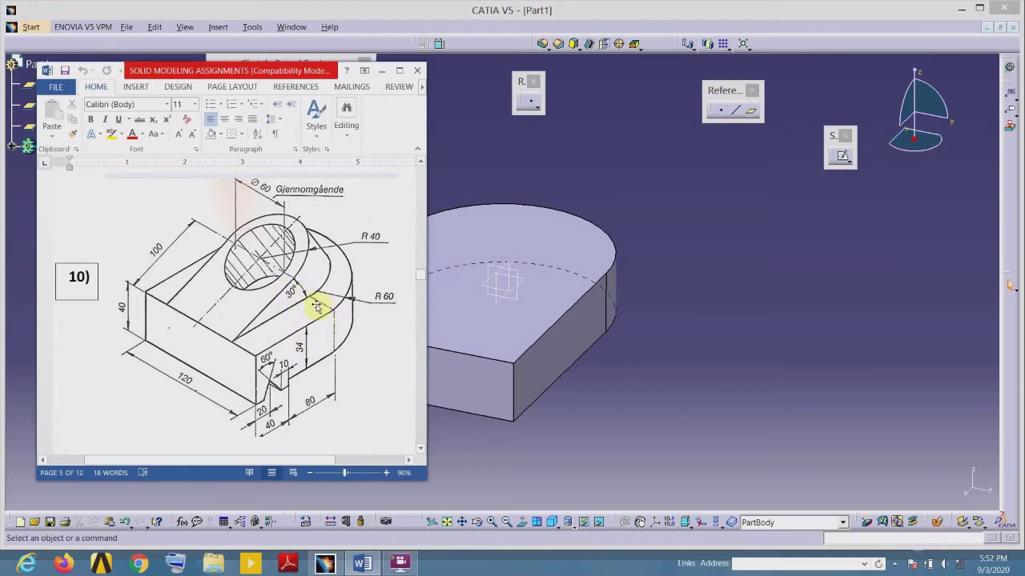
pyautogui.click(654, 376)
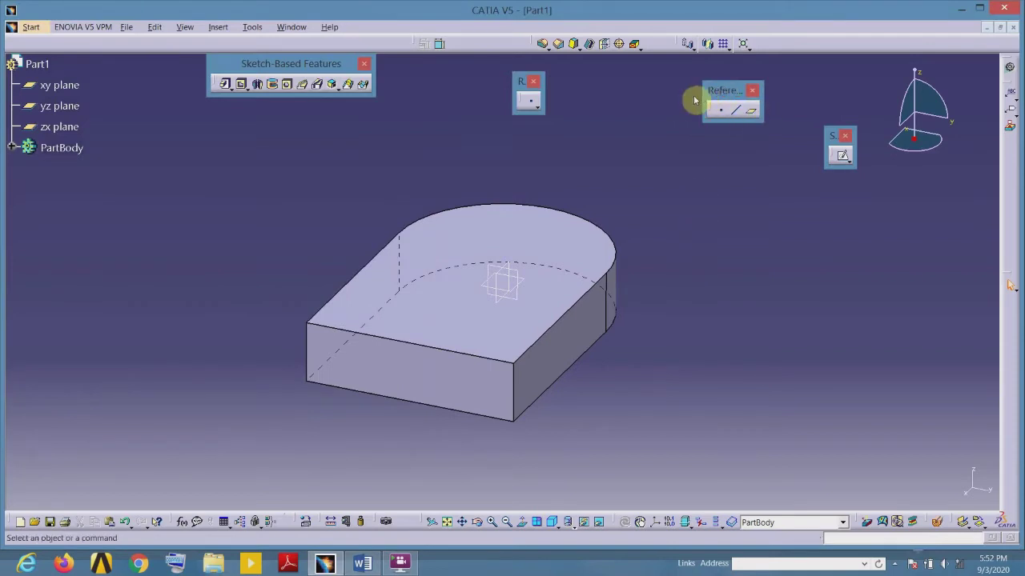
pyautogui.moveTo(708, 90); pyautogui.dragTo(679, 100)
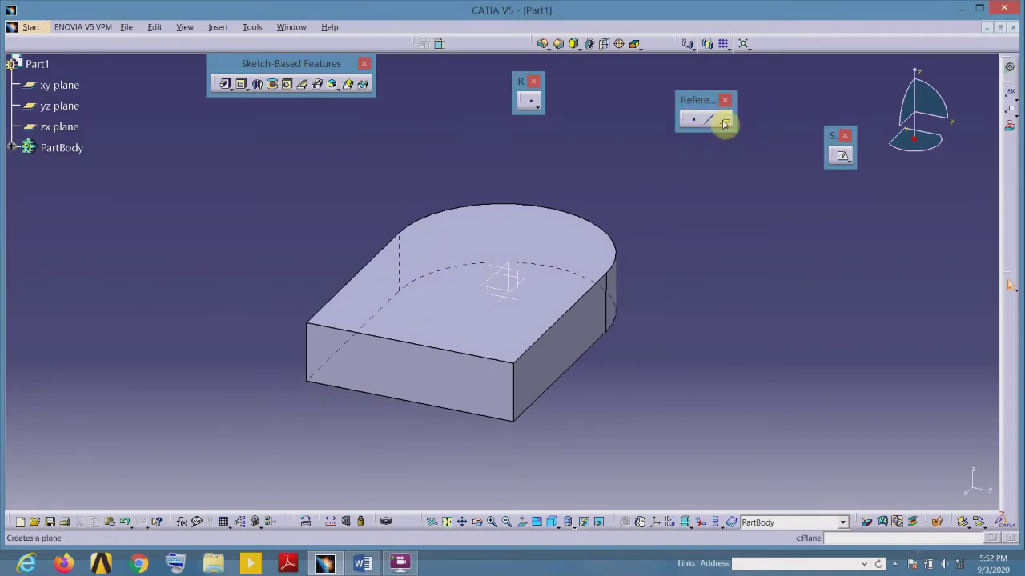
pyautogui.click(722, 120)
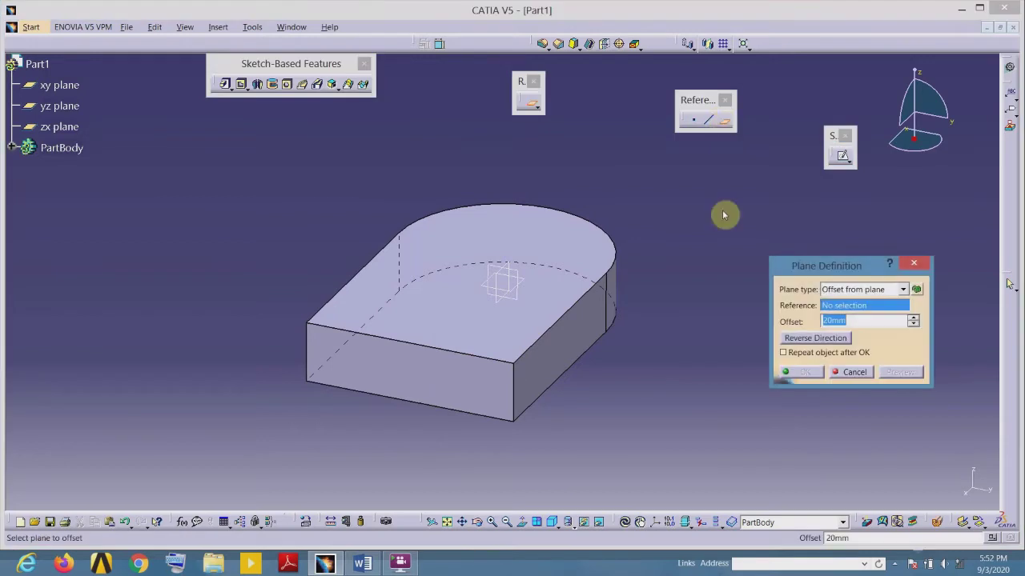
pyautogui.click(904, 291)
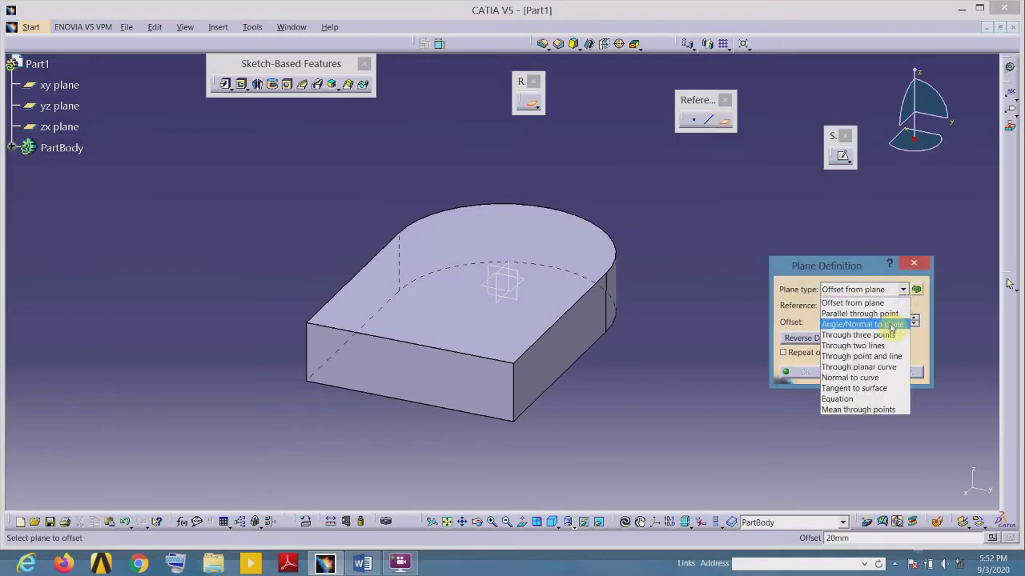
pyautogui.click(891, 324)
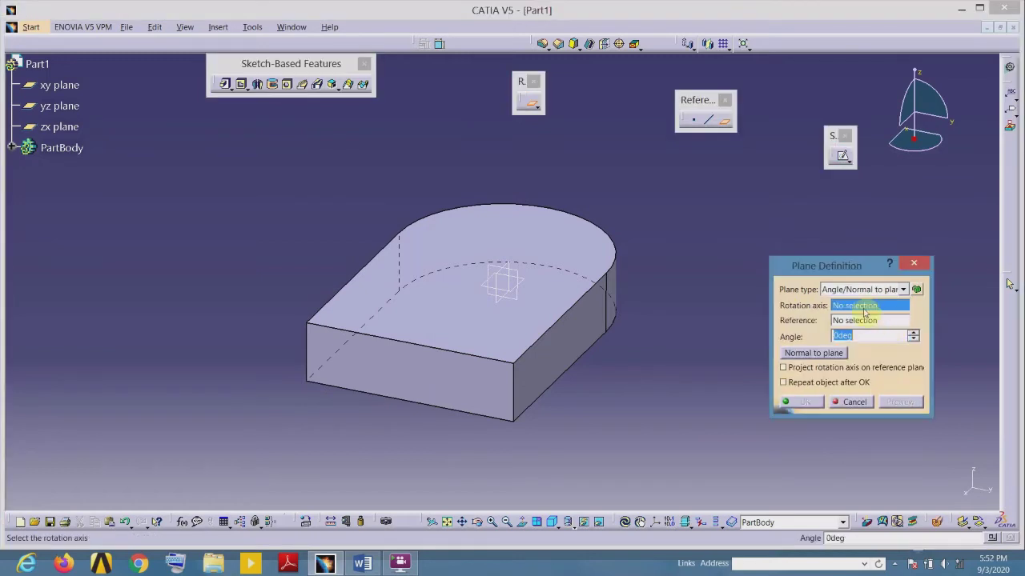
pyautogui.click(469, 354)
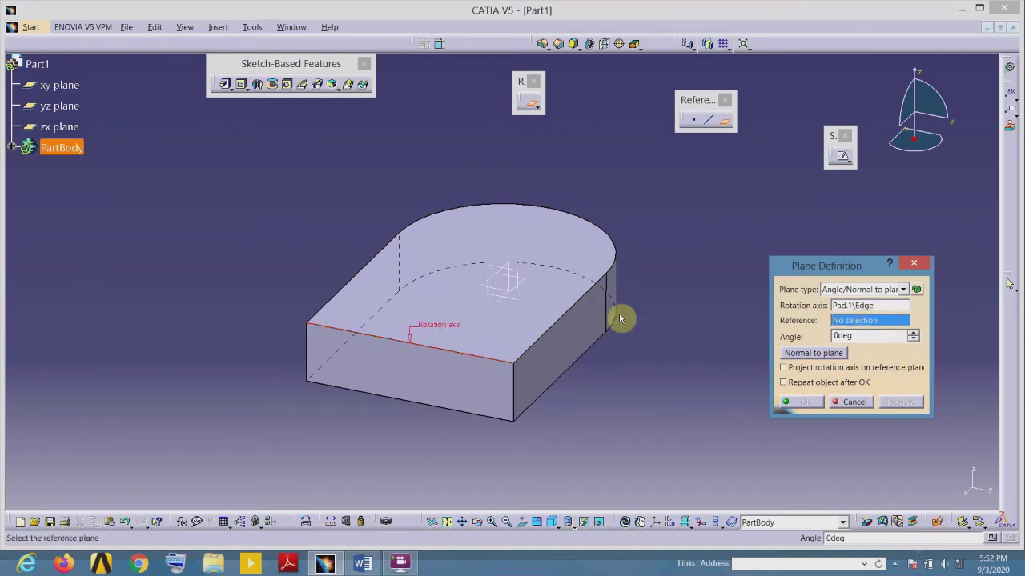
pyautogui.click(550, 301)
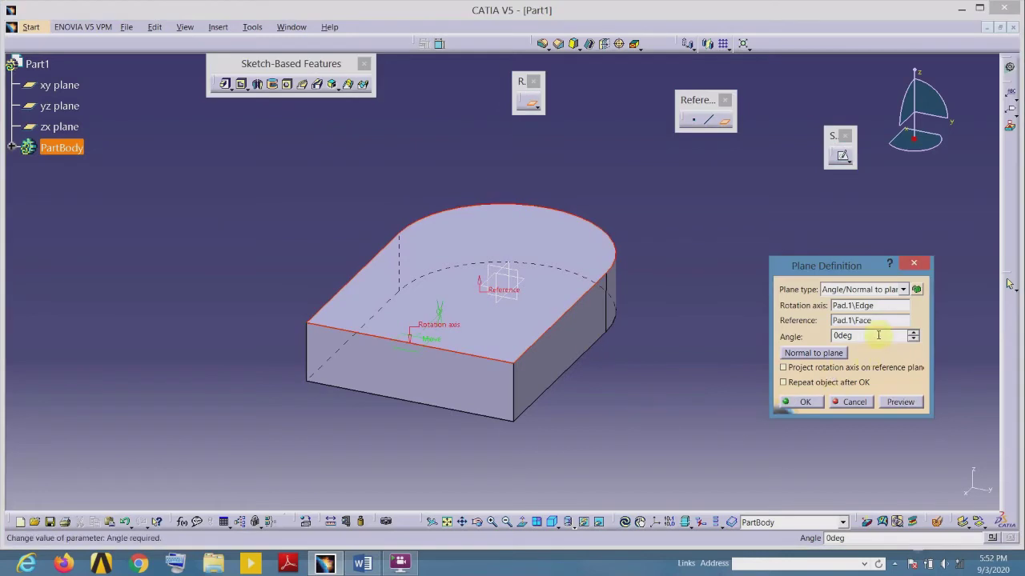
pyautogui.doubleClick(880, 333)
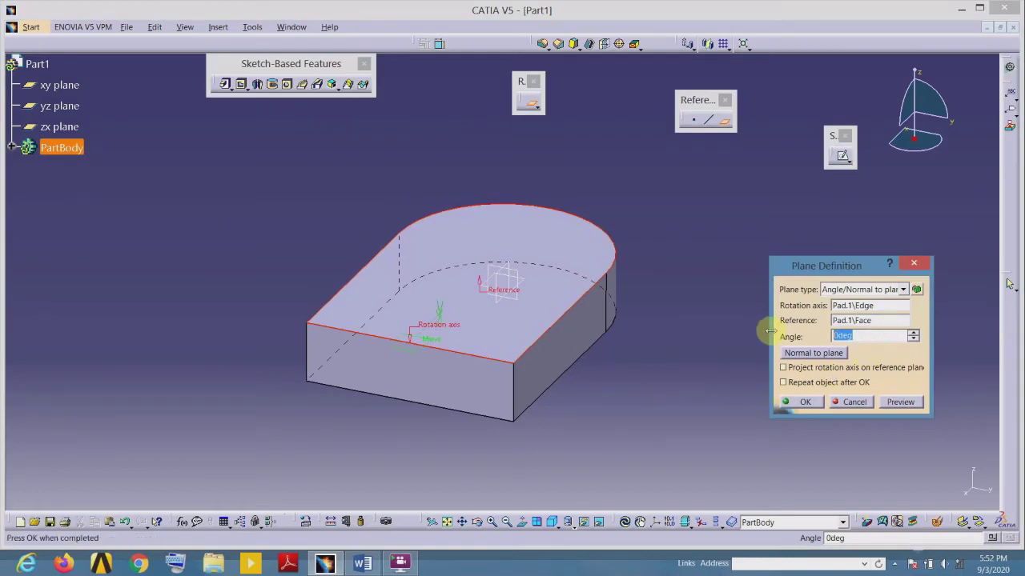
pyautogui.press('Return')
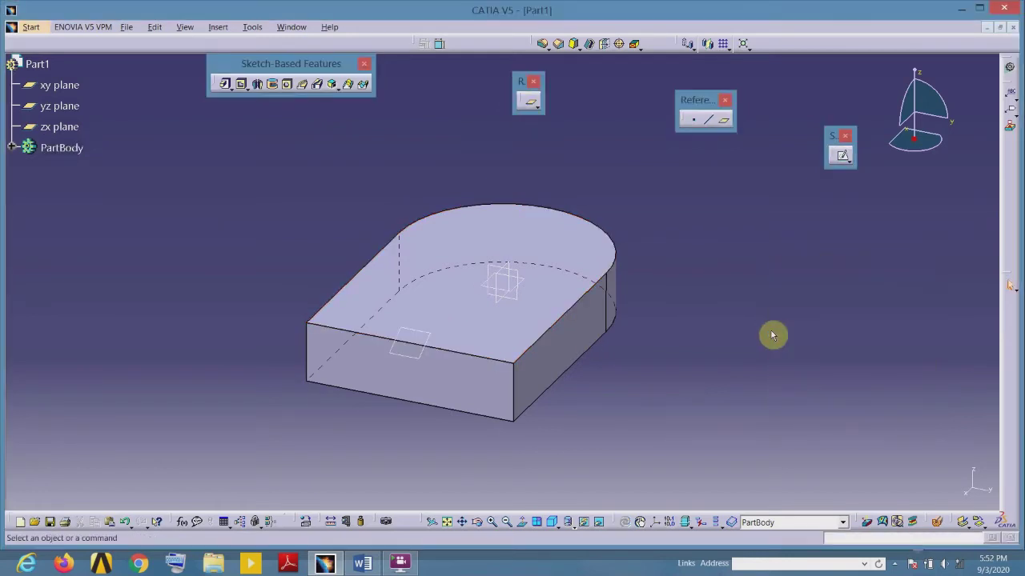
# - Open a sketch on the new inclined plane and consult the assignment drawing for the raised boss dimensions
pyautogui.click(425, 354)
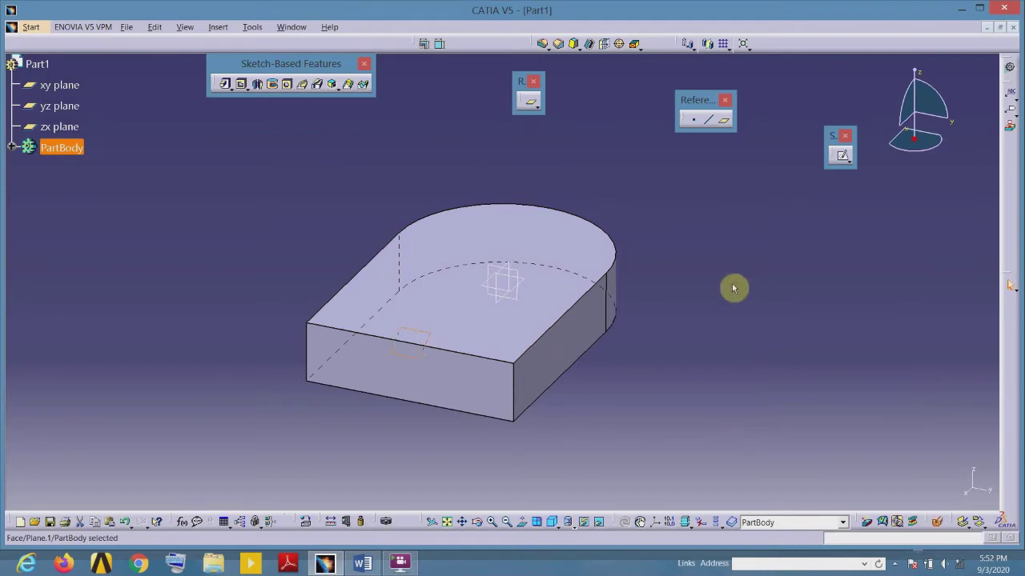
pyautogui.click(843, 160)
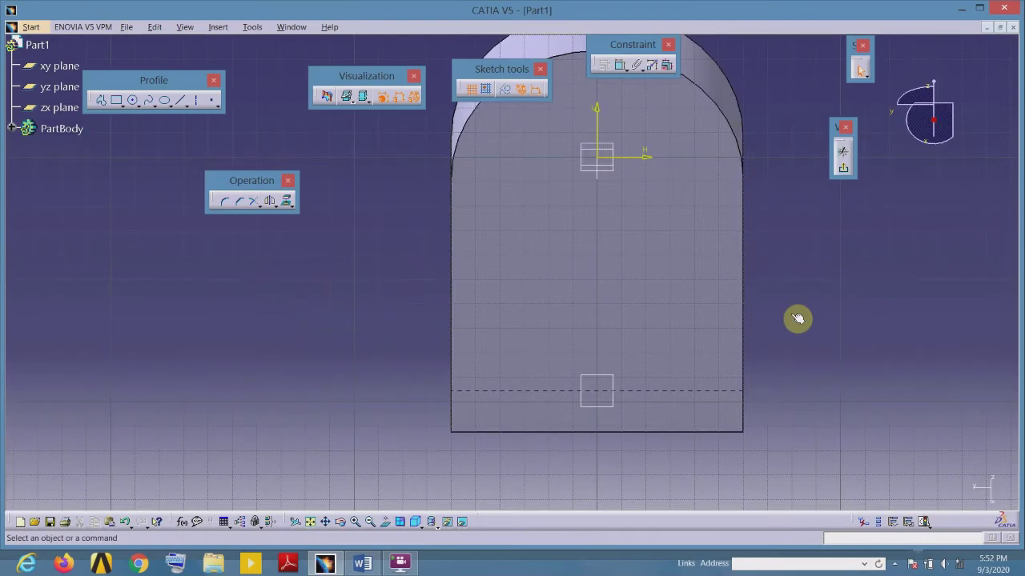
pyautogui.click(363, 563)
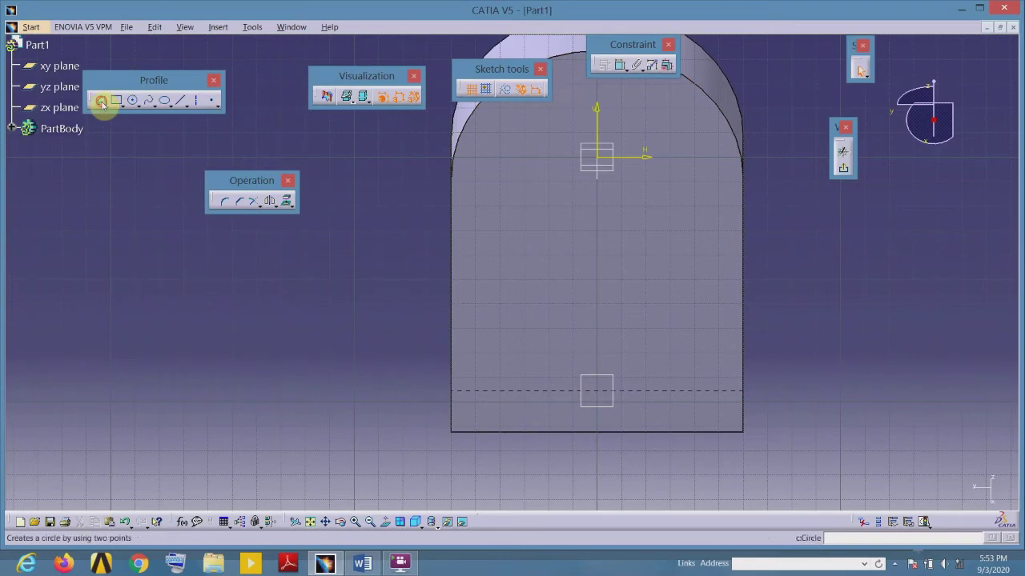
# - Sketch a closed profile with a horizontal base, two straight sides and a tangent arc end of about 33 mm radius
pyautogui.click(102, 101)
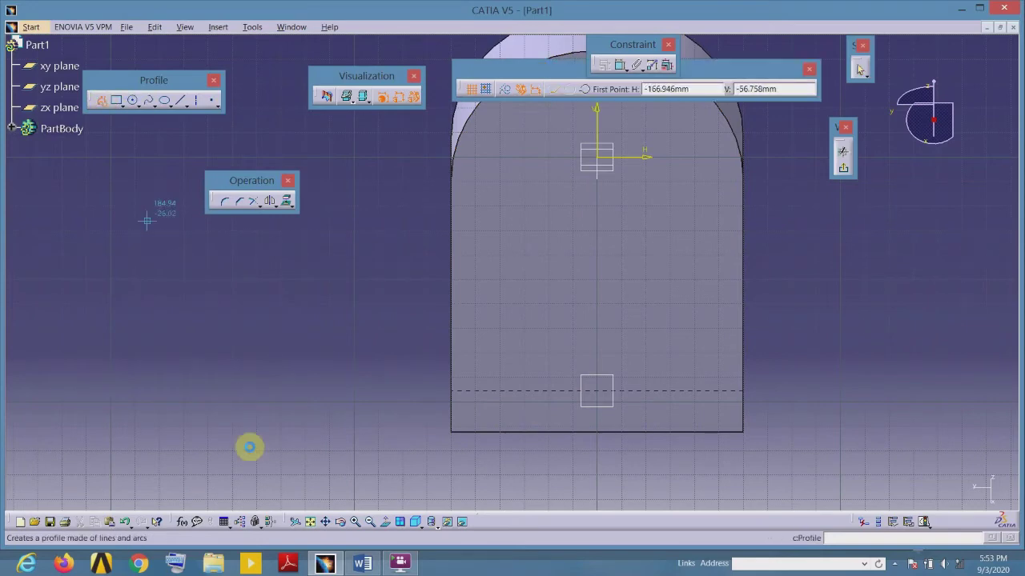
pyautogui.click(503, 349)
pyautogui.click(662, 350)
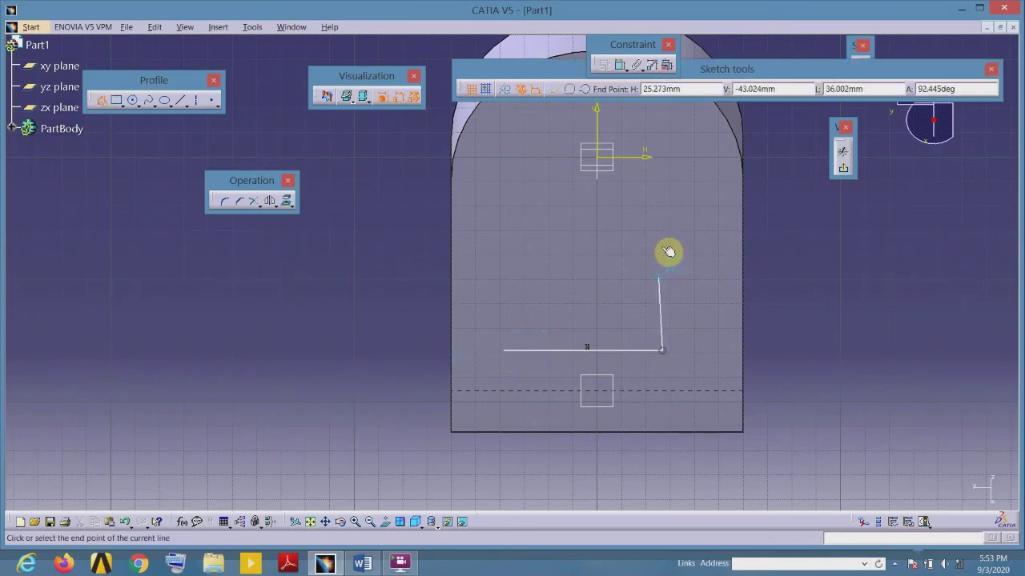
pyautogui.click(662, 214)
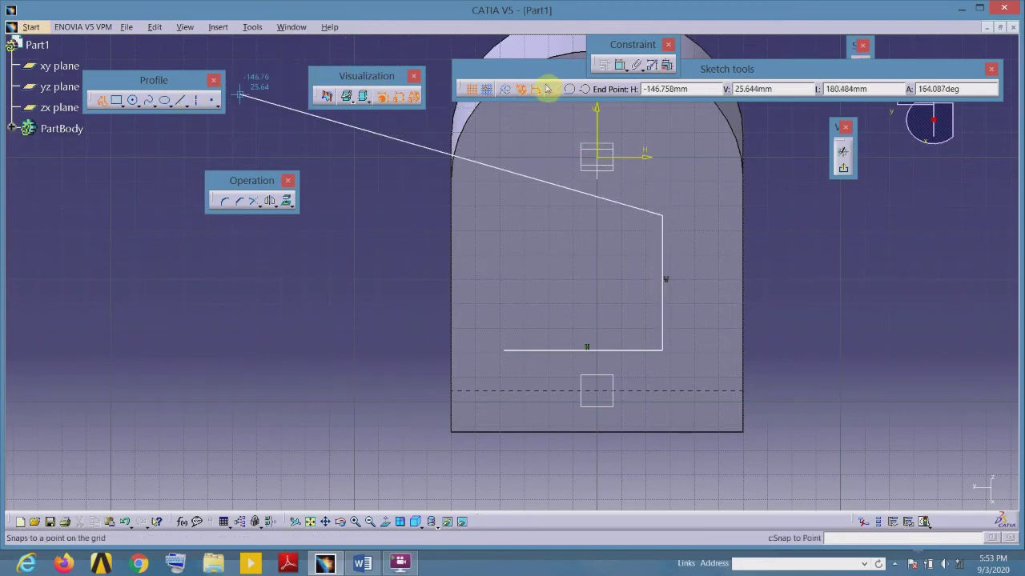
pyautogui.click(569, 89)
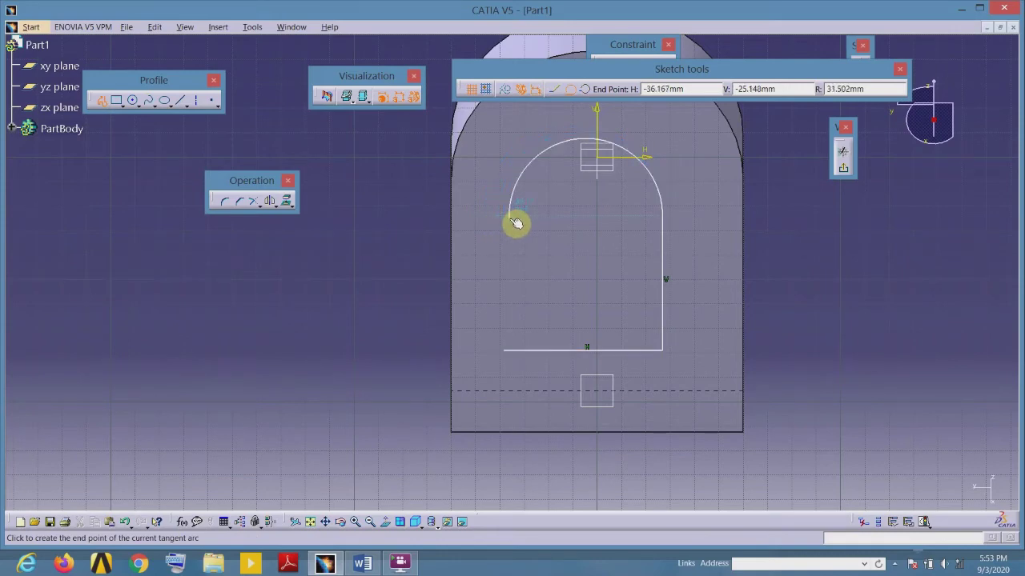
pyautogui.click(507, 220)
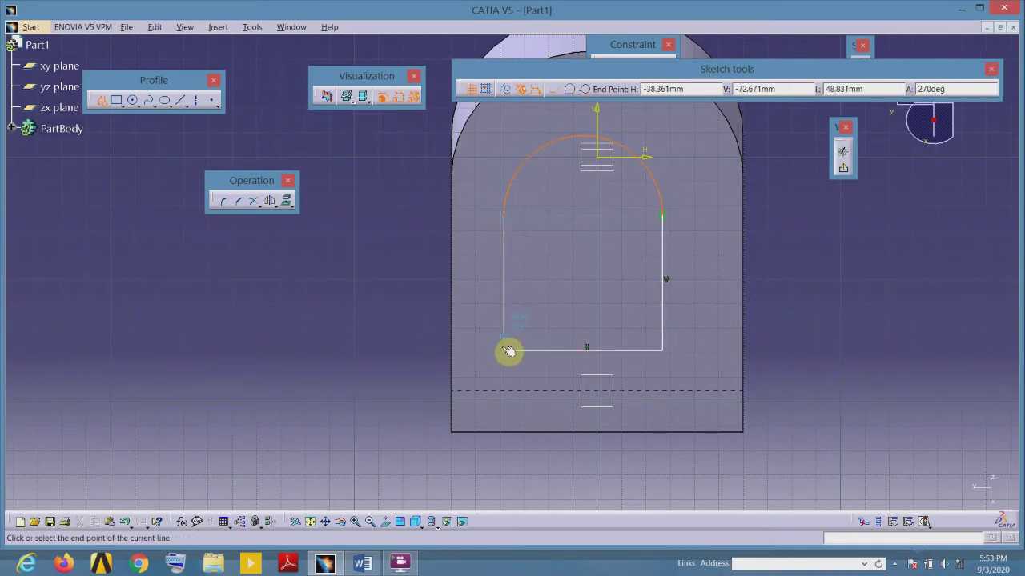
pyautogui.click(510, 355)
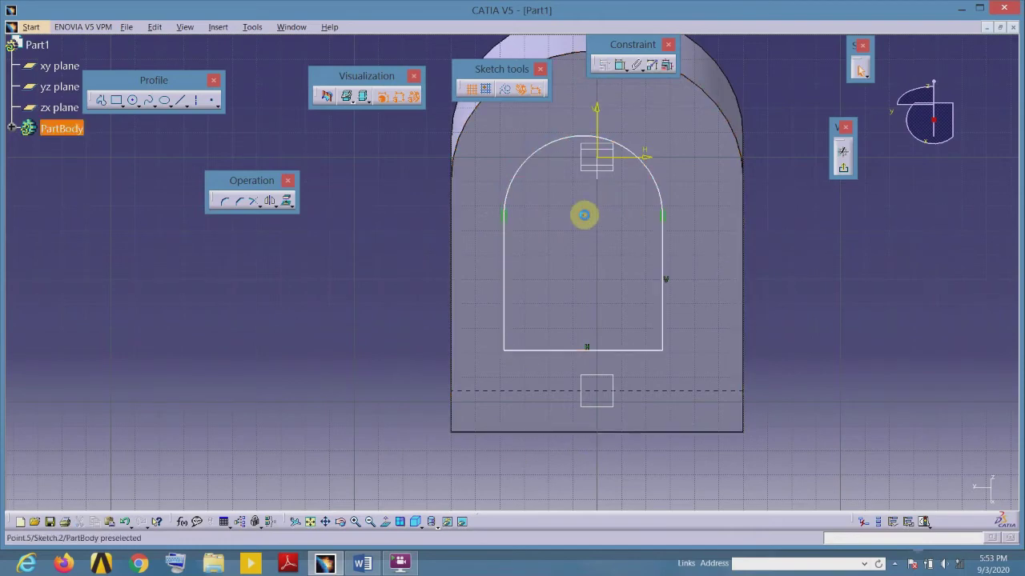
# - Make the arc's centre coincident with the vertical sketch axis
pyautogui.click(601, 125)
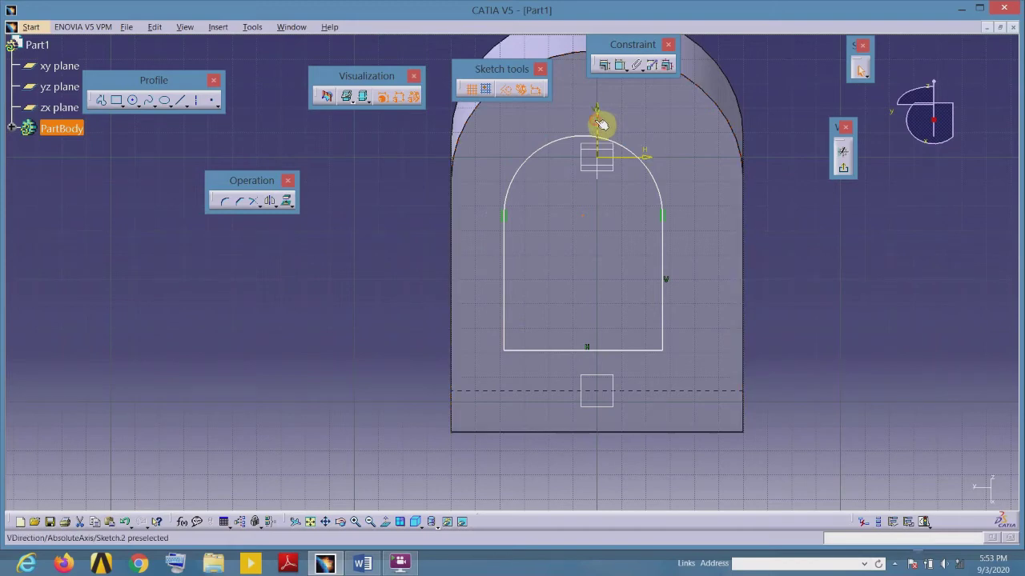
pyautogui.click(606, 67)
pyautogui.click(721, 185)
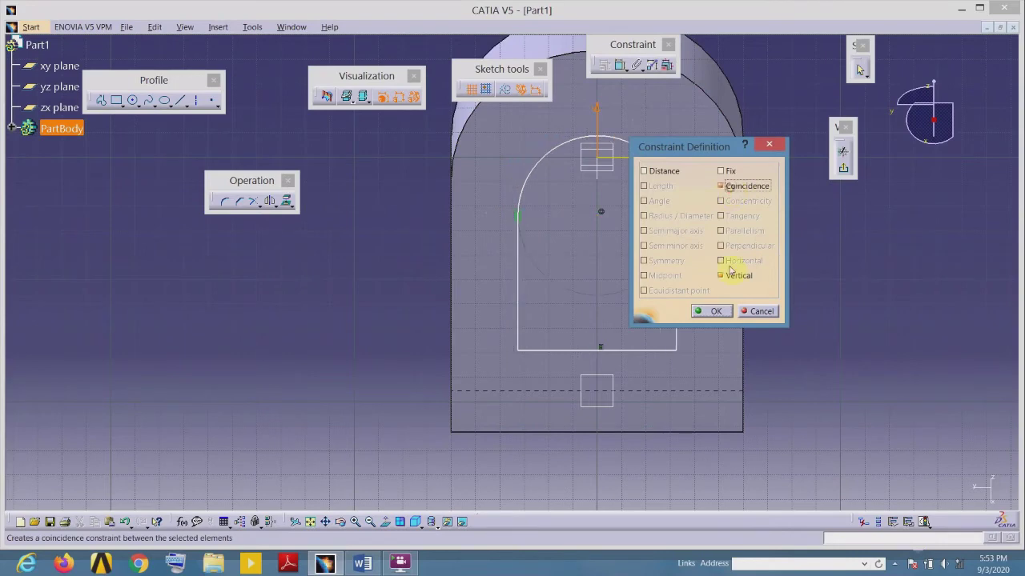
pyautogui.click(714, 312)
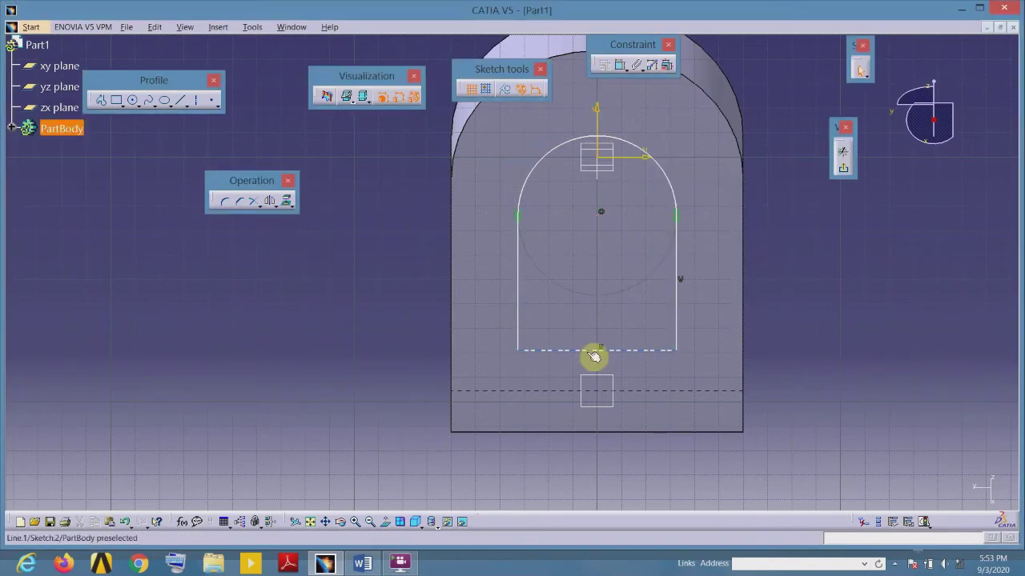
# - Dimension the profile's end arc with a radius of 40 mm
pyautogui.click(671, 172)
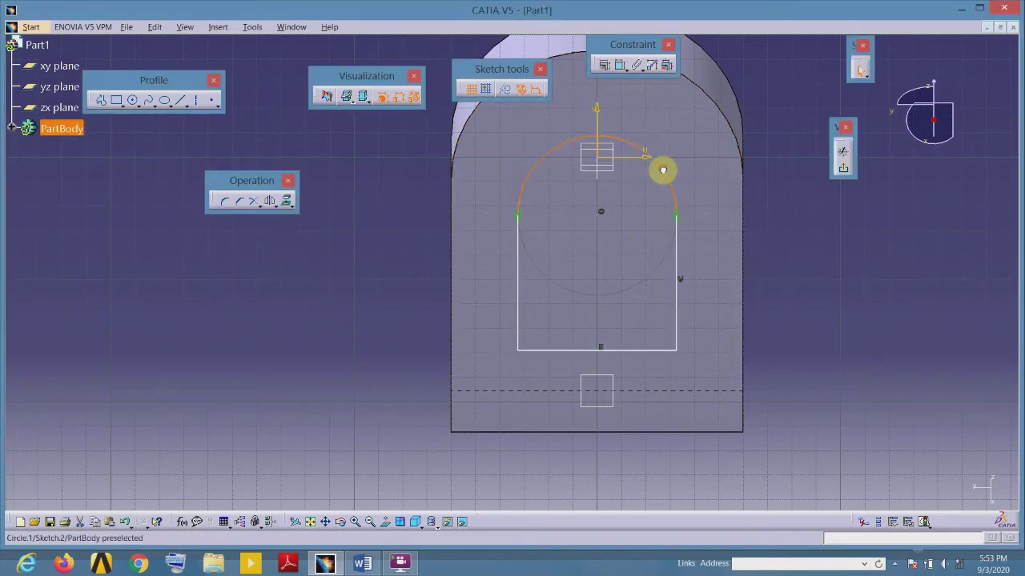
pyautogui.click(622, 65)
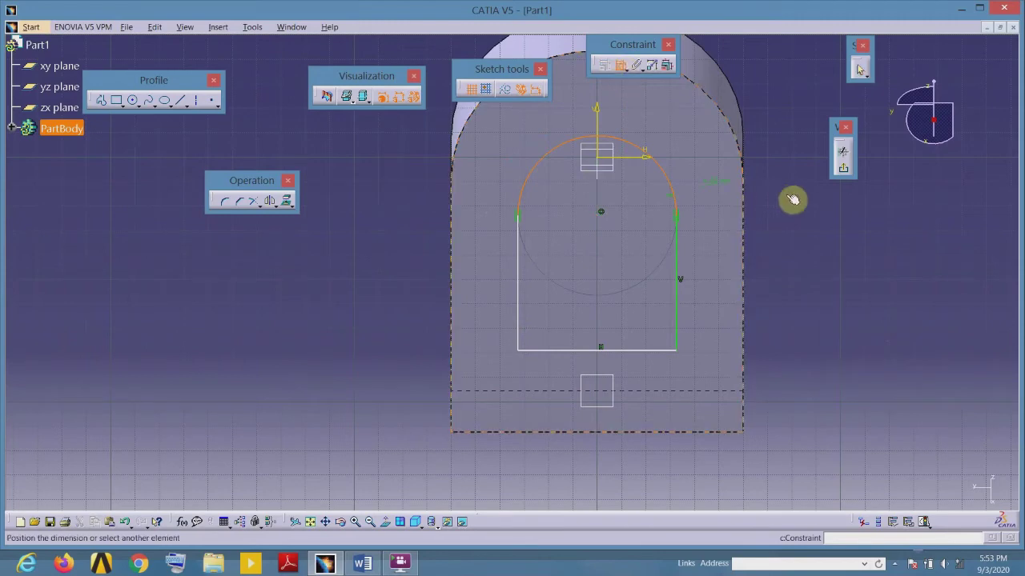
pyautogui.click(799, 192)
pyautogui.doubleClick(799, 192)
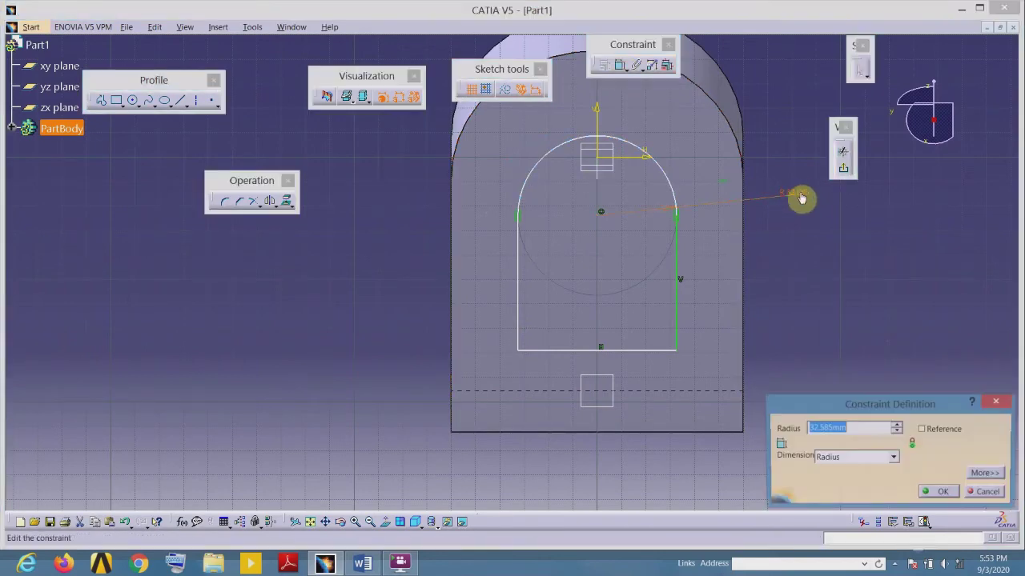
pyautogui.write('40')
pyautogui.press('Return')
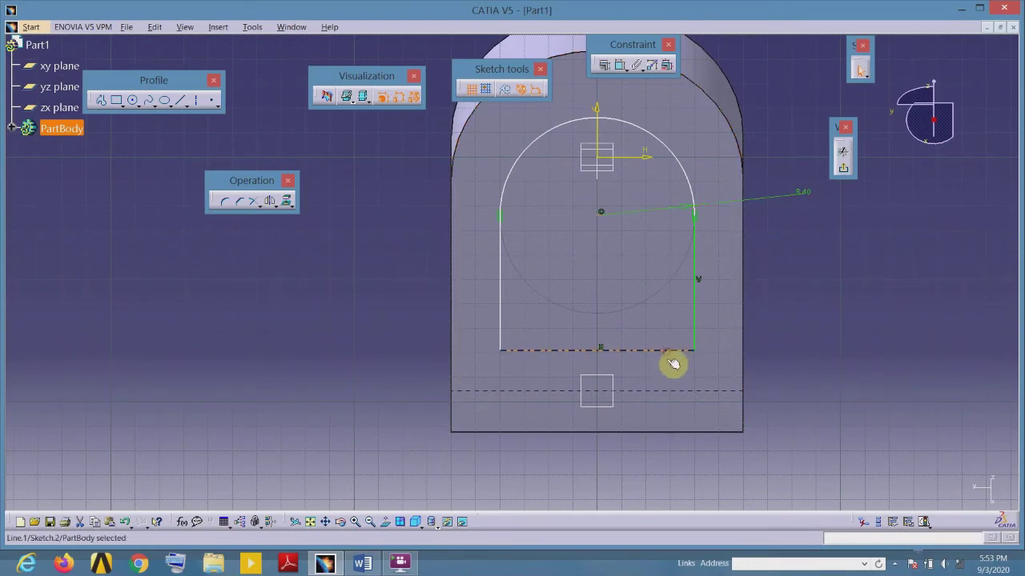
# - Make the profile's lower horizontal line coincident with the block's top front edge
pyautogui.click(666, 392)
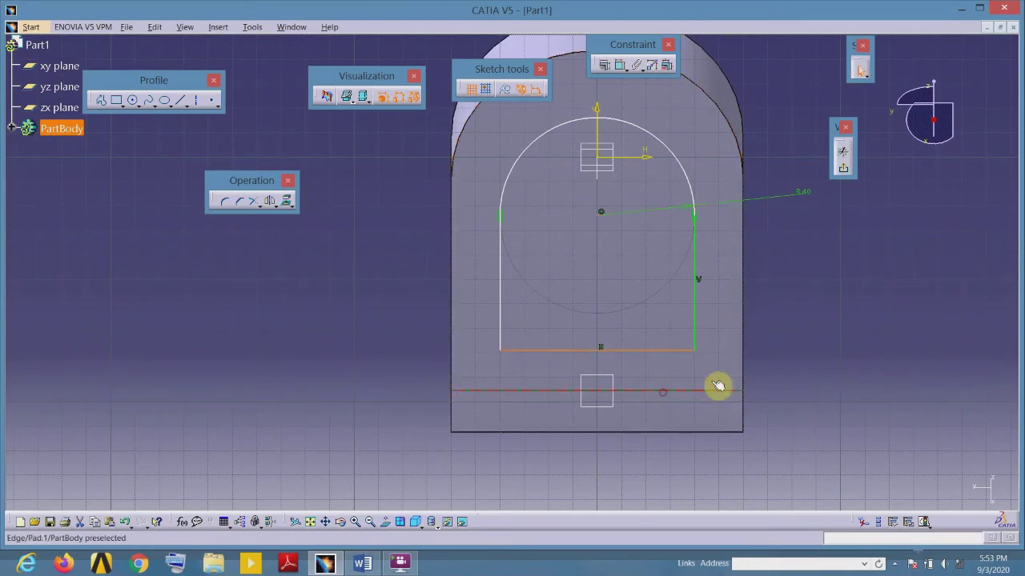
pyautogui.click(602, 65)
pyautogui.click(733, 186)
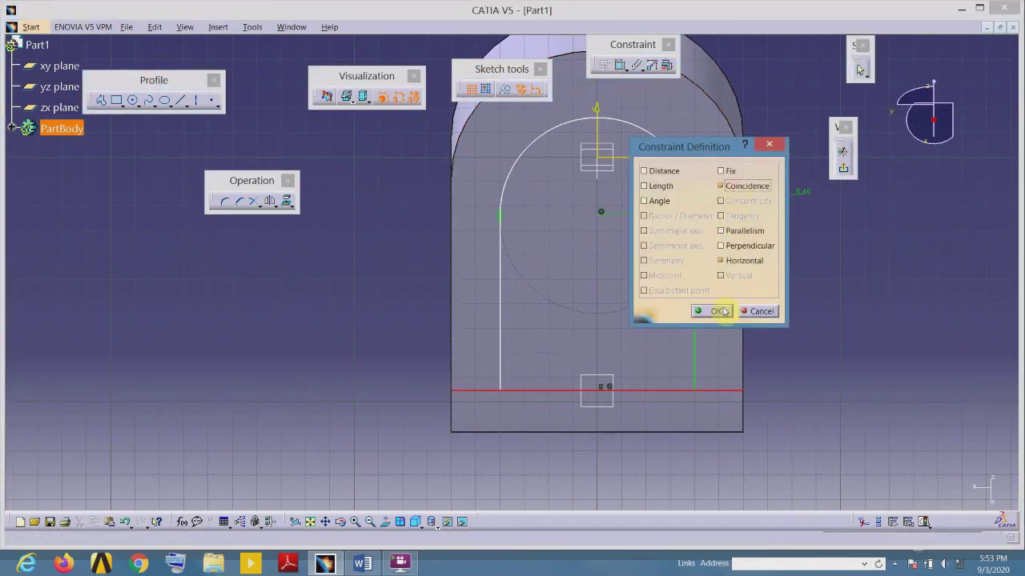
pyautogui.click(721, 311)
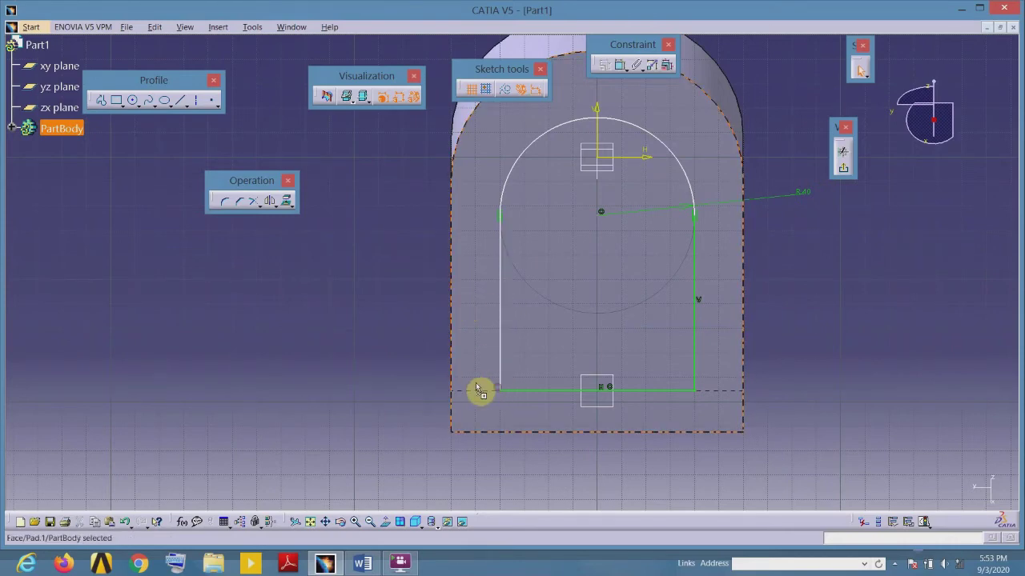
# - Apply a vertical constraint to the profile's left side line
pyautogui.click(501, 313)
pyautogui.keyDown('ctrl'); pyautogui.click(645, 129); pyautogui.keyUp('ctrl')
pyautogui.click(604, 65)
pyautogui.click(721, 275)
pyautogui.click(714, 310)
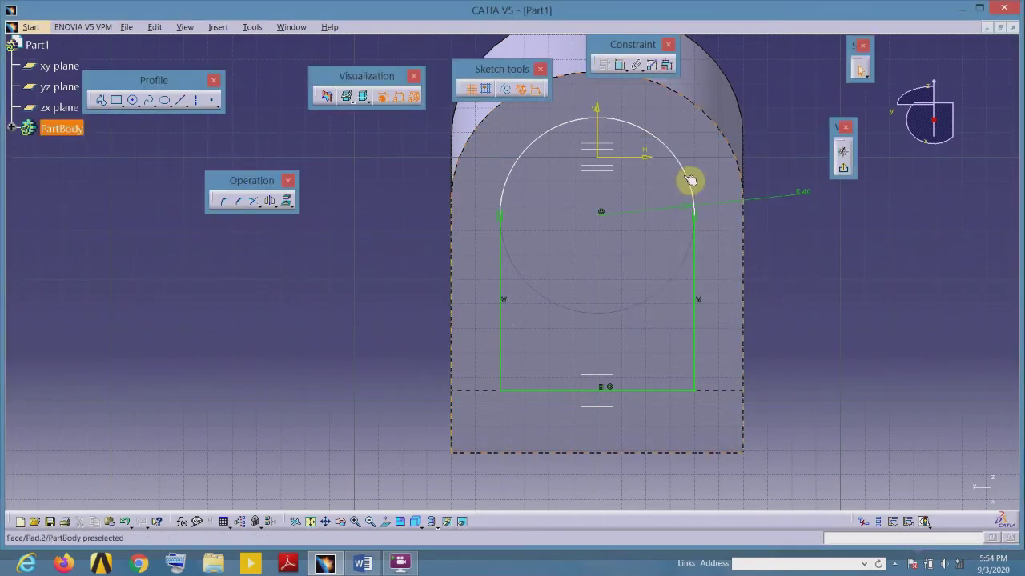
# - Dimension the distance from the arc's centre to the profile's lower line as 100 mm
pyautogui.click(621, 65)
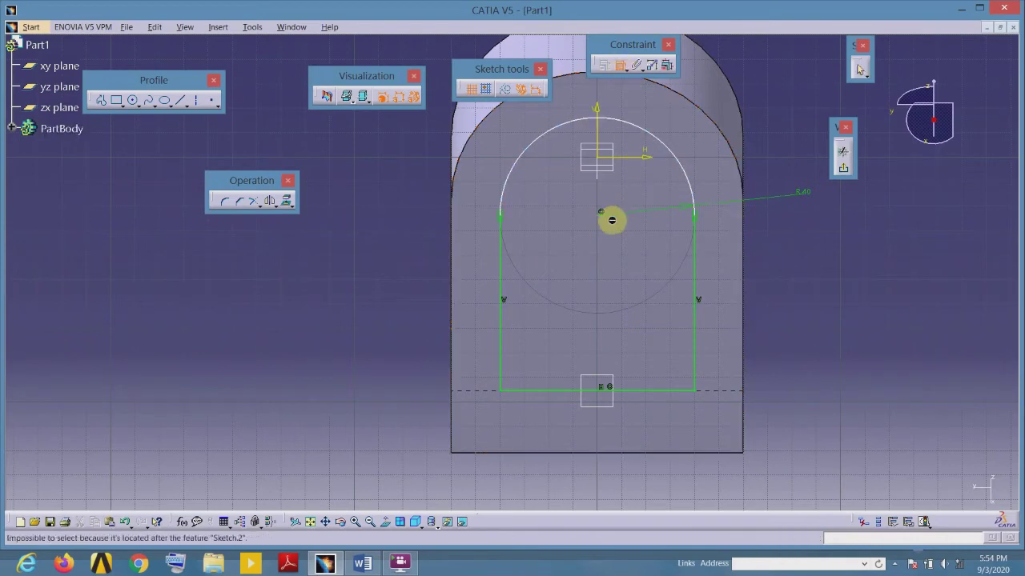
pyautogui.click(601, 218)
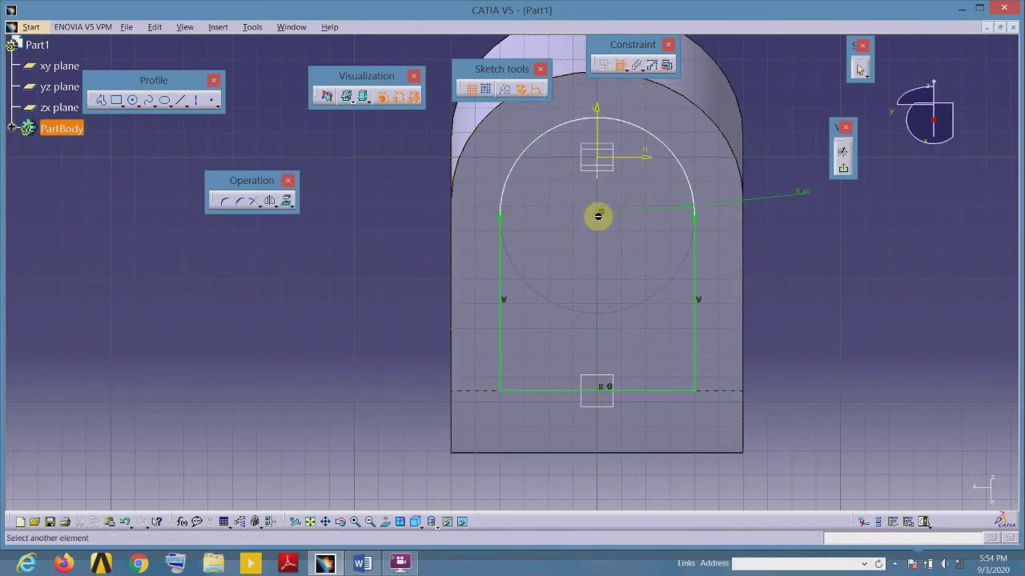
pyautogui.click(654, 391)
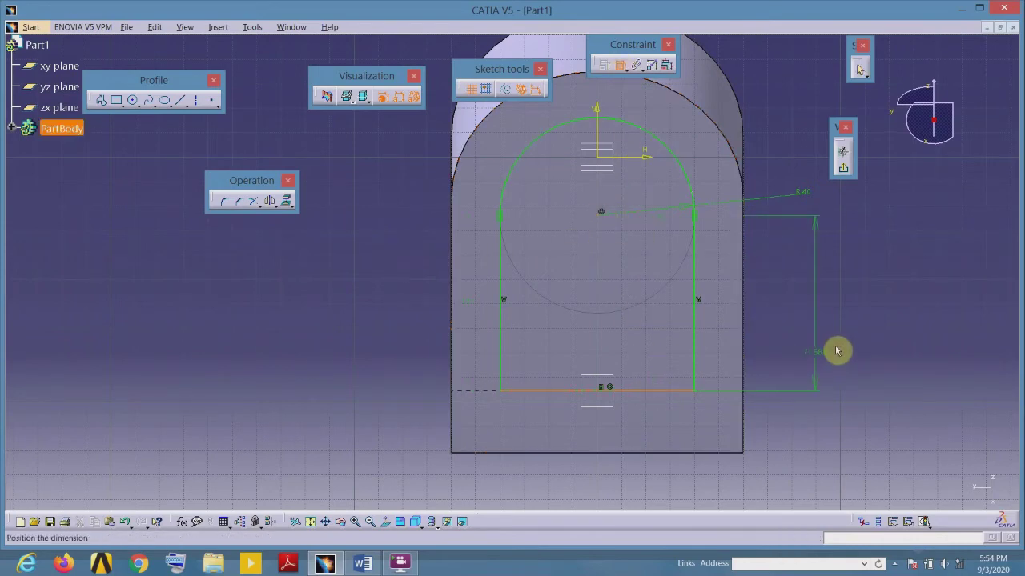
pyautogui.doubleClick(854, 326)
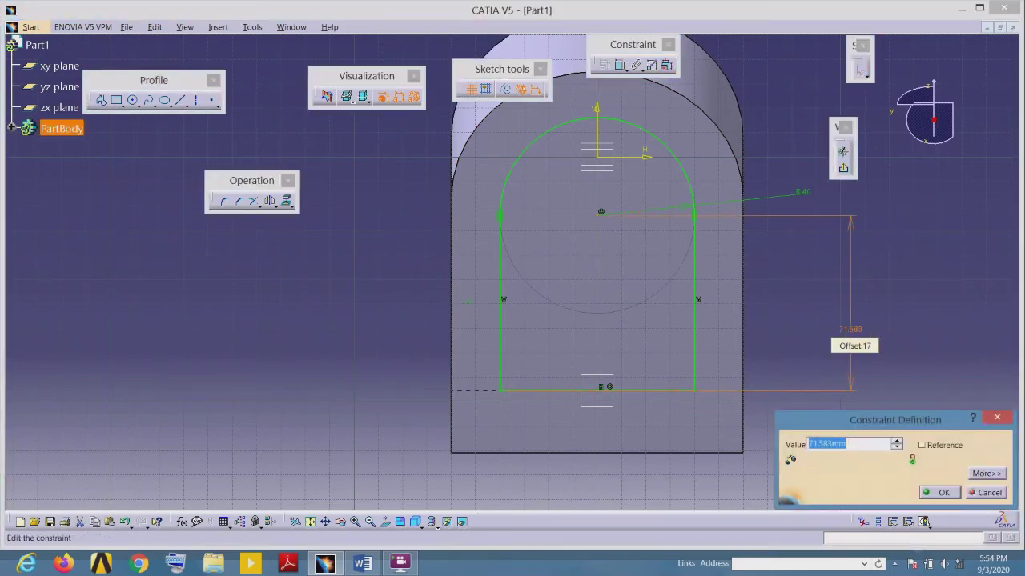
pyautogui.write('100')
pyautogui.press('Return')
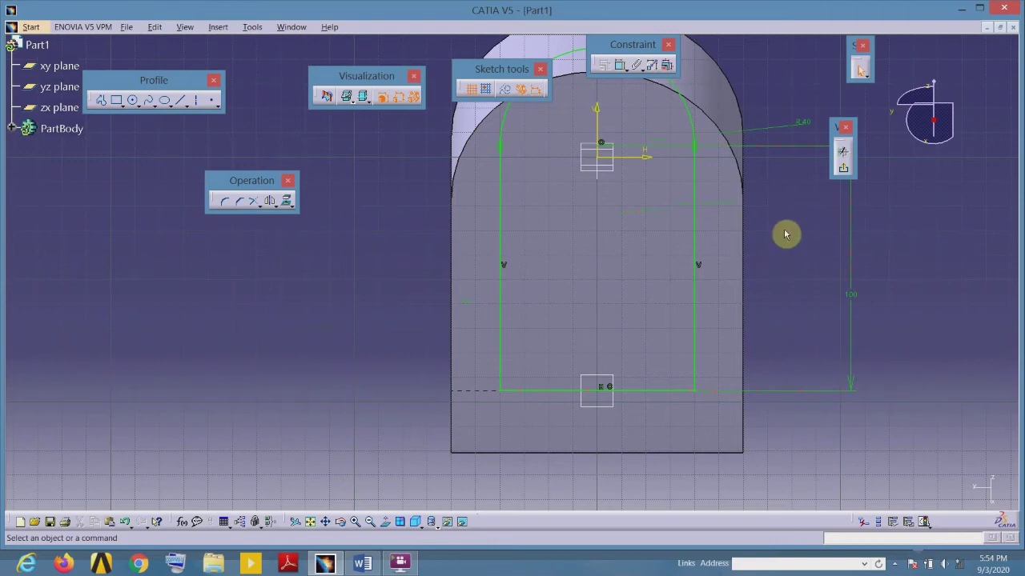
# - Finish the sketch and pad the round-ended profile onto the base block with the limit type Up to next
pyautogui.click(843, 169)
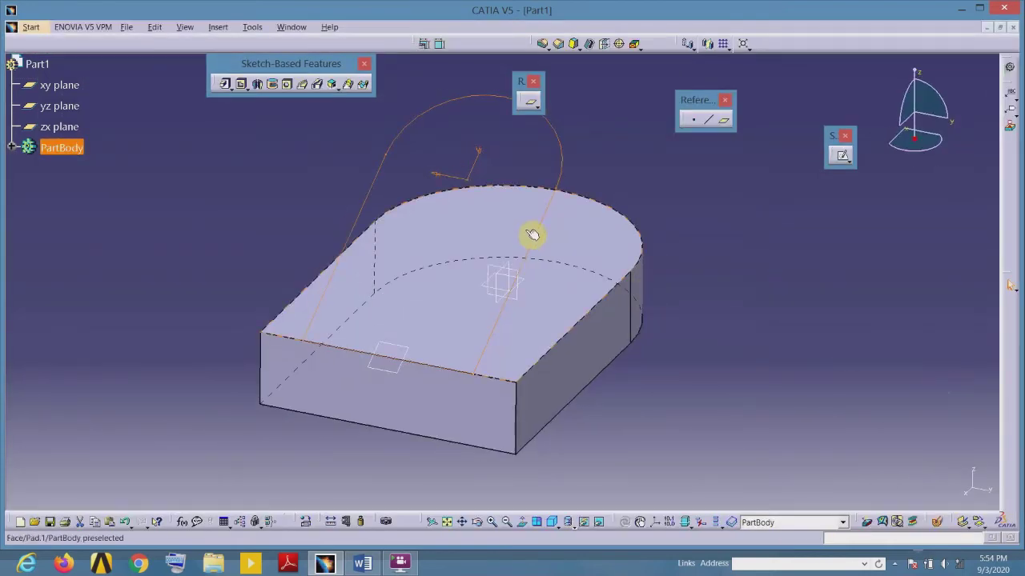
pyautogui.click(225, 86)
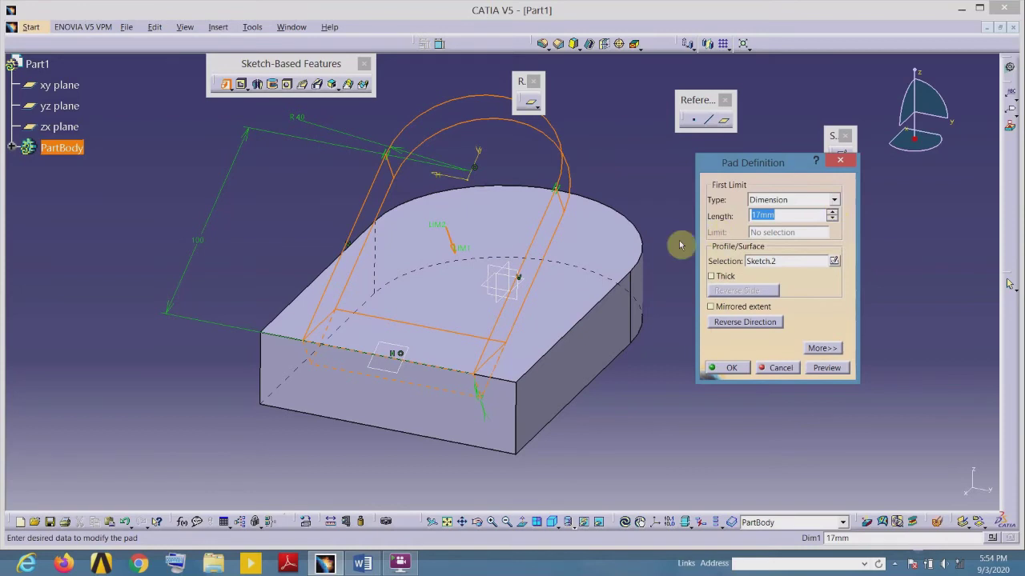
pyautogui.click(629, 258)
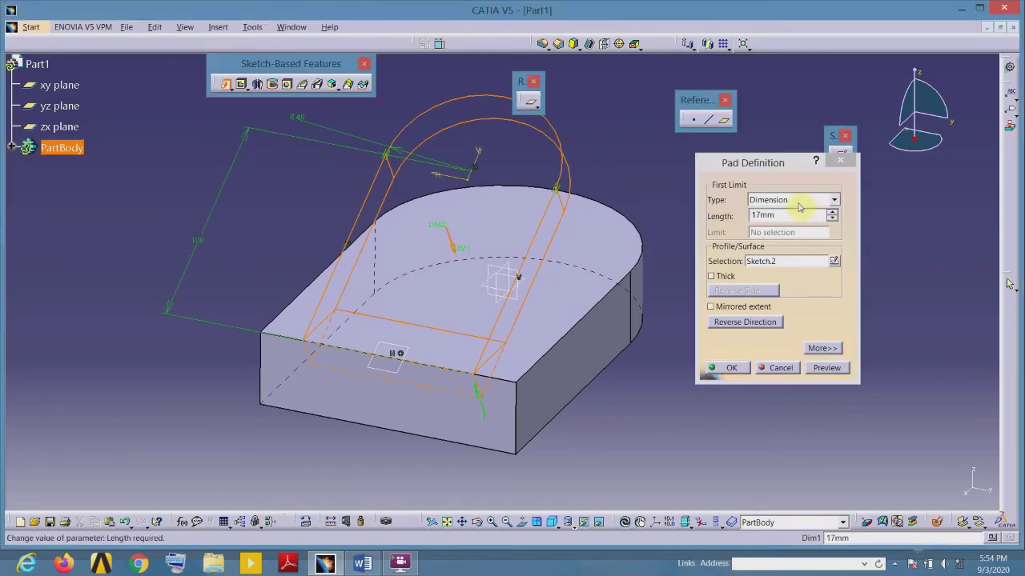
pyautogui.click(834, 201)
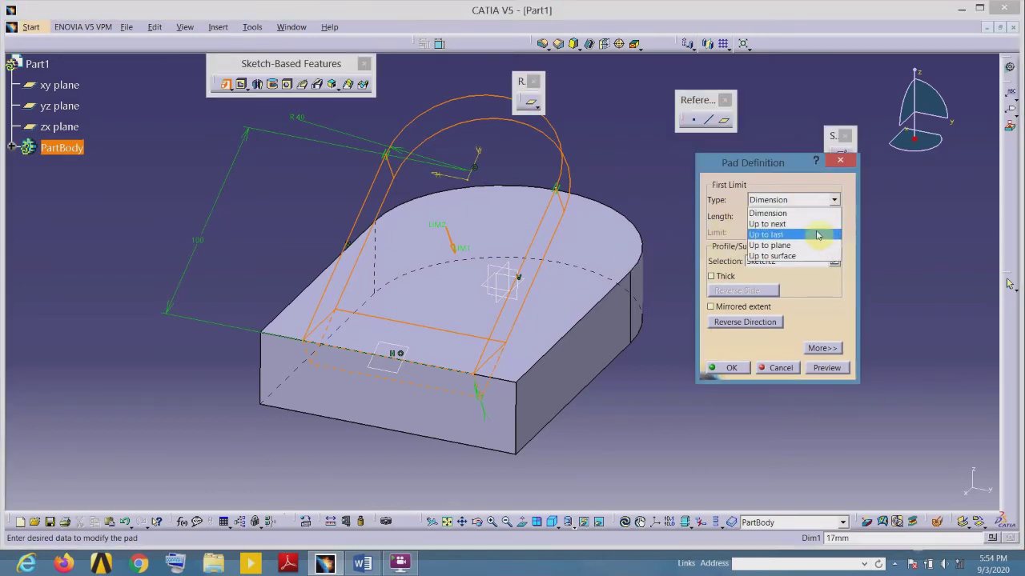
pyautogui.click(810, 224)
pyautogui.click(749, 368)
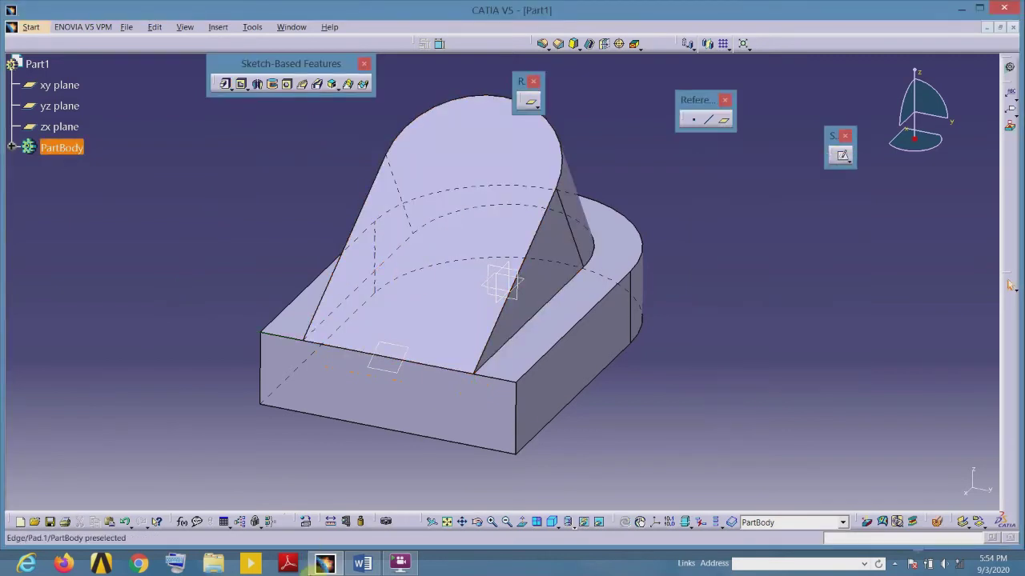
# - Consult the assignment drawing for the hole, and sketch a circle on the boss's inclined face plane, beside the part
pyautogui.click(362, 563)
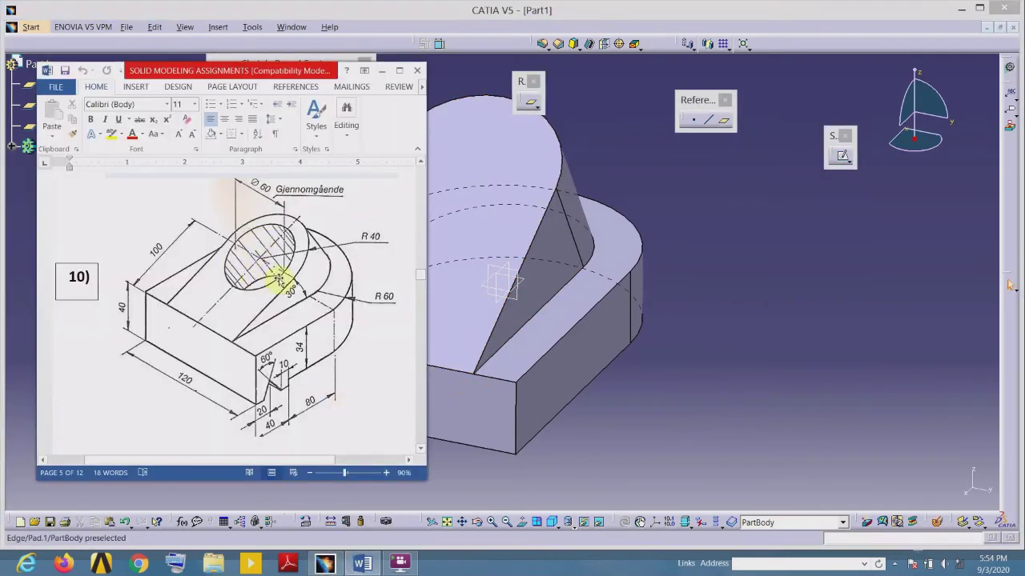
pyautogui.click(638, 382)
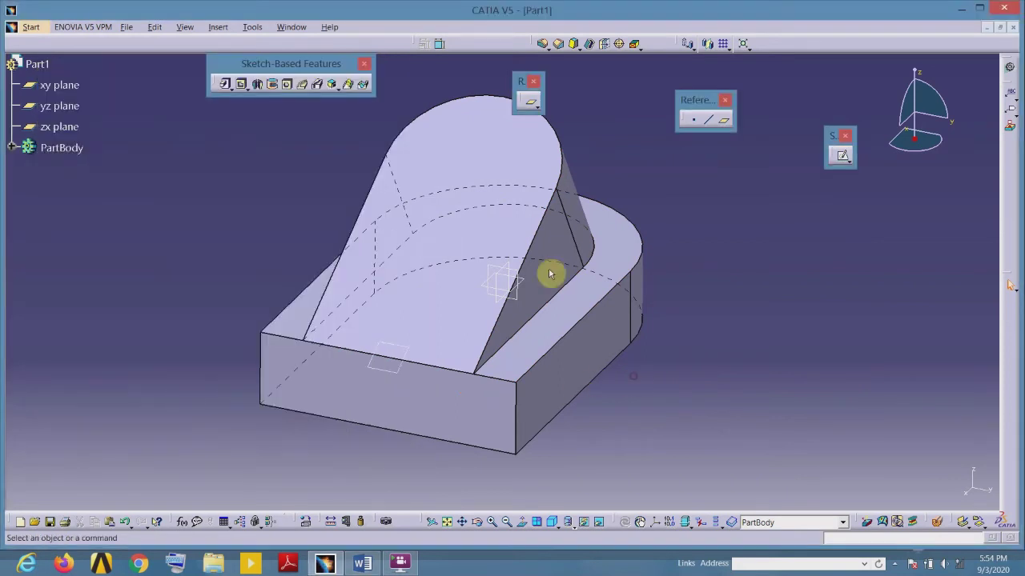
pyautogui.click(495, 147)
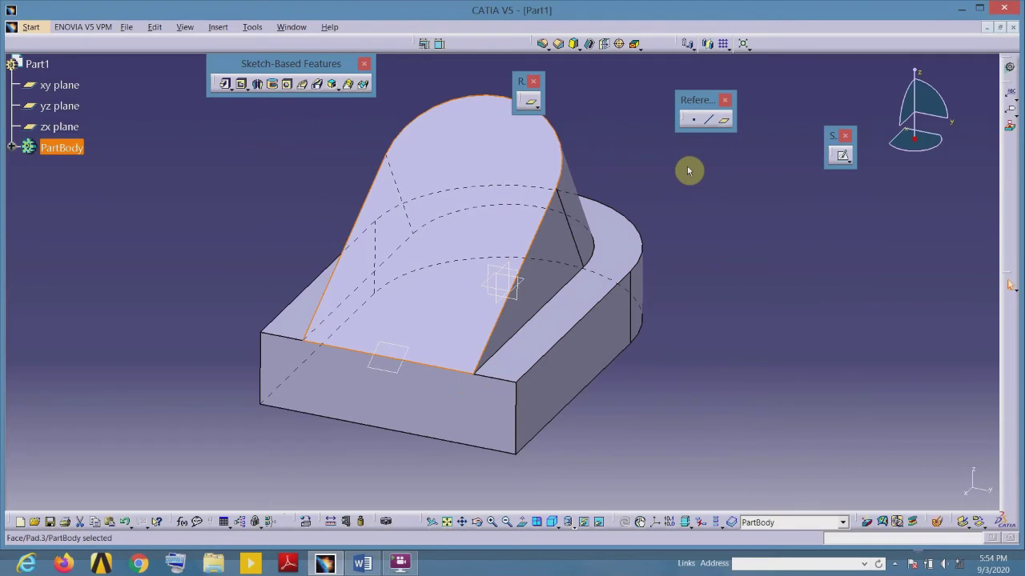
pyautogui.click(841, 155)
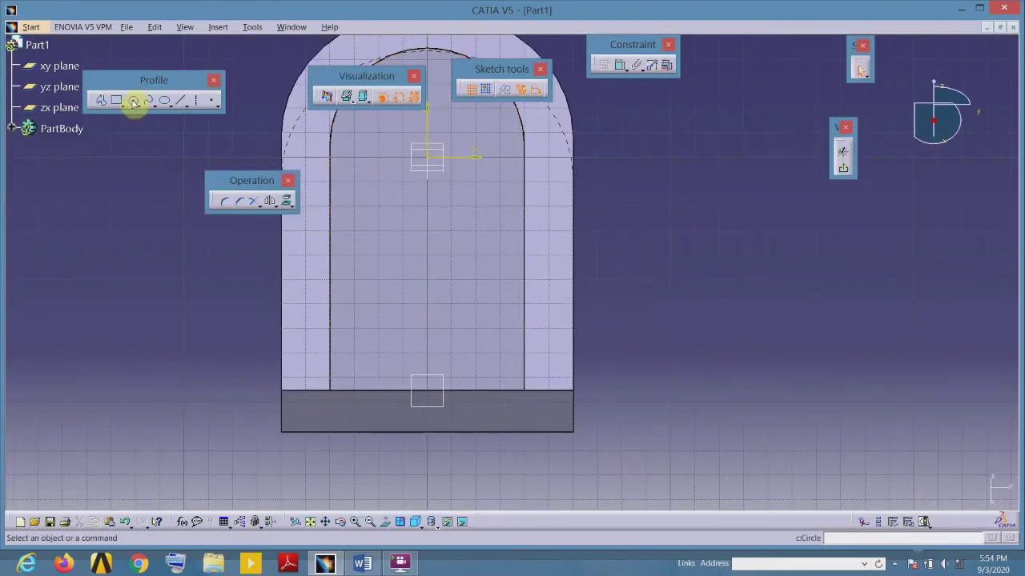
pyautogui.click(132, 100)
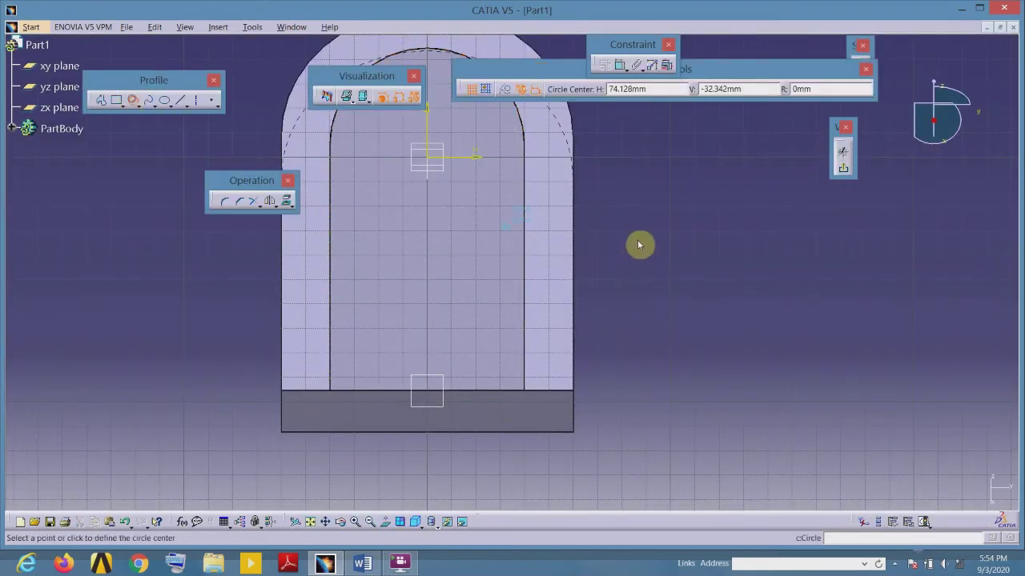
pyautogui.click(669, 291)
# - Dimension the circle with a diameter of 60 mm
pyautogui.click(618, 64)
pyautogui.click(742, 192)
pyautogui.doubleClick(742, 191)
pyautogui.write('60mm')
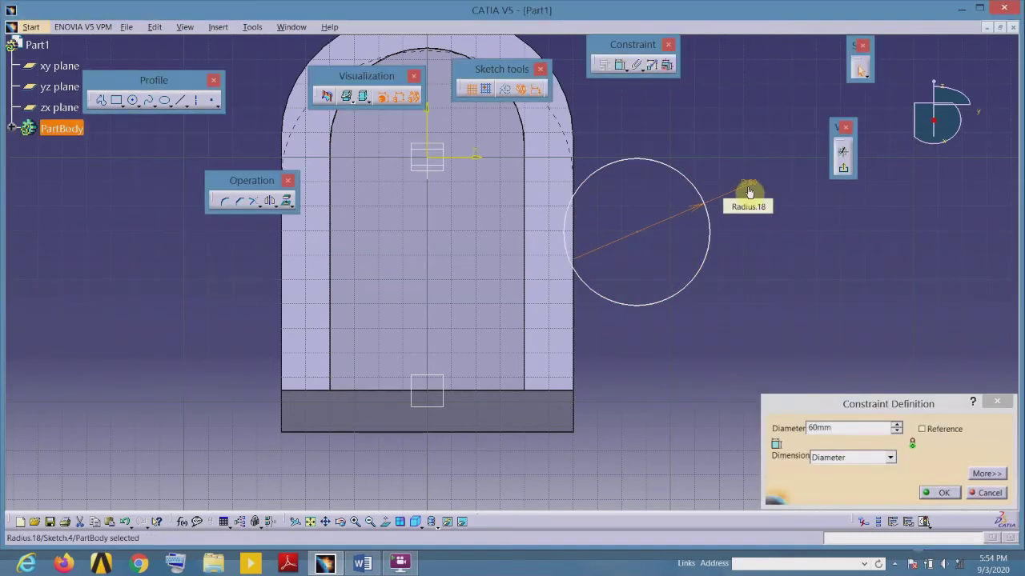
pyautogui.press('Return')
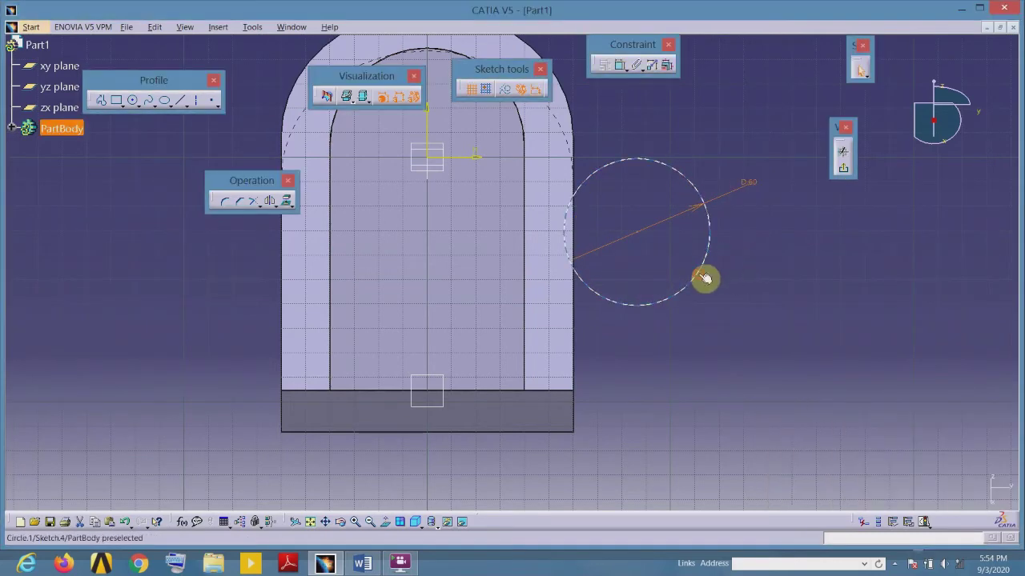
# - Make the circle concentric with the boss's rounded end edge
pyautogui.click(704, 277)
pyautogui.keyDown('ctrl'); pyautogui.click(526, 118); pyautogui.keyUp('ctrl')
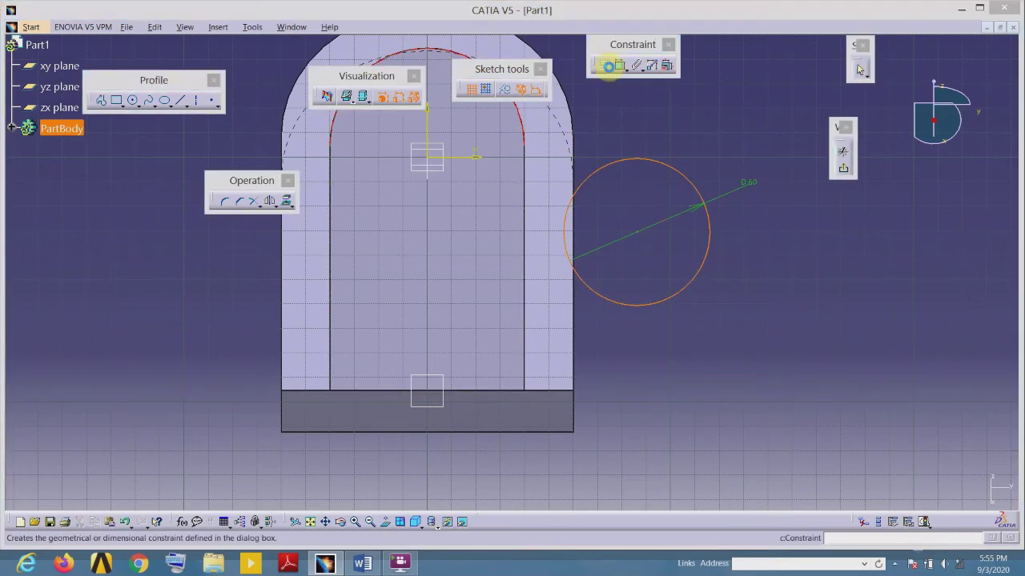
pyautogui.click(608, 66)
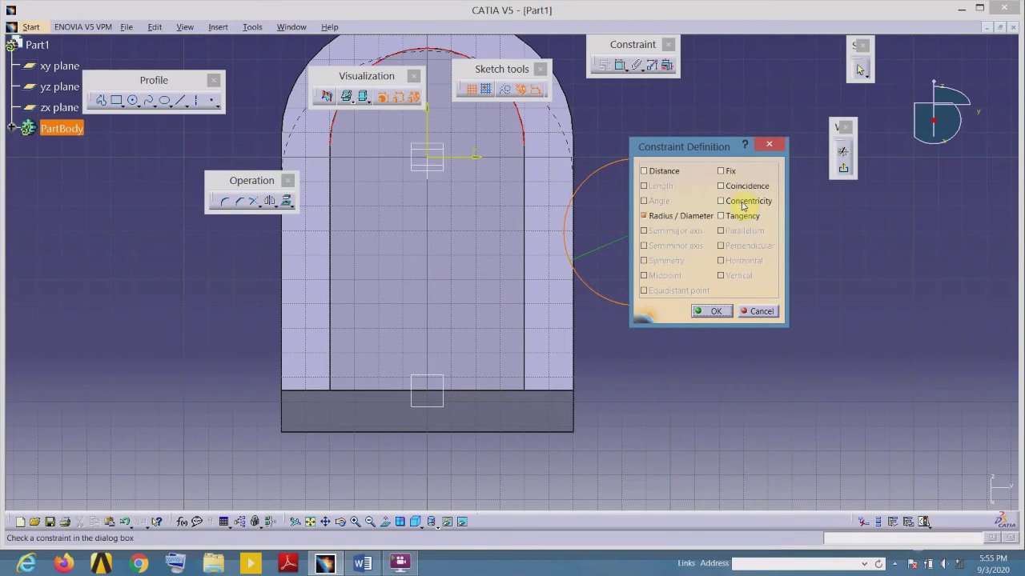
pyautogui.click(725, 201)
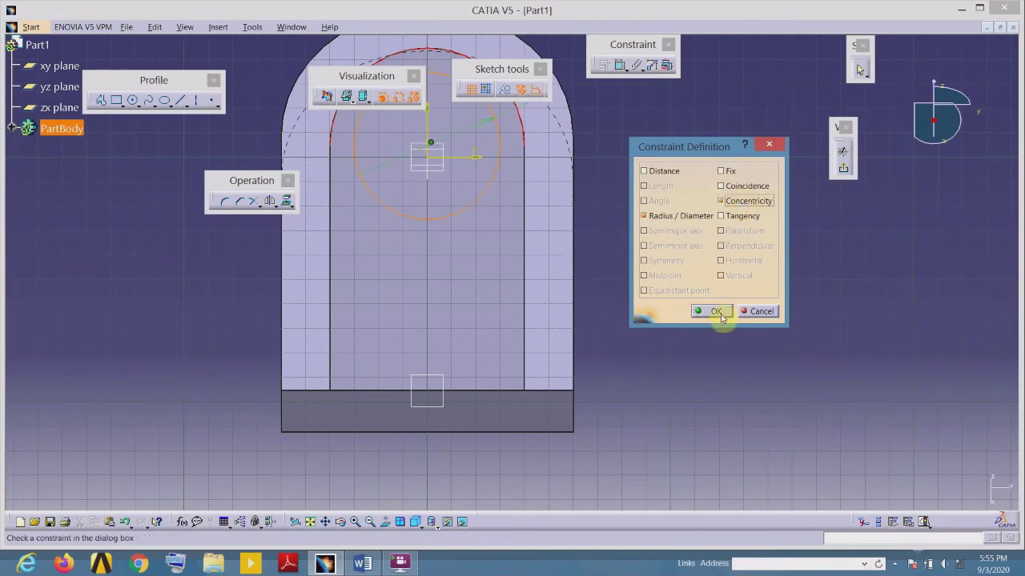
pyautogui.click(715, 311)
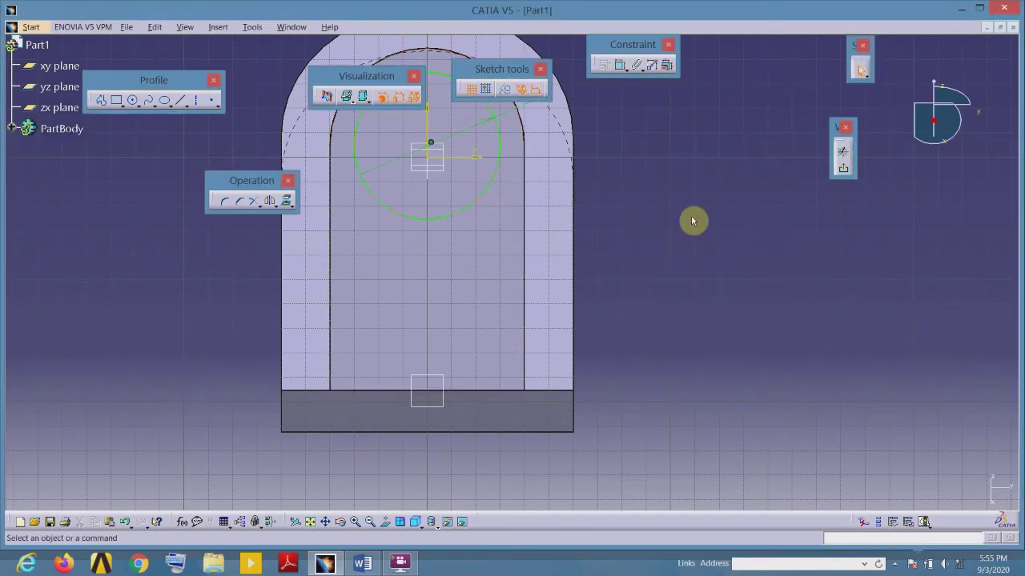
# - Finish the sketch and cut the circle through the boss and base as a pocket with the limit type Up to last
pyautogui.click(842, 167)
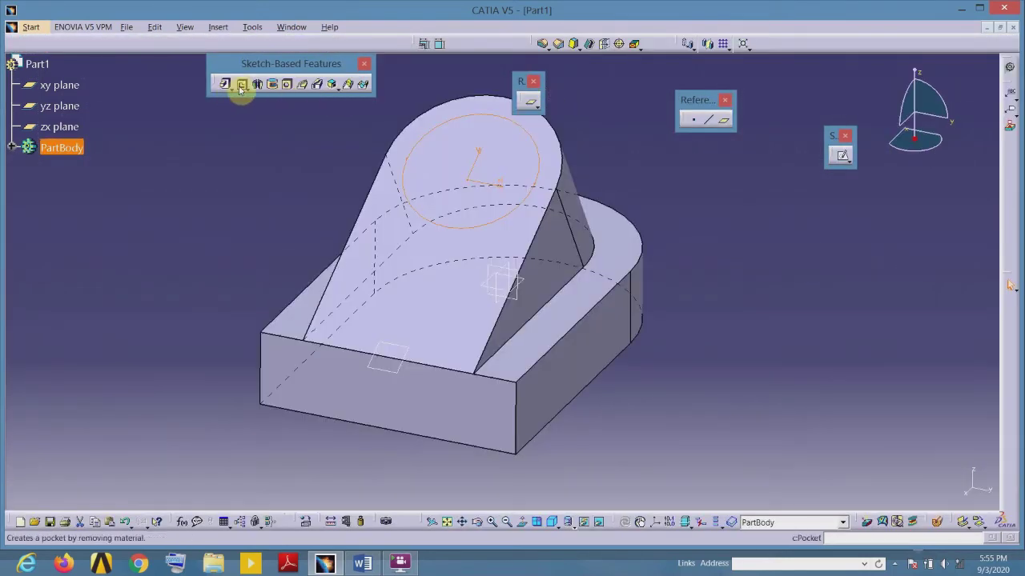
pyautogui.click(244, 85)
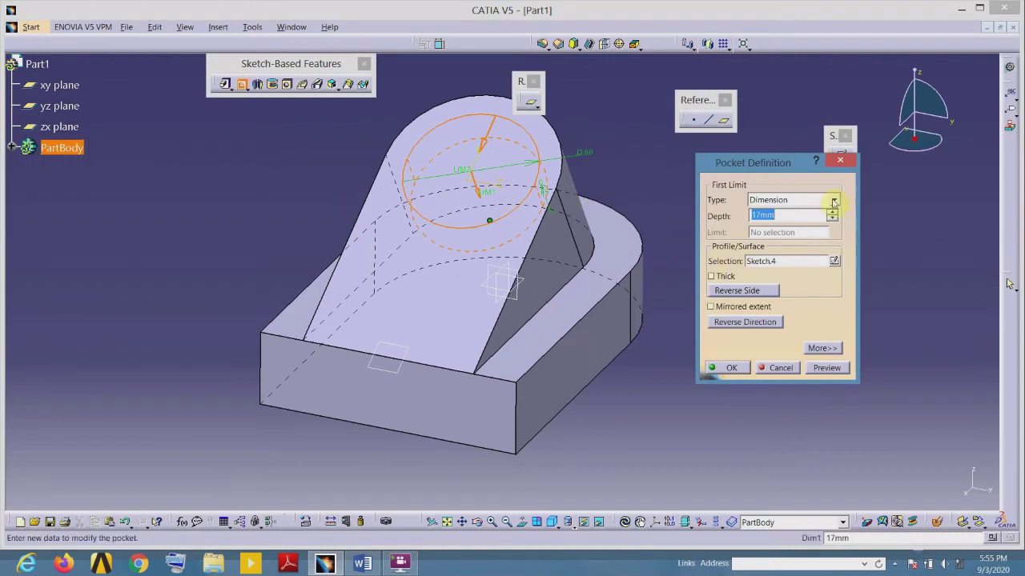
pyautogui.click(833, 201)
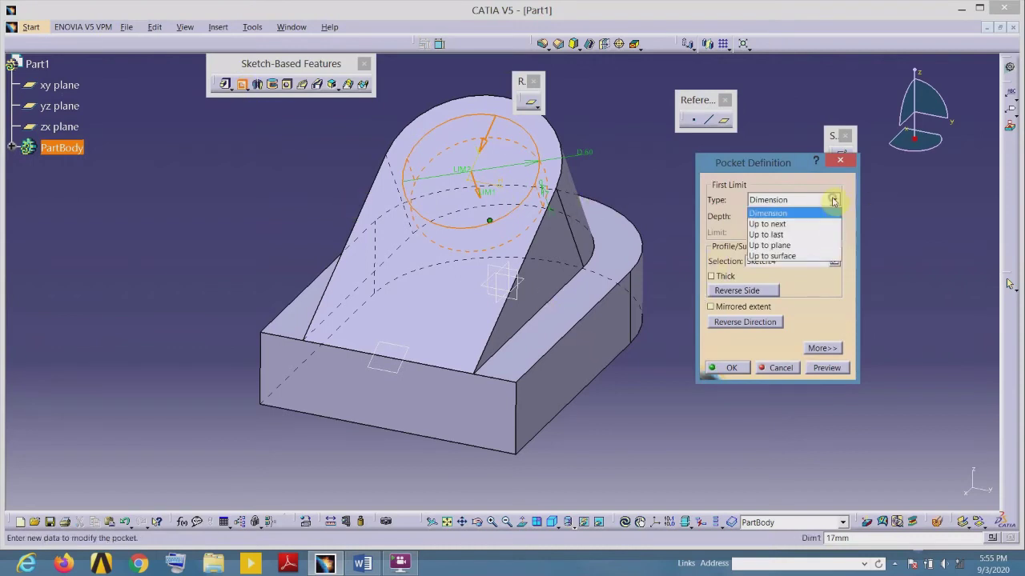
pyautogui.click(801, 234)
pyautogui.click(719, 369)
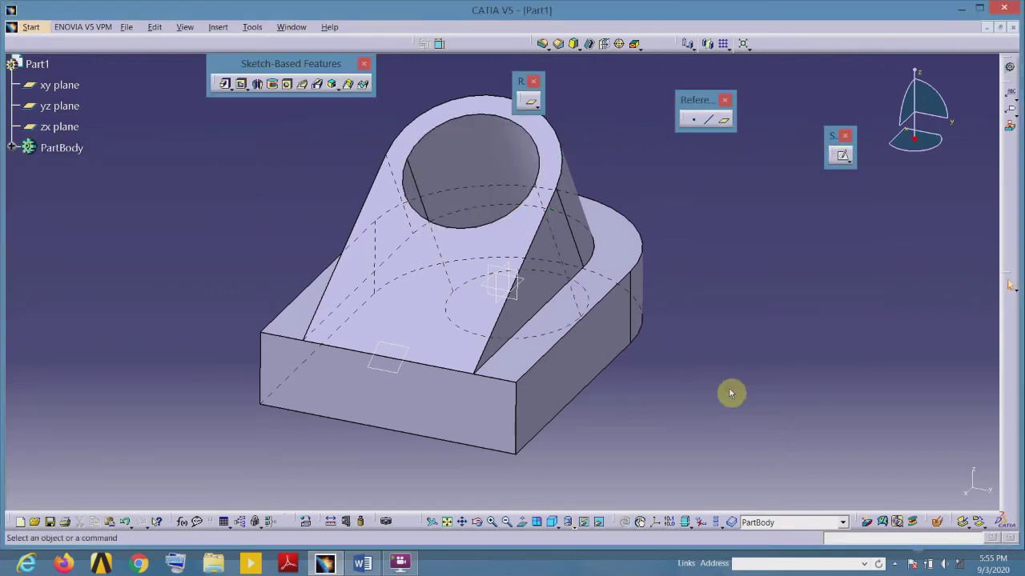
# - Consult the drawing's lower notch, and sketch a rectangle about 56 mm by 12 mm on the base's flat side face plane, clear of the block
pyautogui.moveTo(679, 361); pyautogui.dragTo(507, 427, button='middle')
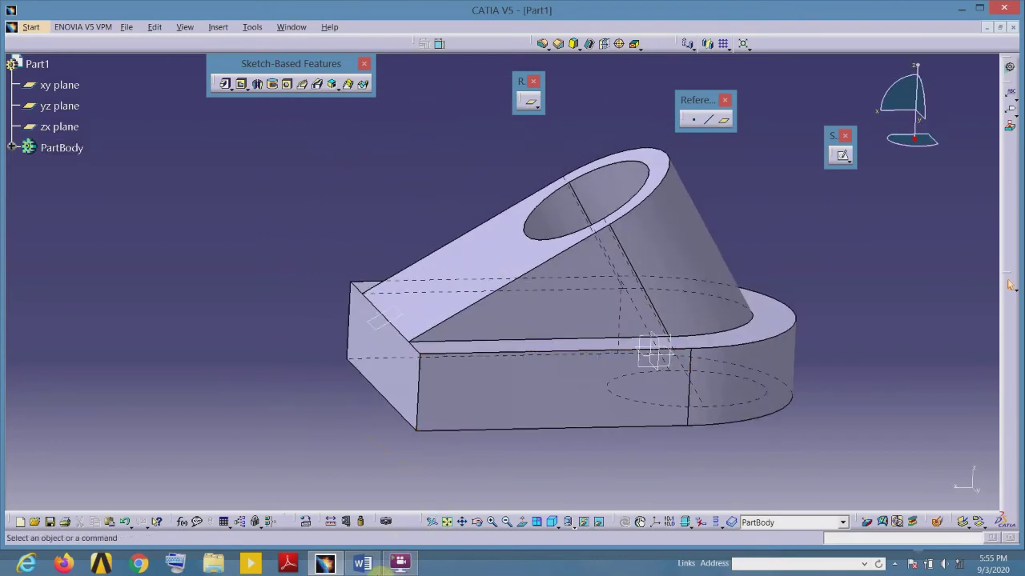
pyautogui.click(362, 563)
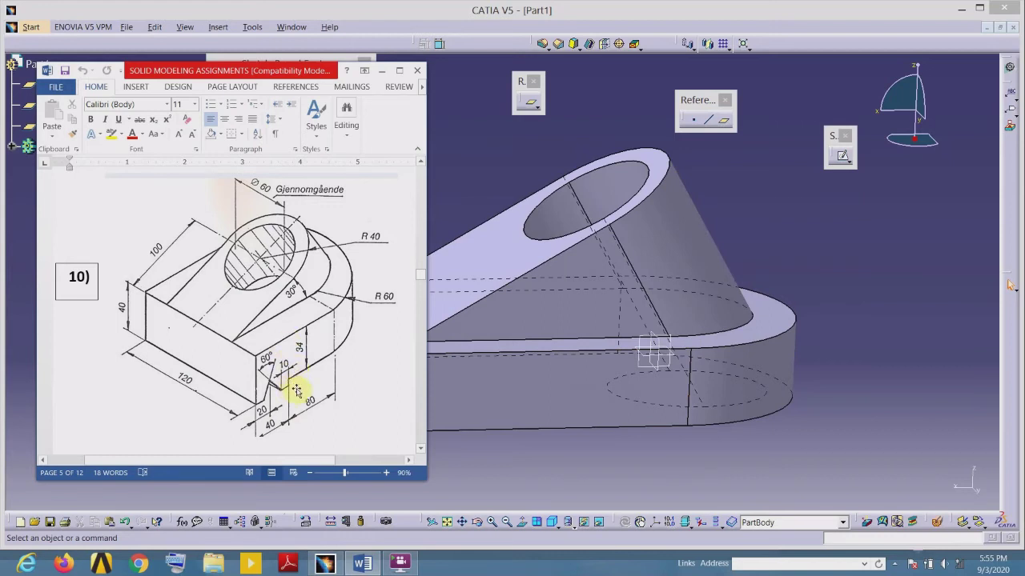
pyautogui.click(570, 445)
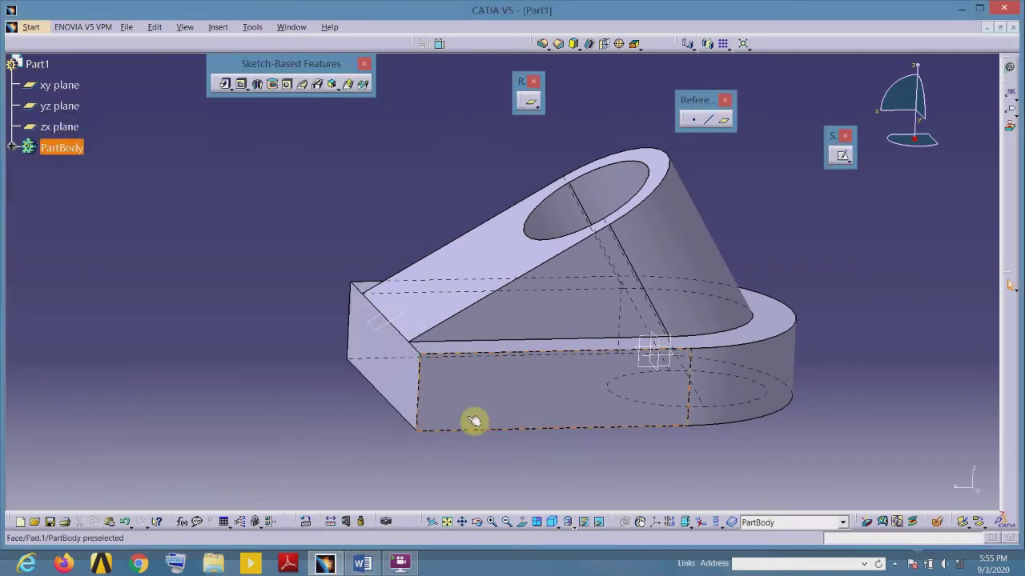
pyautogui.click(467, 416)
pyautogui.click(839, 157)
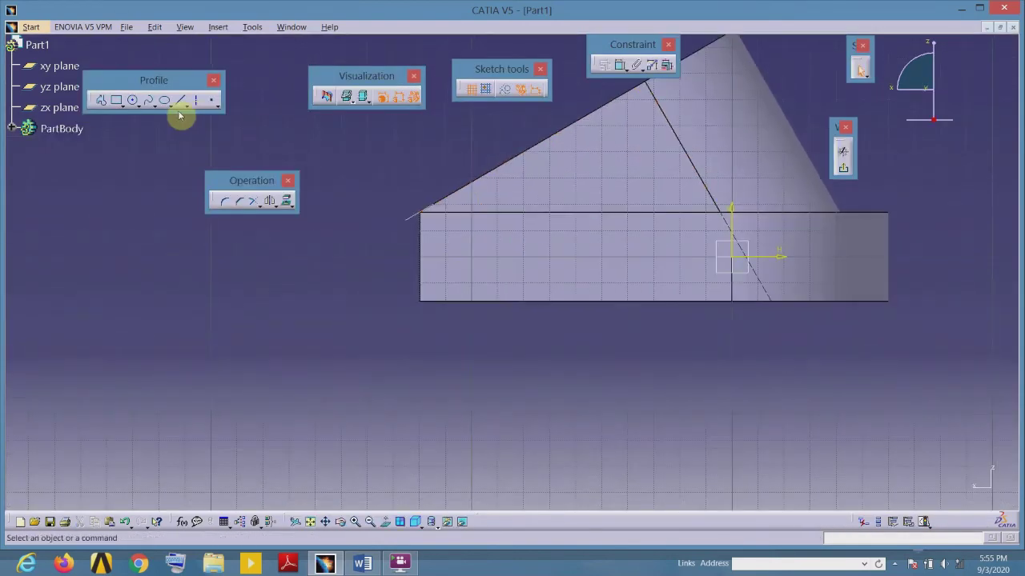
pyautogui.click(118, 101)
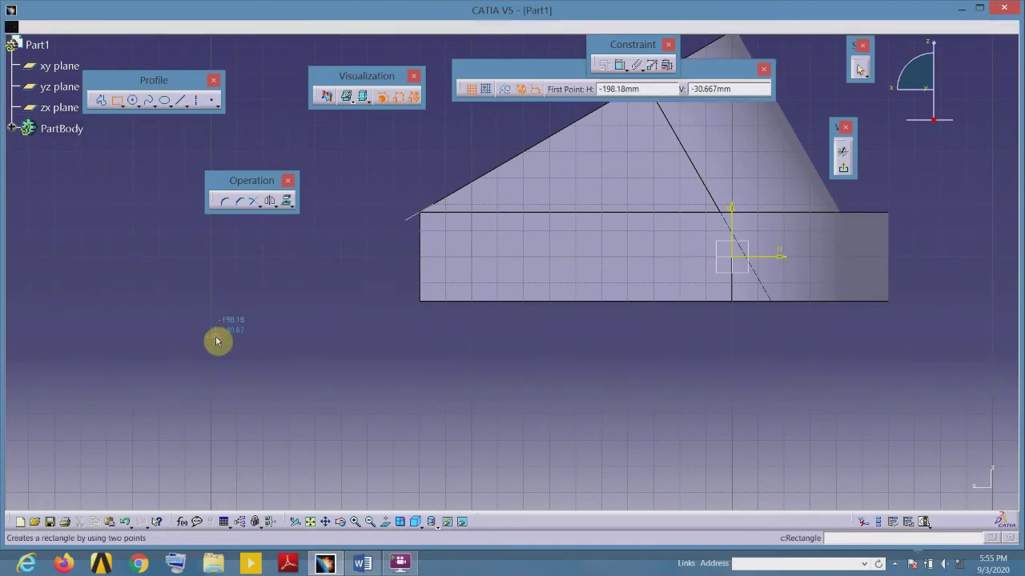
pyautogui.click(216, 338)
pyautogui.click(361, 369)
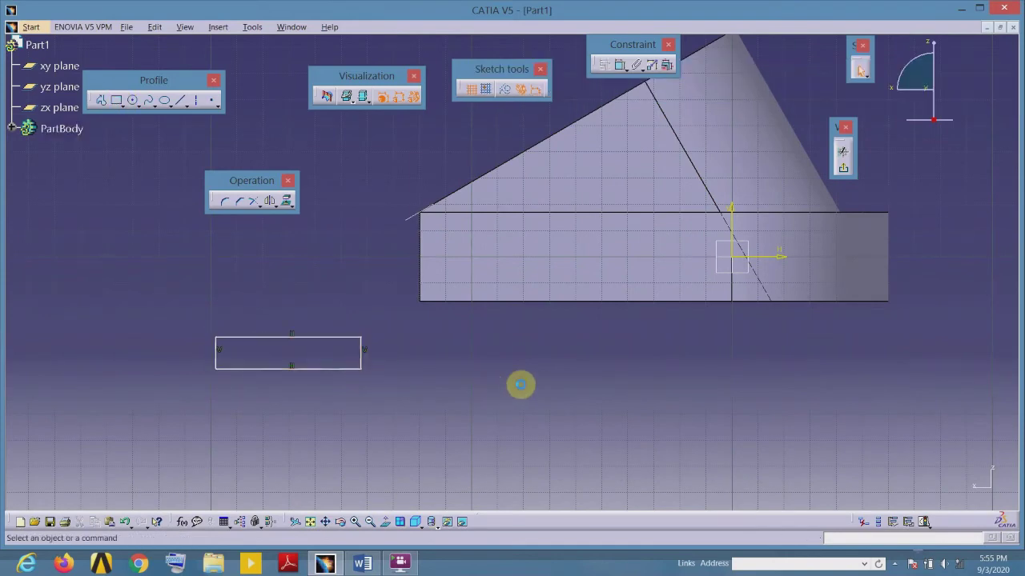
# - Dimension the rectangle's lower side with a length of 40 mm
pyautogui.click(286, 369)
pyautogui.click(621, 67)
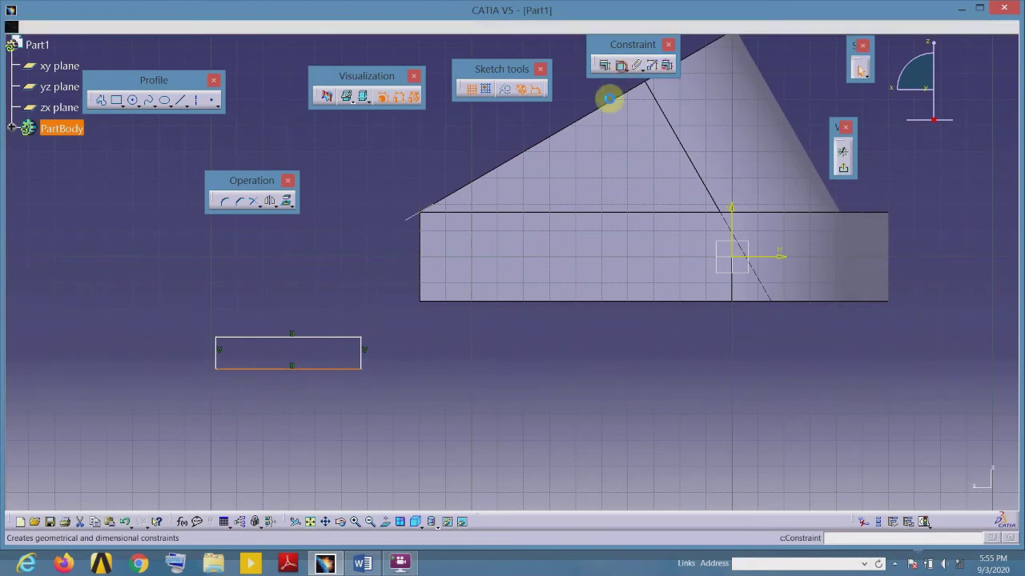
pyautogui.click(288, 418)
pyautogui.doubleClick(286, 418)
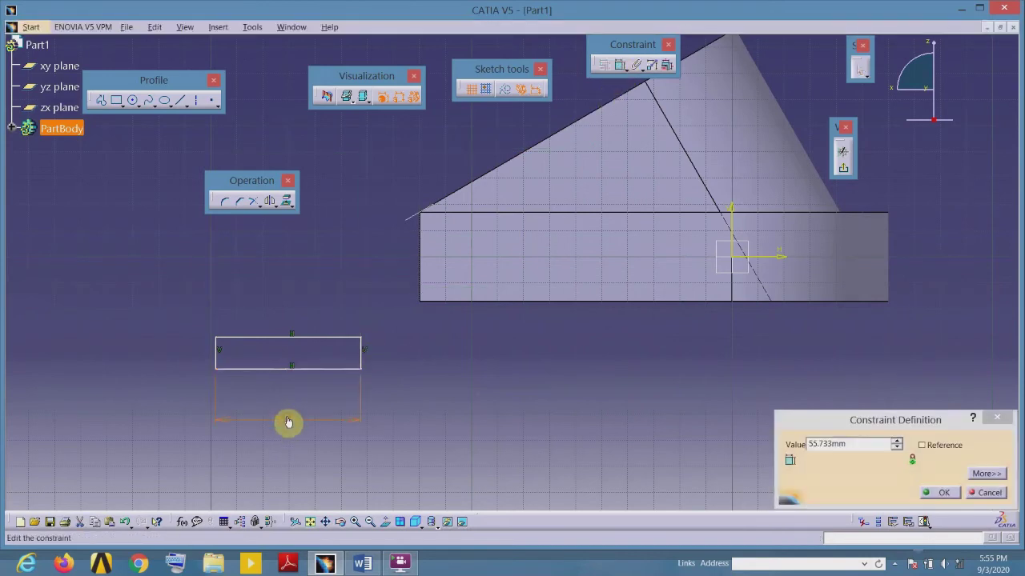
pyautogui.press('Return')
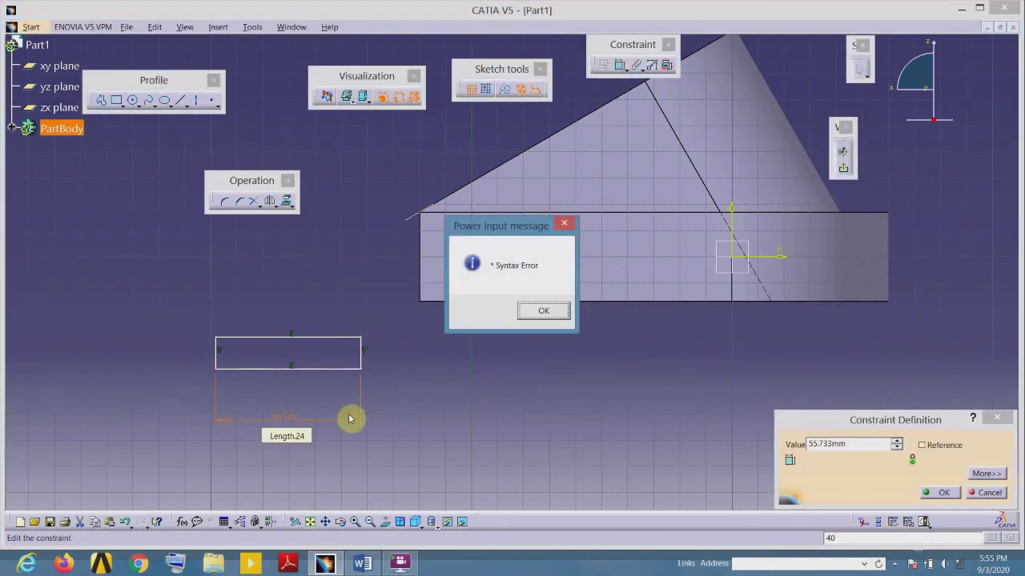
pyautogui.press('Return')
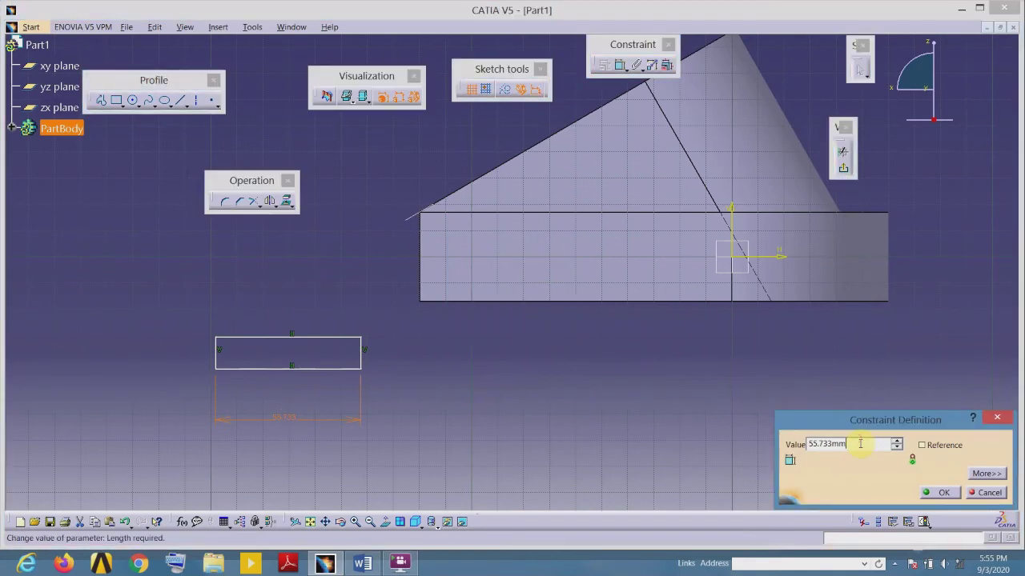
pyautogui.doubleClick(859, 443)
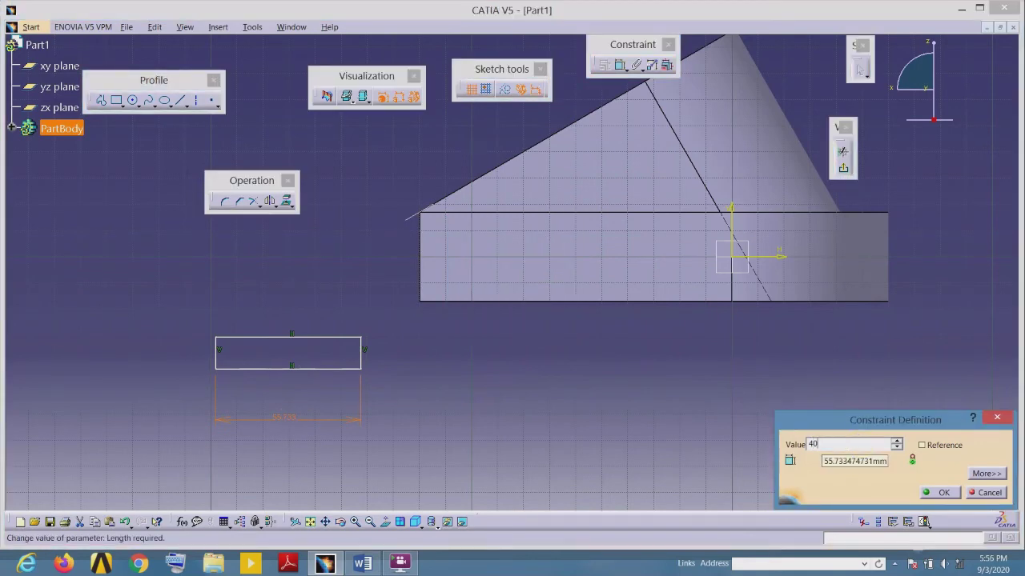
pyautogui.write('40')
pyautogui.press('Return')
# - Dimension the rectangle's height as 6 mm
pyautogui.click(625, 68)
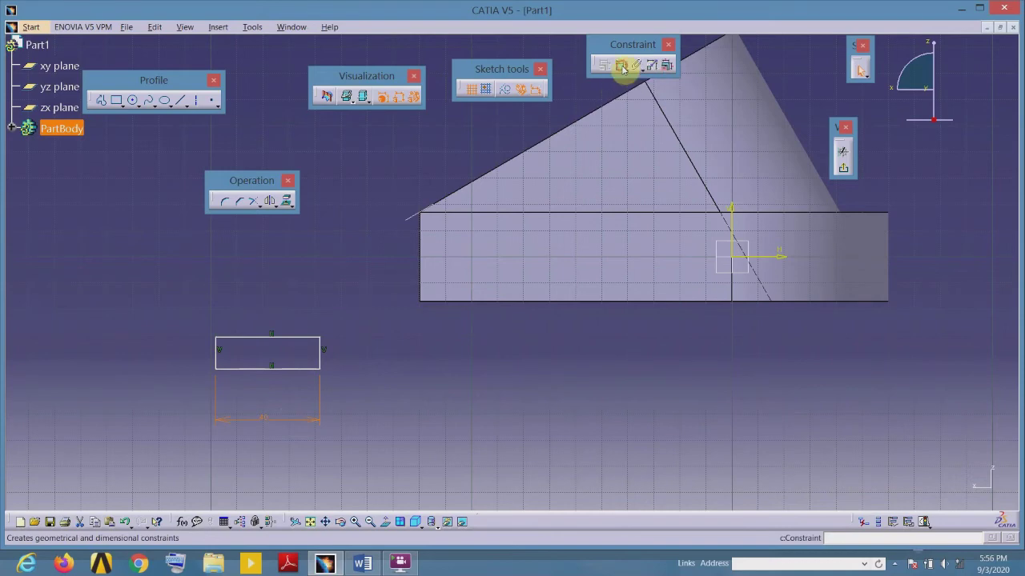
pyautogui.click(623, 67)
pyautogui.click(216, 355)
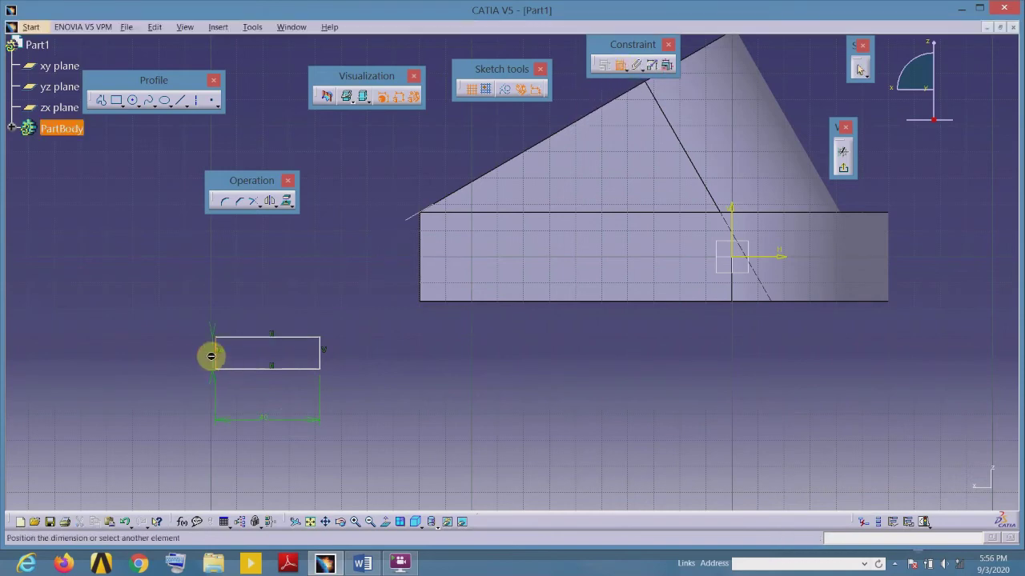
pyautogui.click(182, 352)
pyautogui.doubleClick(183, 353)
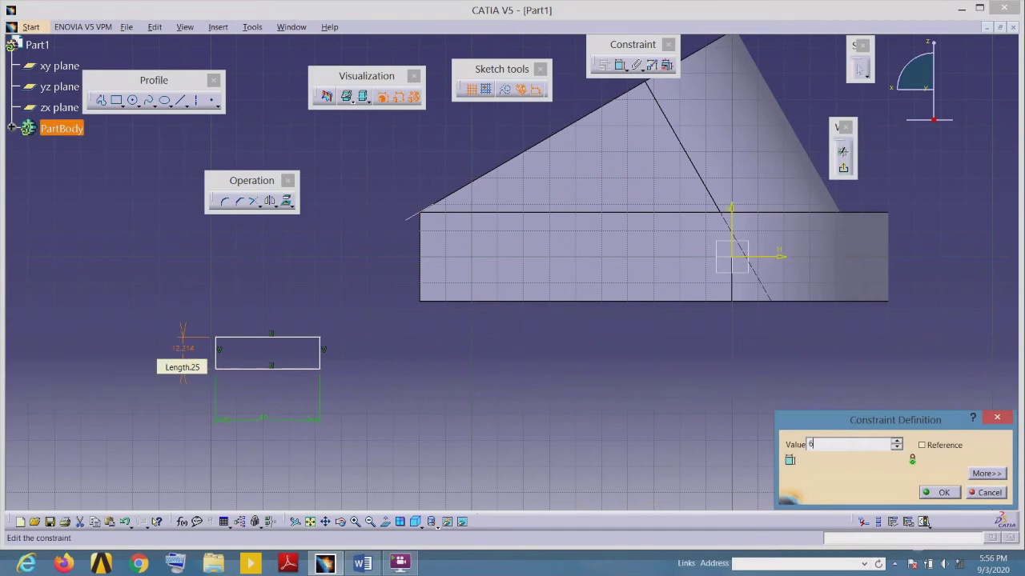
pyautogui.press('Return')
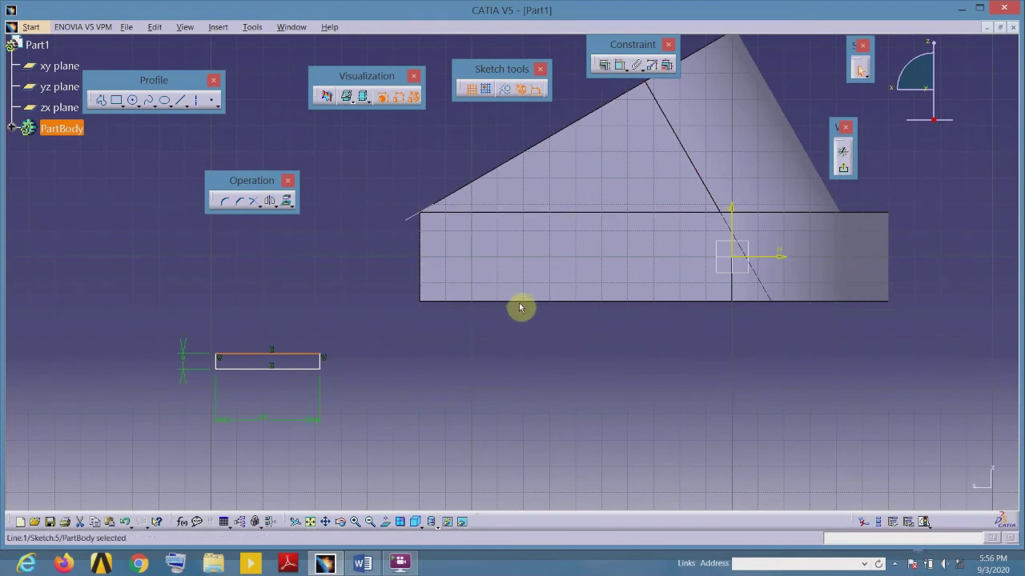
# - Make the rectangle's upper side coincident with the base's lower edge and its end side coincident with the base's flat end, and finish the sketch
pyautogui.click(609, 66)
pyautogui.click(738, 185)
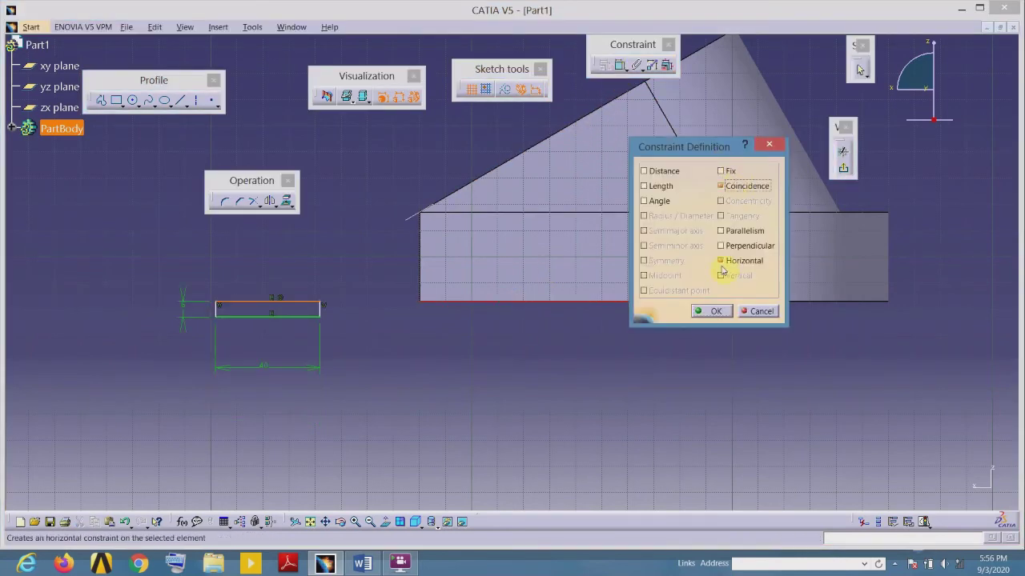
pyautogui.click(711, 312)
pyautogui.click(220, 311)
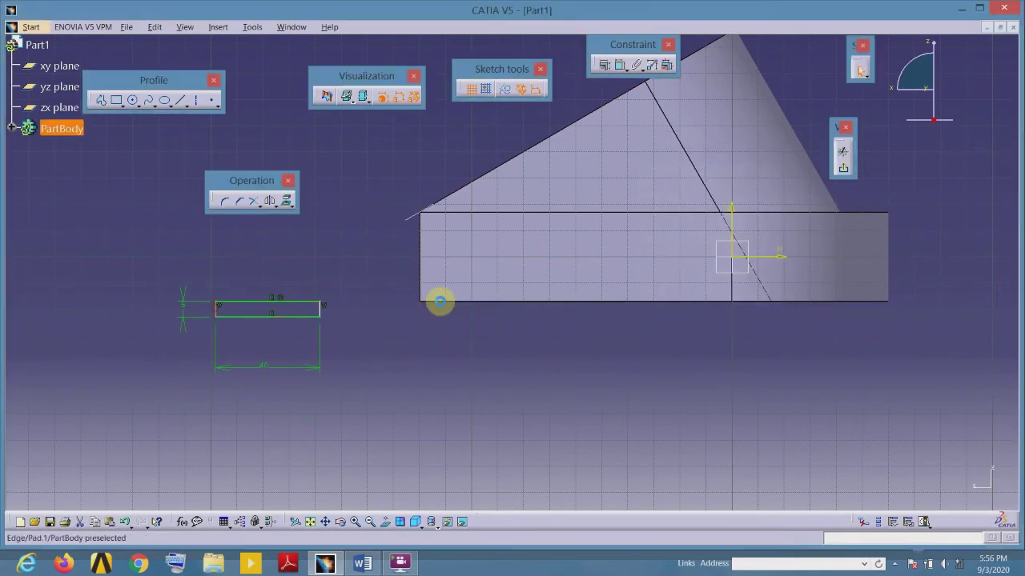
pyautogui.keyDown('ctrl'); pyautogui.click(422, 294); pyautogui.keyUp('ctrl')
pyautogui.click(605, 66)
pyautogui.click(728, 188)
pyautogui.click(710, 311)
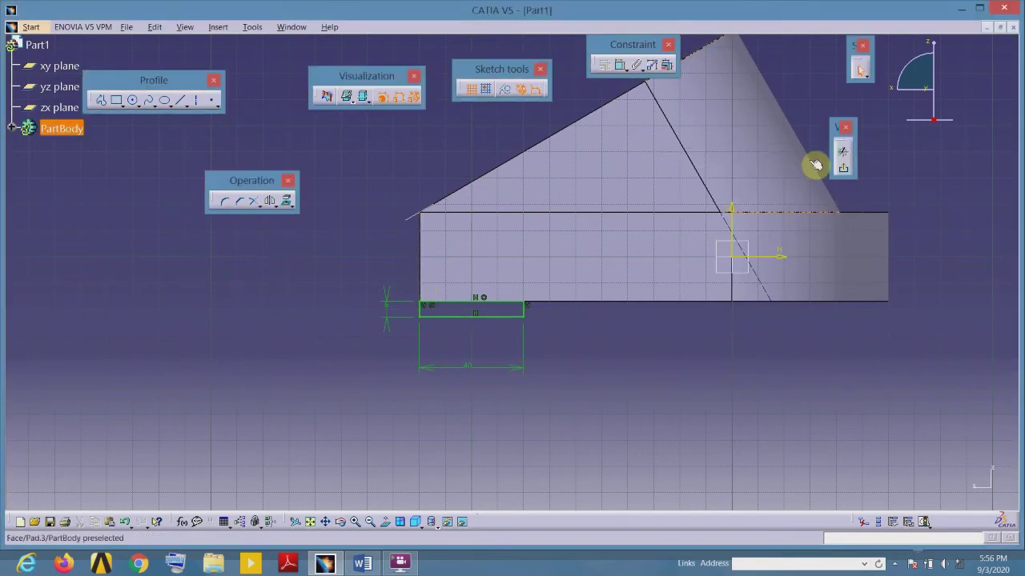
pyautogui.click(842, 166)
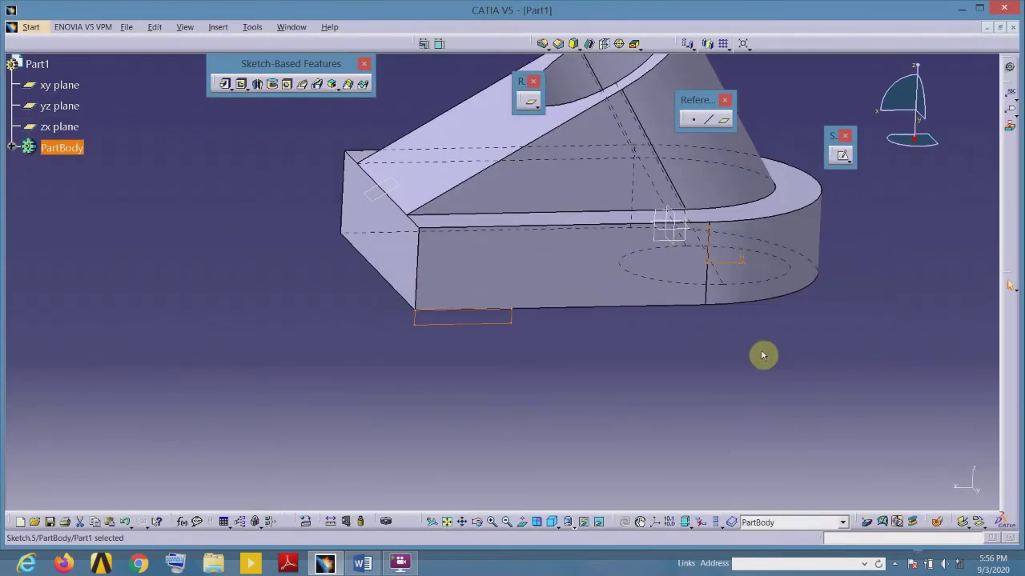
pyautogui.click(224, 84)
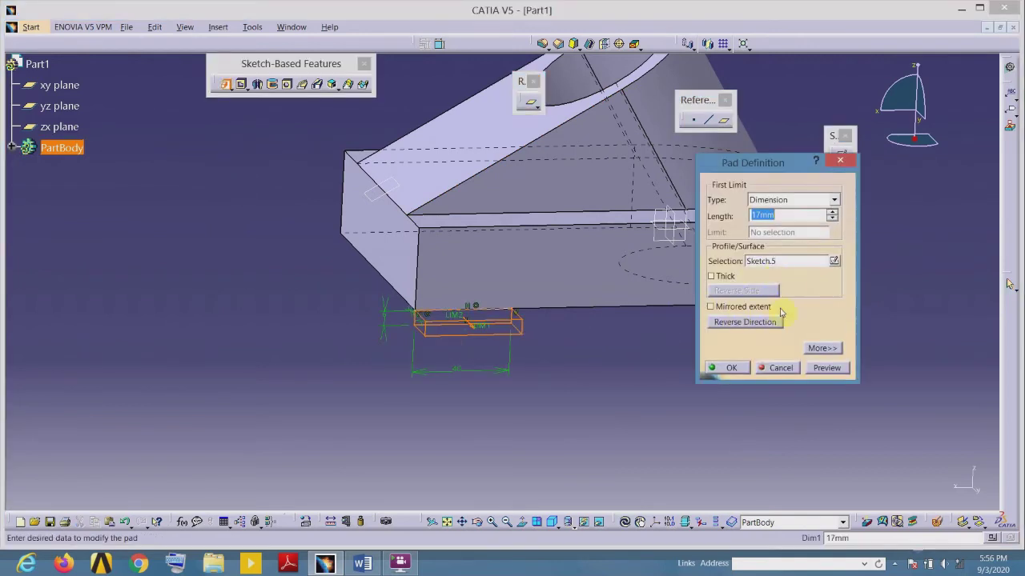
pyautogui.click(769, 322)
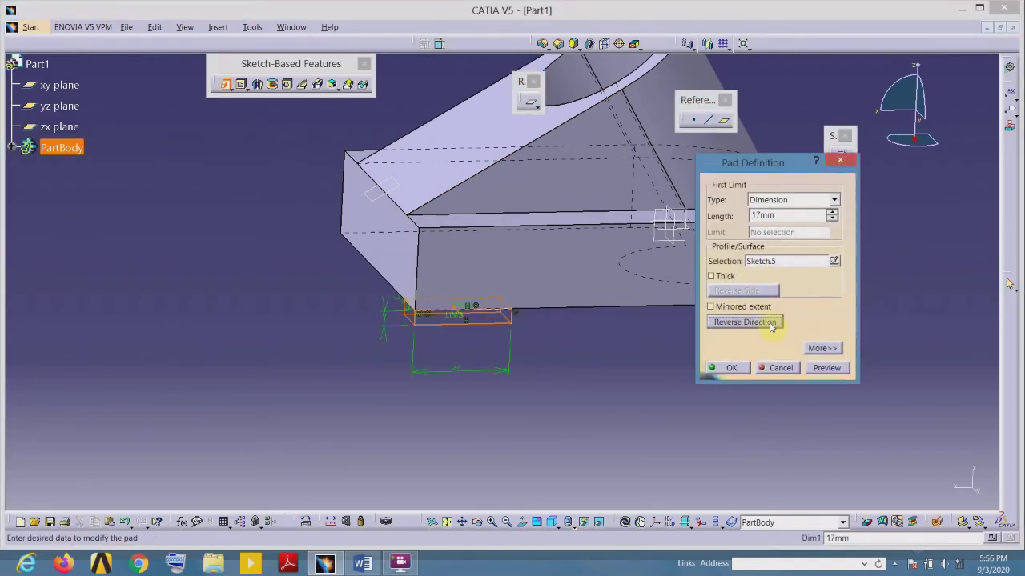
pyautogui.click(834, 201)
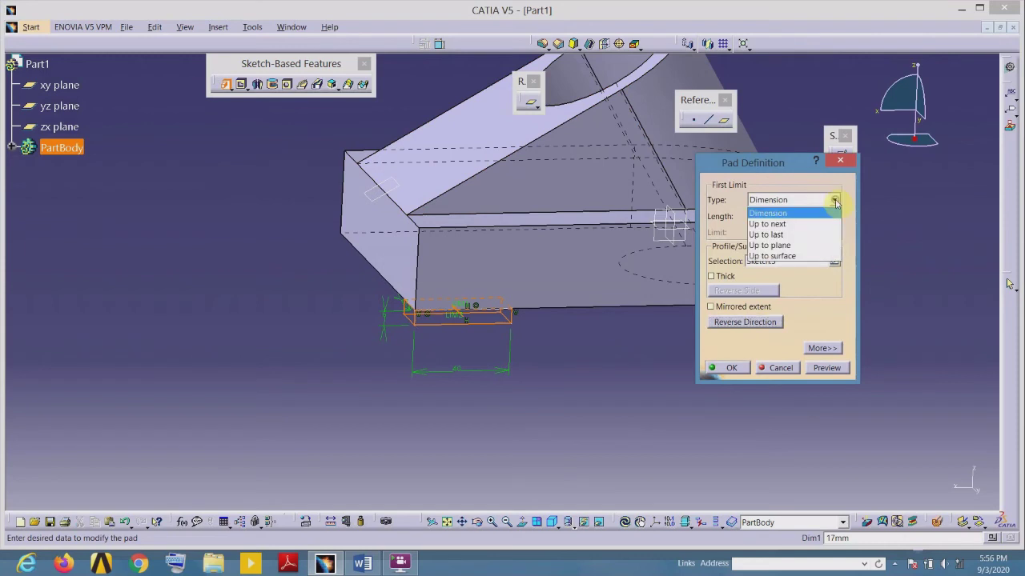
pyautogui.click(805, 256)
pyautogui.moveTo(297, 279); pyautogui.dragTo(351, 350, button='middle')
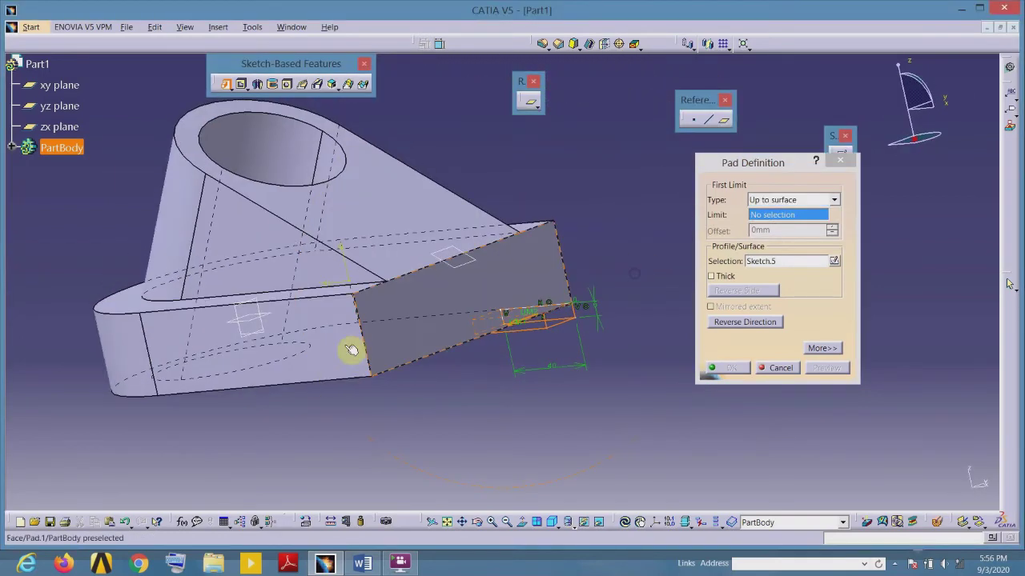
pyautogui.click(326, 346)
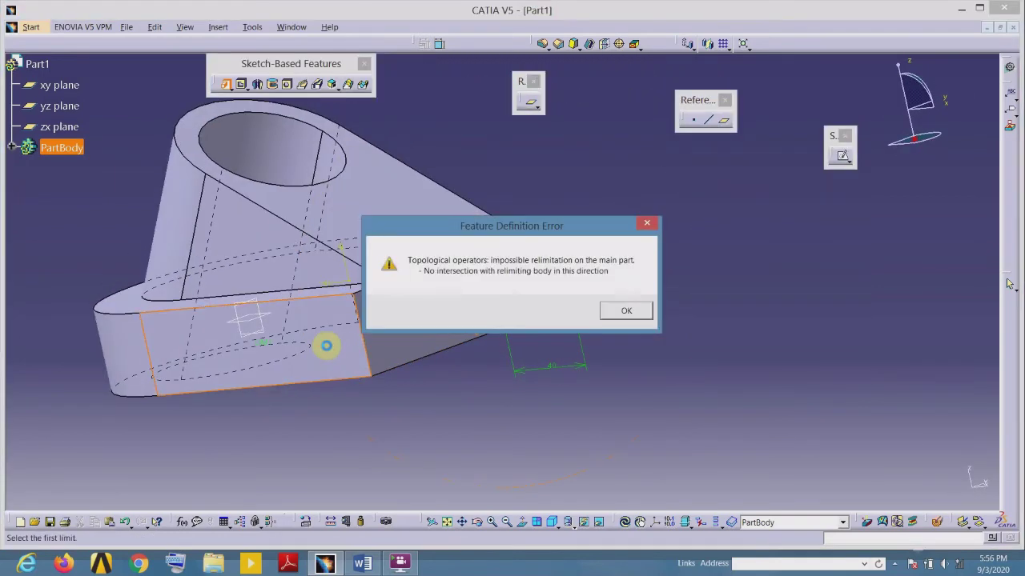
pyautogui.click(626, 311)
pyautogui.moveTo(625, 231); pyautogui.dragTo(371, 378, button='middle')
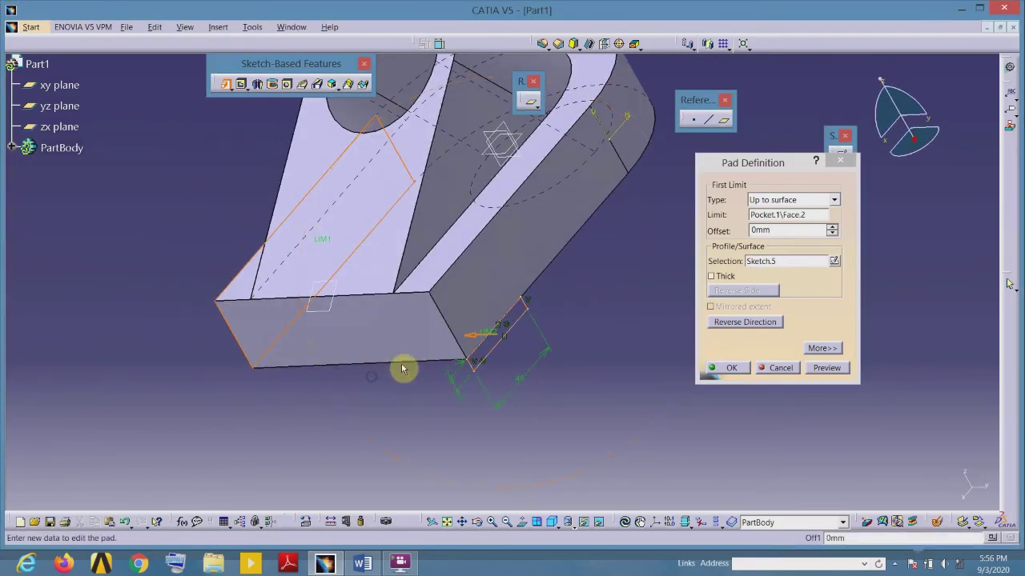
pyautogui.click(362, 564)
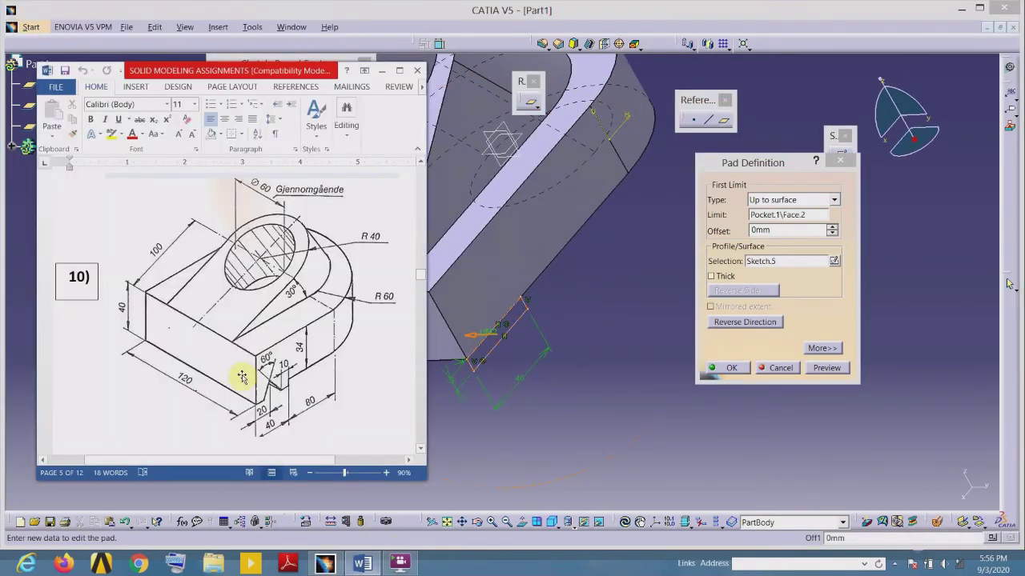
pyautogui.click(325, 563)
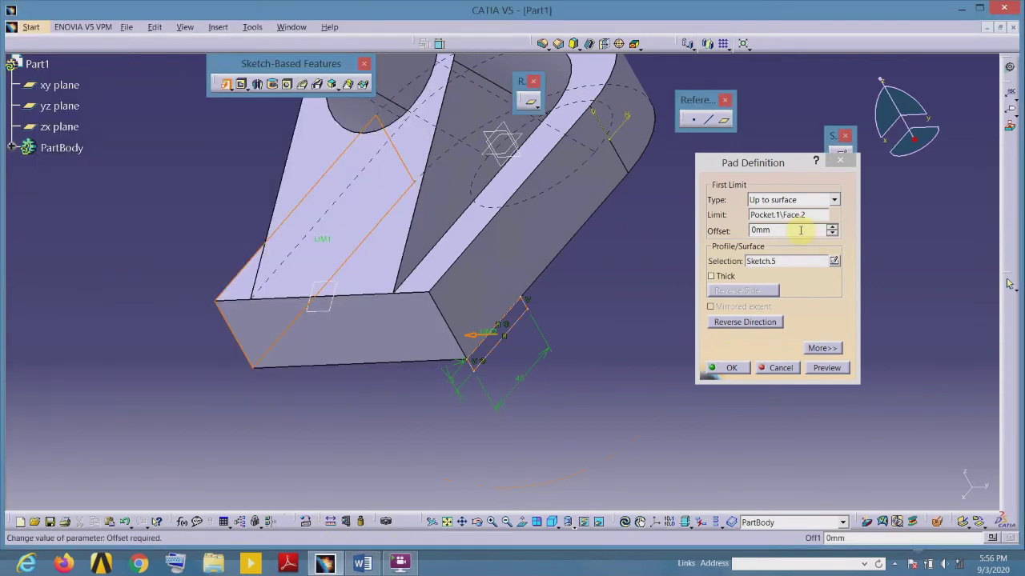
pyautogui.doubleClick(799, 231)
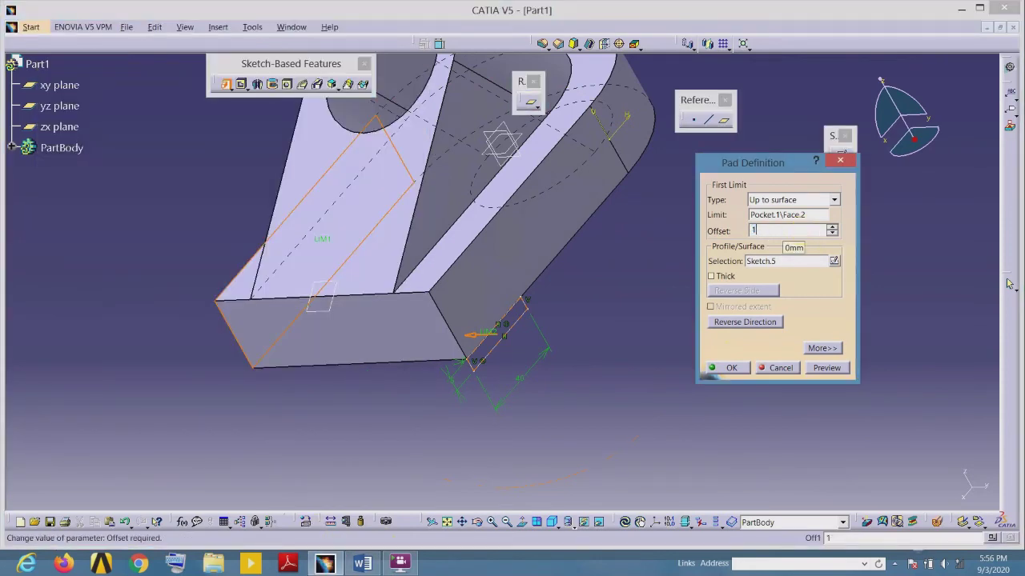
pyautogui.write('120')
pyautogui.press('Return')
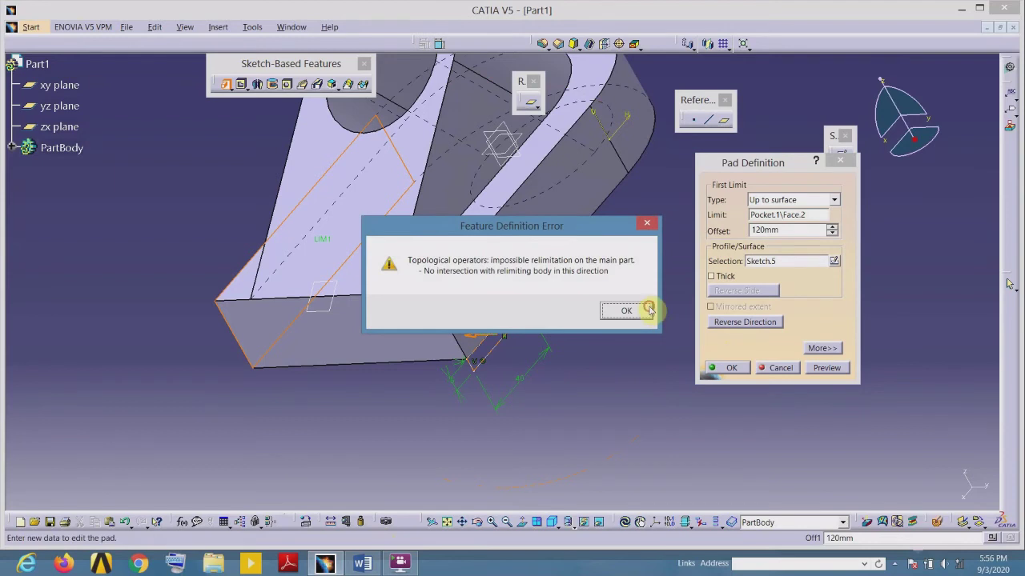
pyautogui.click(650, 308)
pyautogui.click(781, 368)
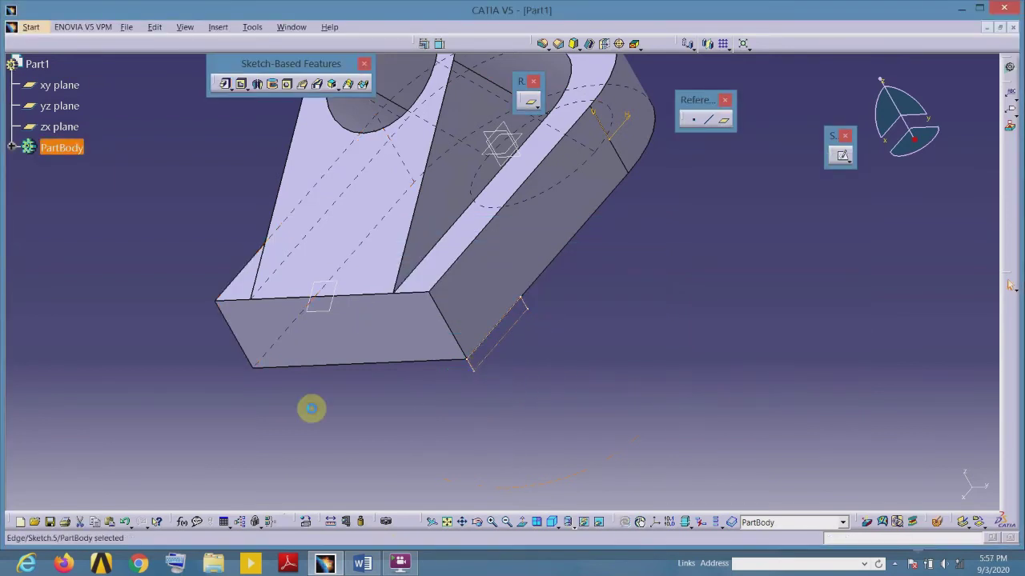
# - Pad the rectangle sketch with reversed direction across the base's full 120 mm width
pyautogui.click(16, 149)
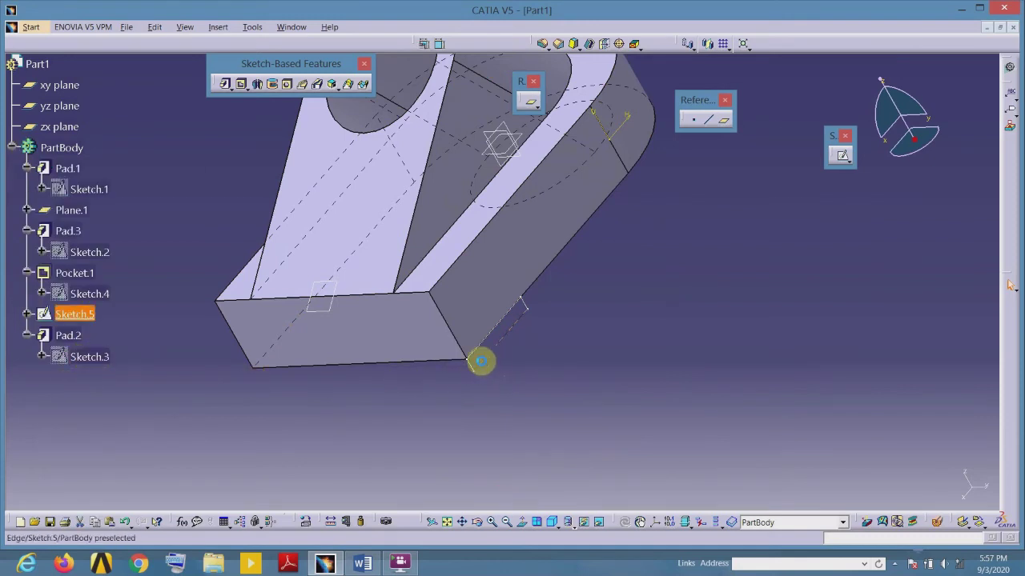
pyautogui.doubleClick(480, 362)
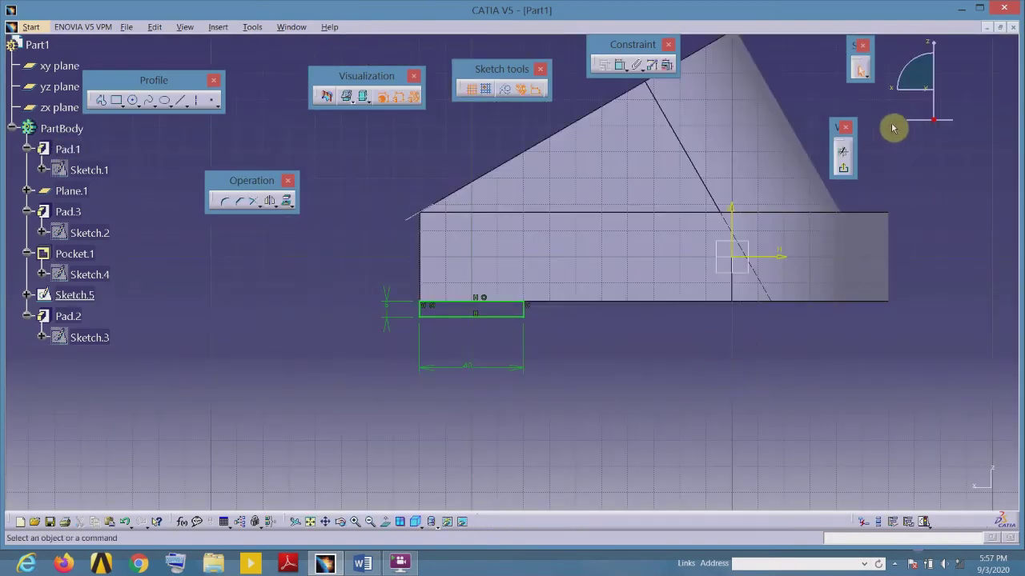
pyautogui.click(842, 167)
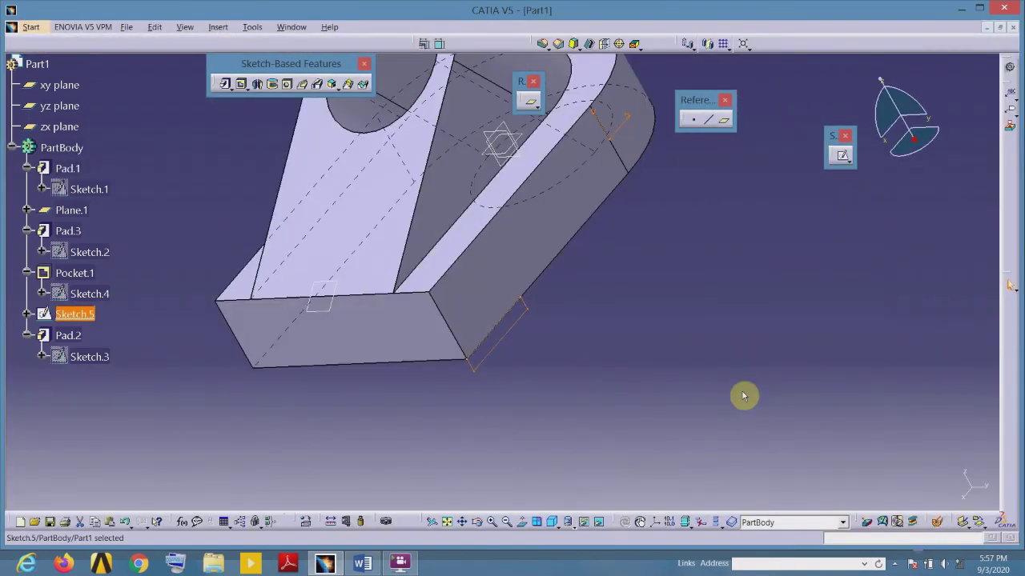
pyautogui.click(225, 84)
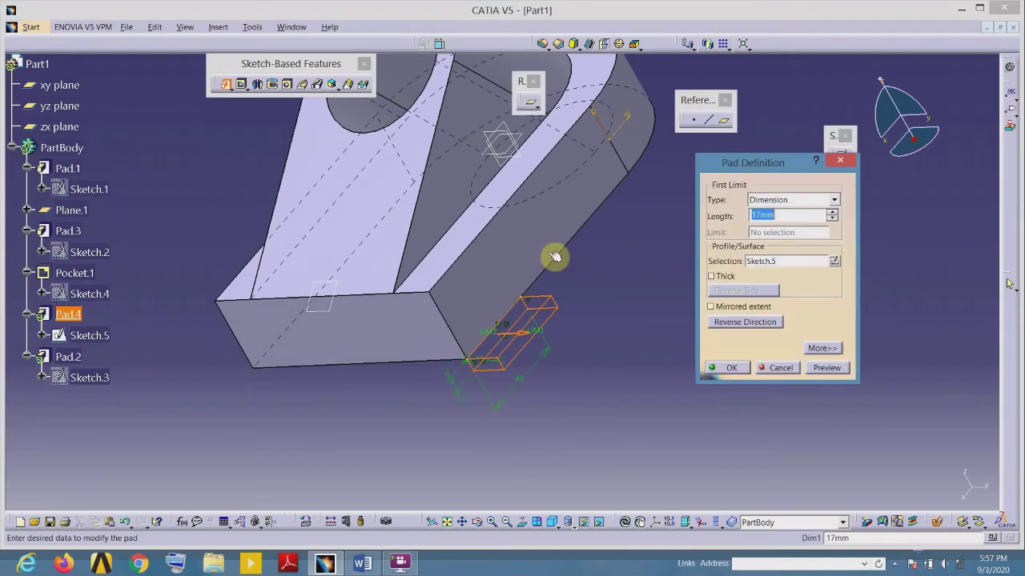
pyautogui.click(728, 323)
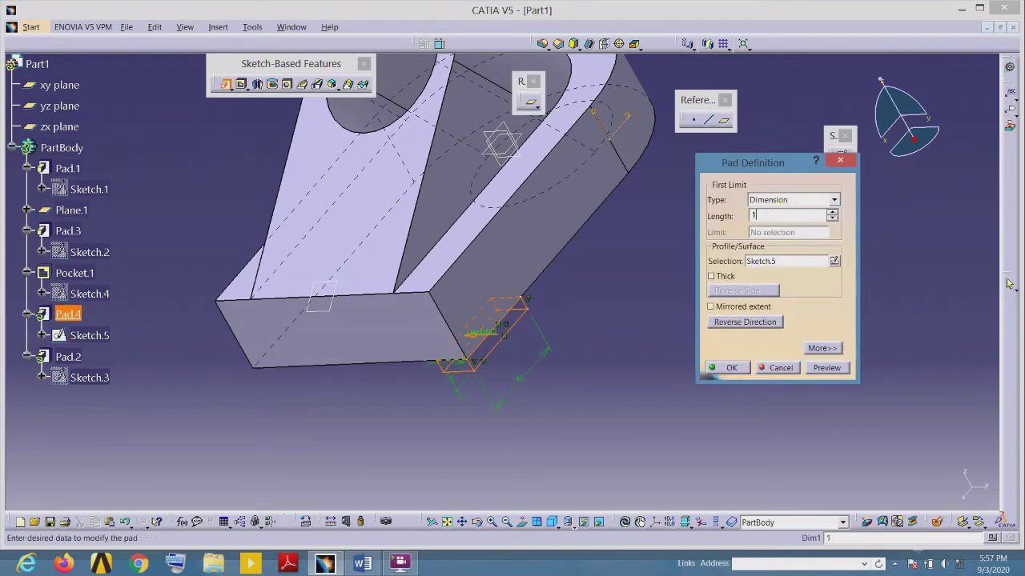
pyautogui.press('Return')
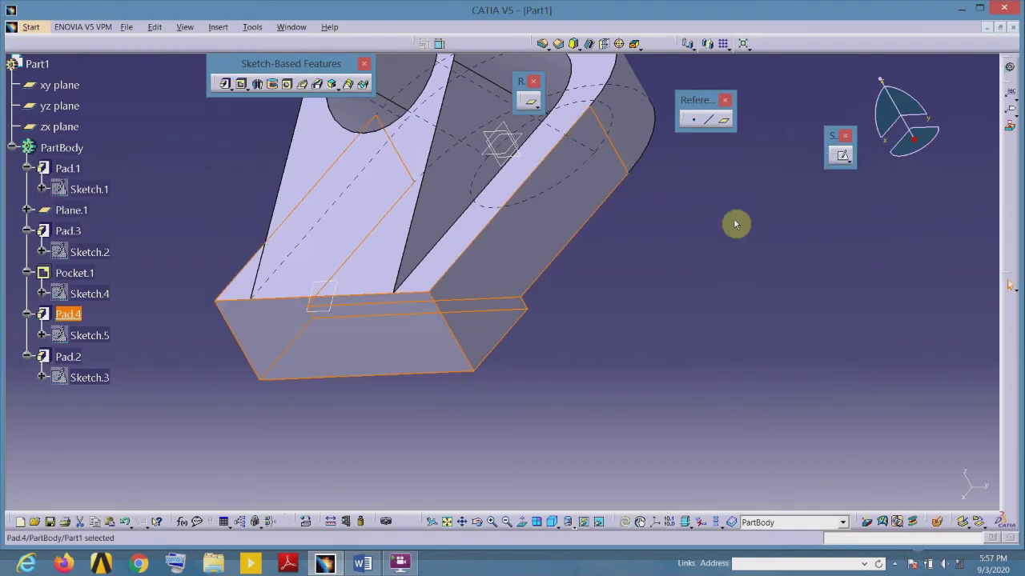
# - Consult the drawing's 60° notch, and sketch a closed triangle on the base's flat side face, apex up below the foot, with a side about 32 mm long
pyautogui.moveTo(677, 280); pyautogui.dragTo(652, 306, button='middle')
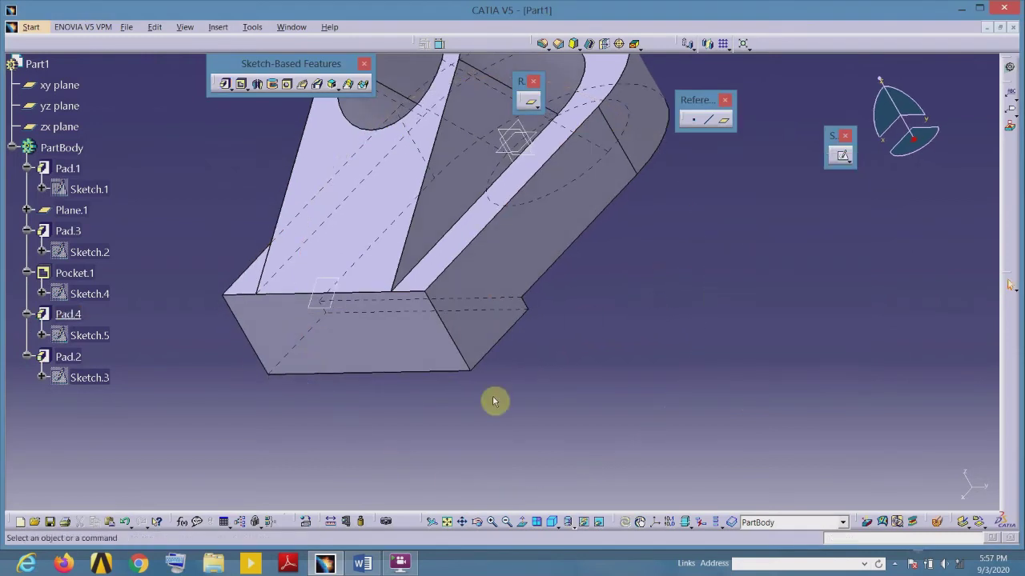
pyautogui.click(326, 564)
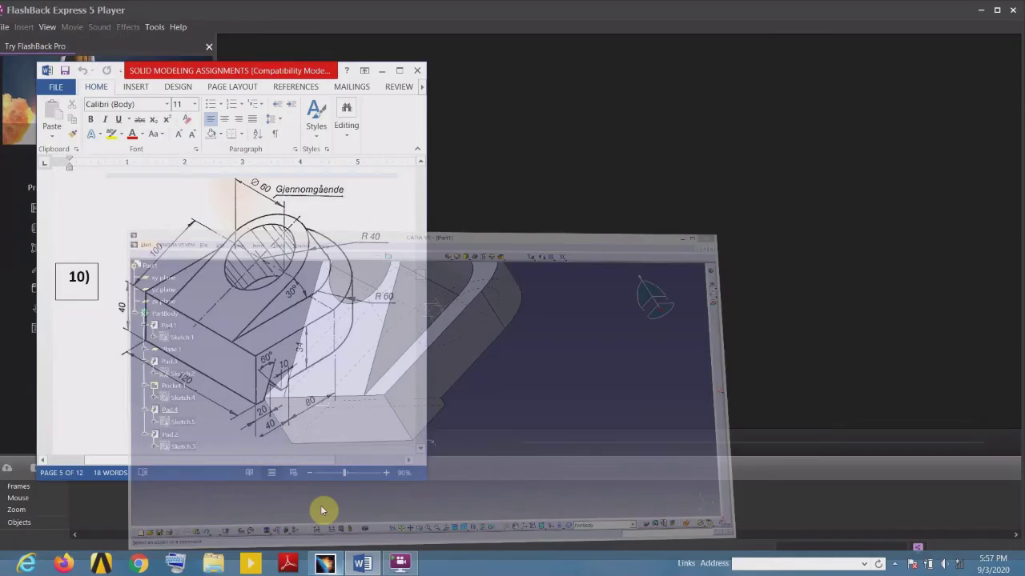
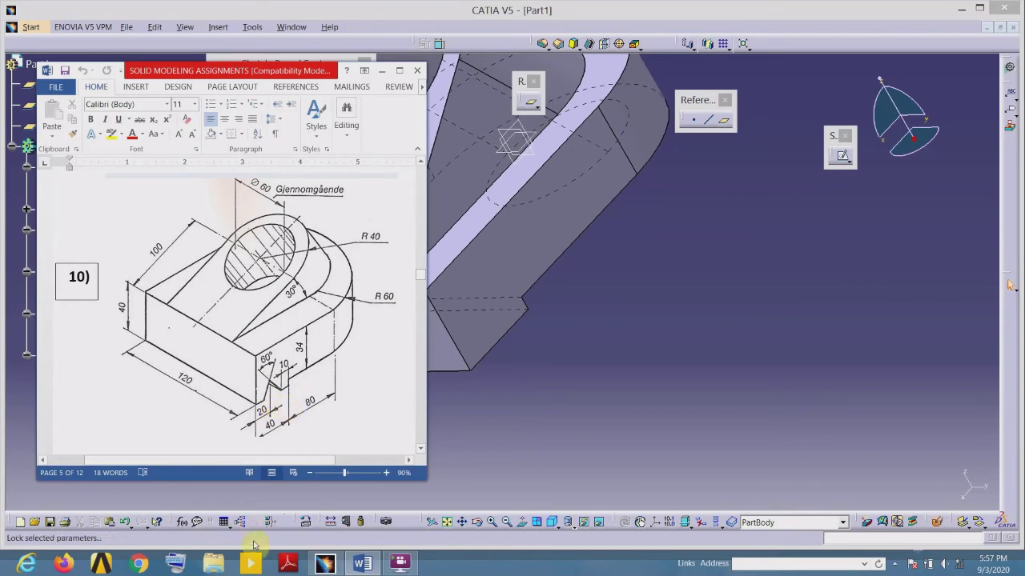
pyautogui.click(363, 564)
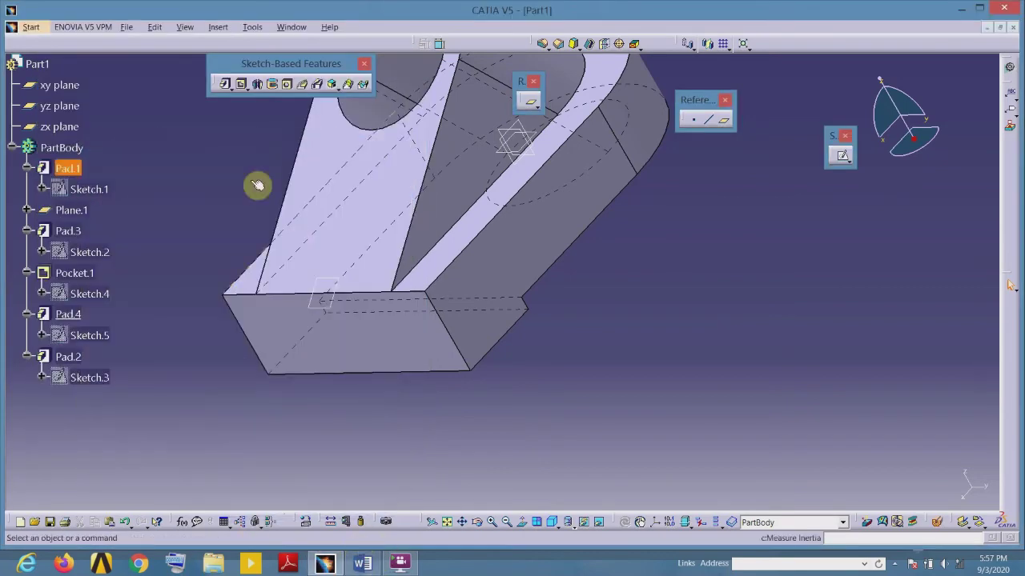
pyautogui.click(483, 327)
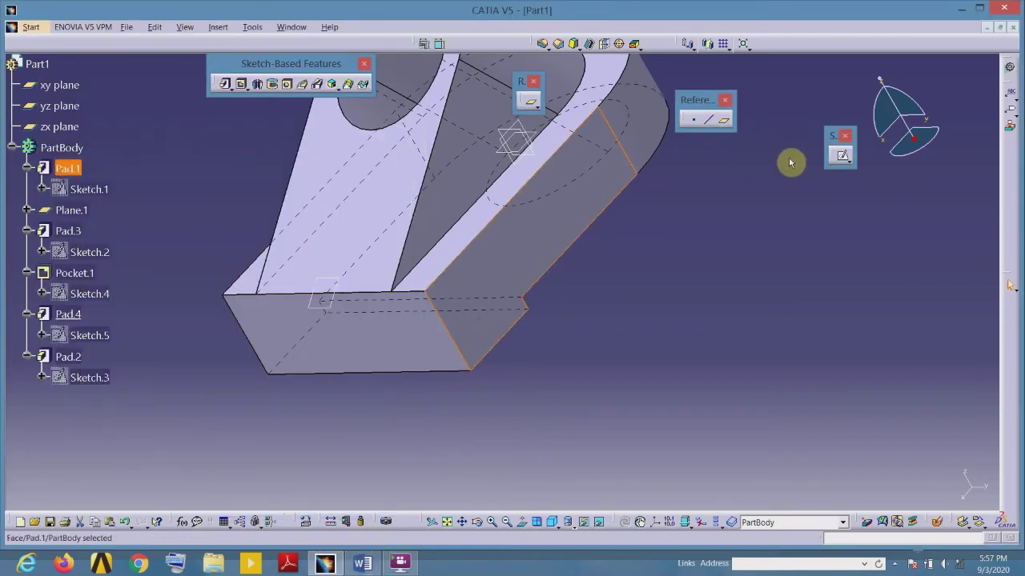
pyautogui.click(841, 155)
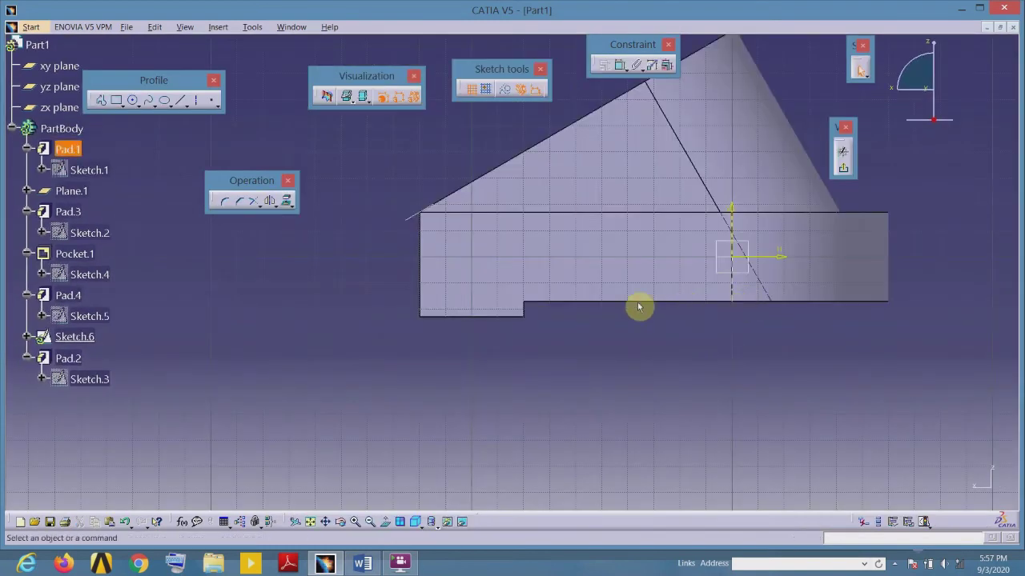
pyautogui.click(101, 100)
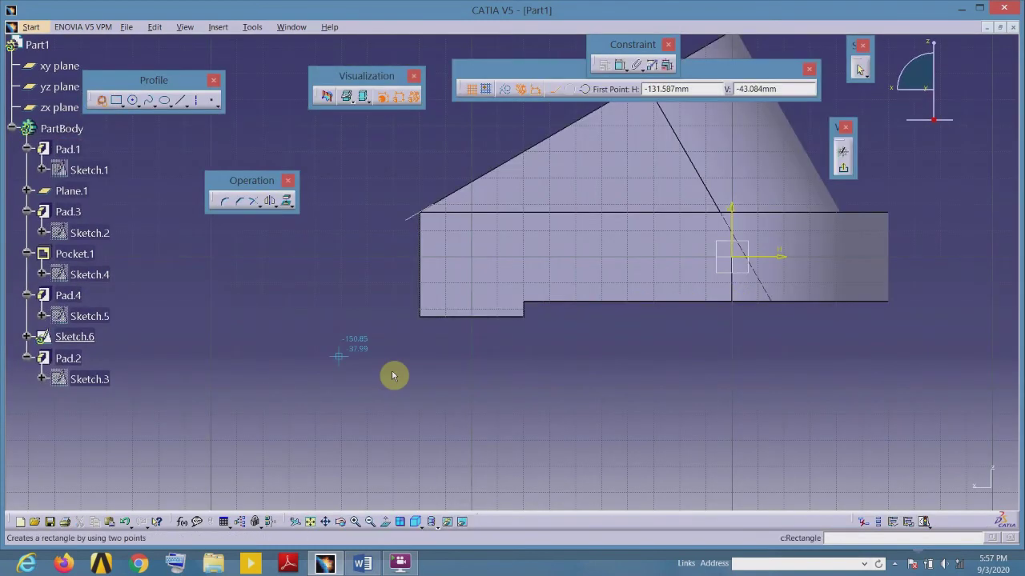
pyautogui.click(377, 413)
pyautogui.click(464, 413)
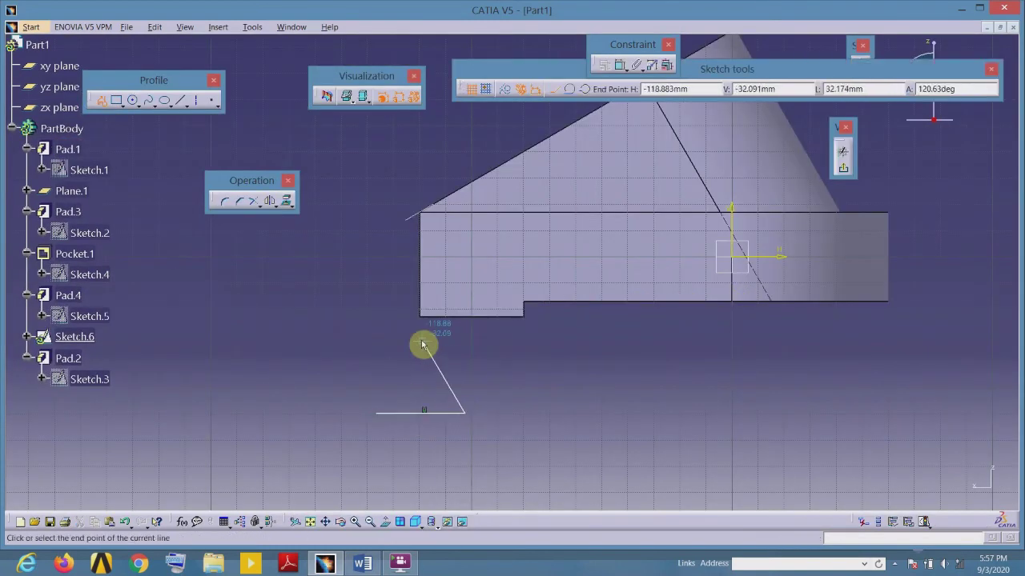
pyautogui.click(423, 344)
pyautogui.click(380, 416)
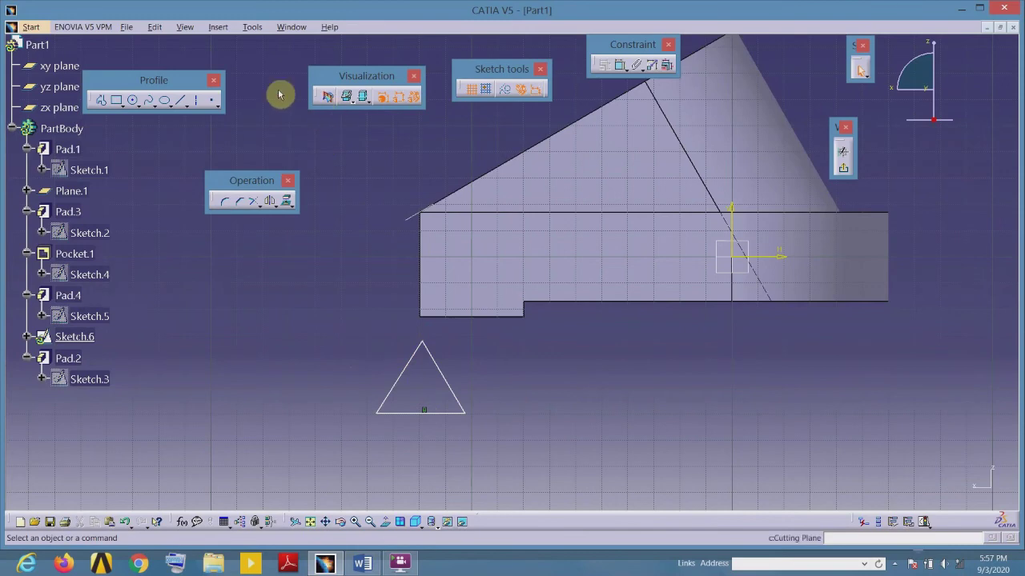
# - Dimension the angle between the triangle's two sloping sides at the apex as 60°
pyautogui.click(620, 65)
pyautogui.click(408, 375)
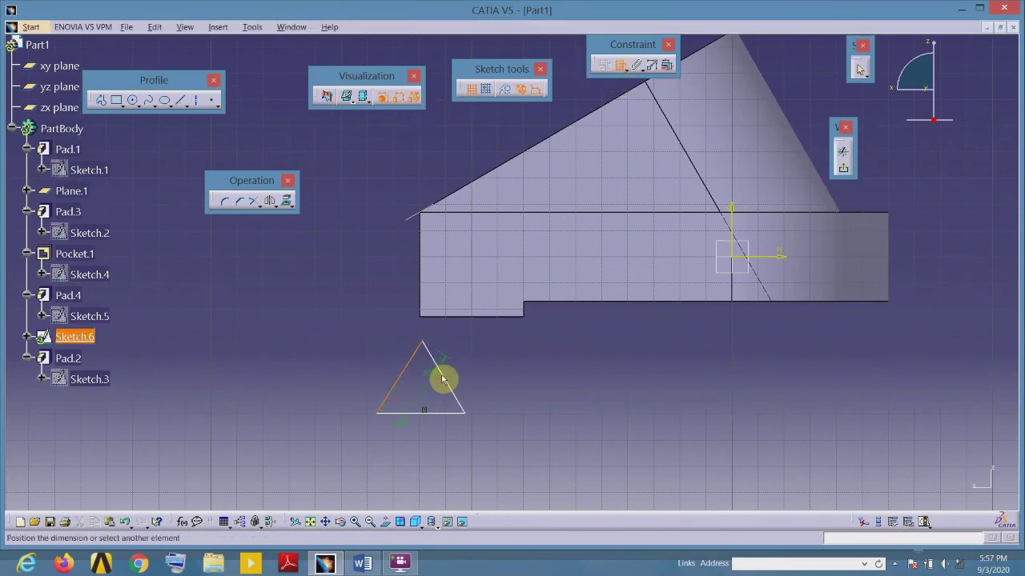
pyautogui.click(450, 381)
pyautogui.click(427, 309)
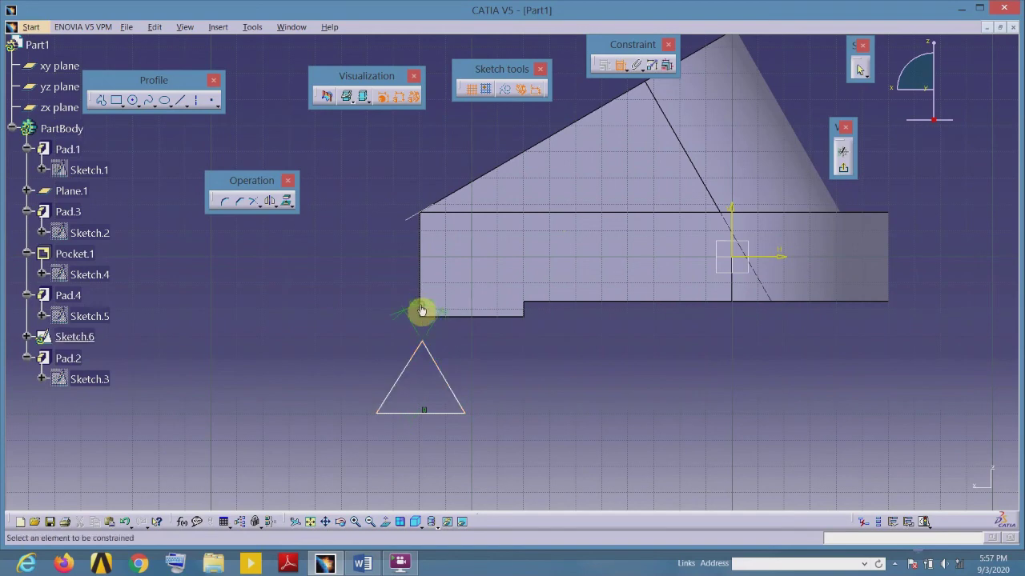
pyautogui.doubleClick(413, 305)
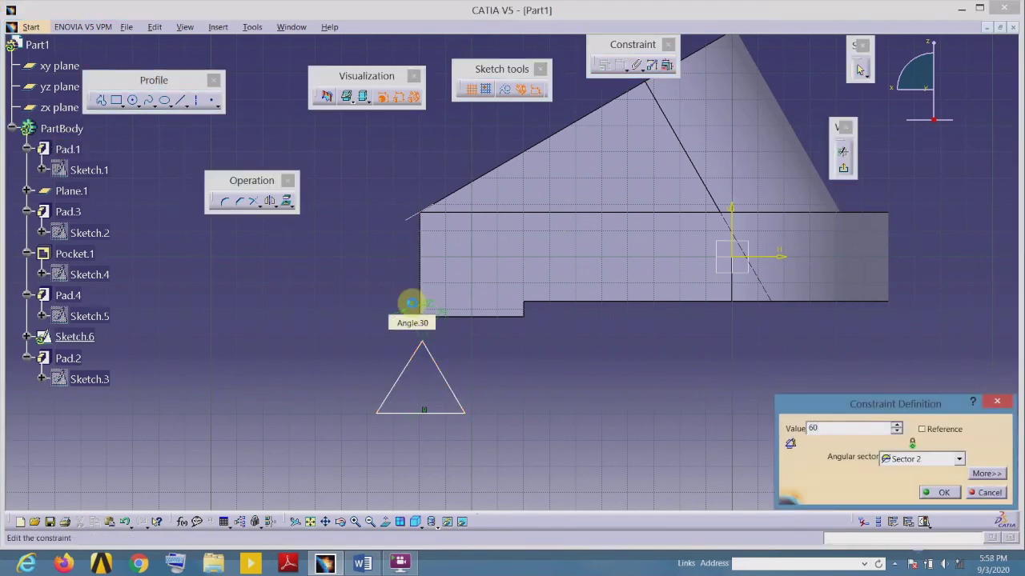
pyautogui.write('60')
pyautogui.press('Return')
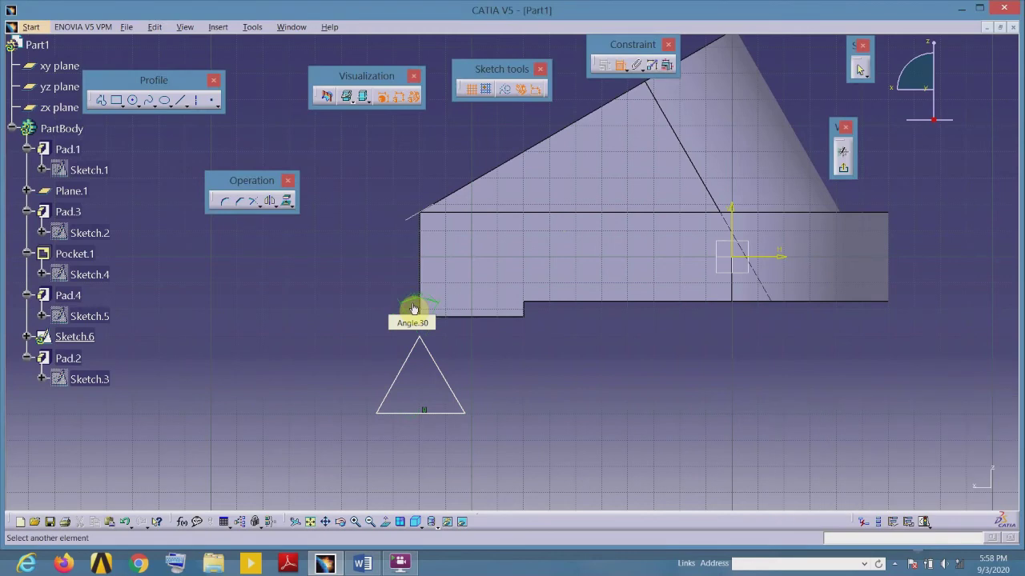
# - Make the triangle's horizontal side coincident with the foot's lower edge
pyautogui.click(455, 418)
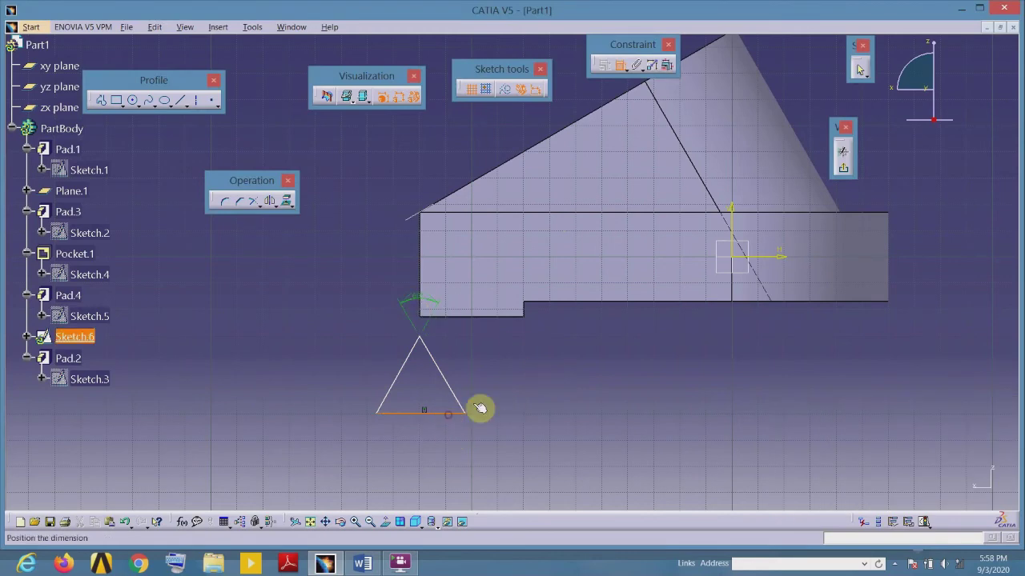
pyautogui.press('Escape')
pyautogui.click(483, 316)
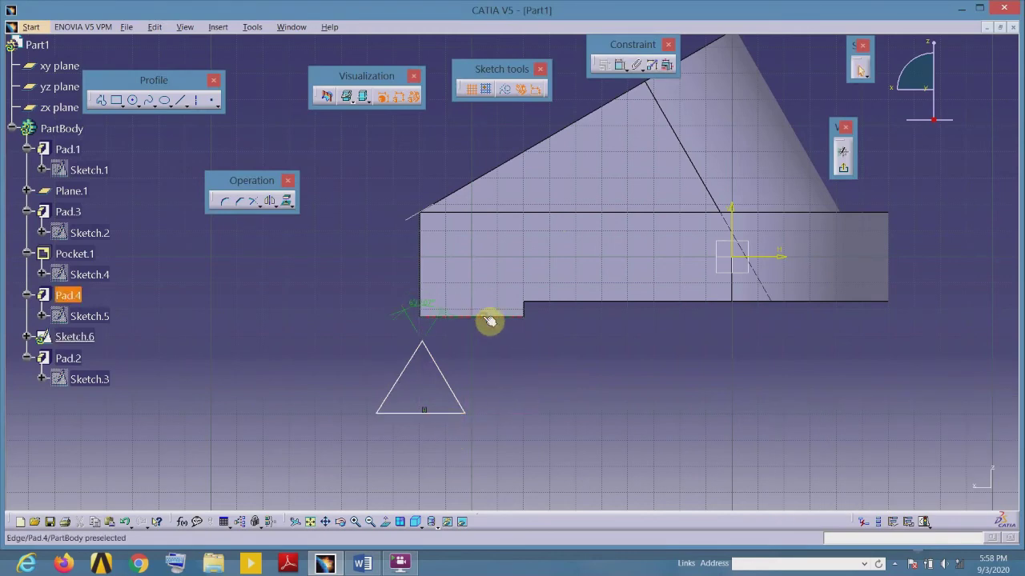
pyautogui.keyDown('ctrl'); pyautogui.click(433, 414); pyautogui.keyUp('ctrl')
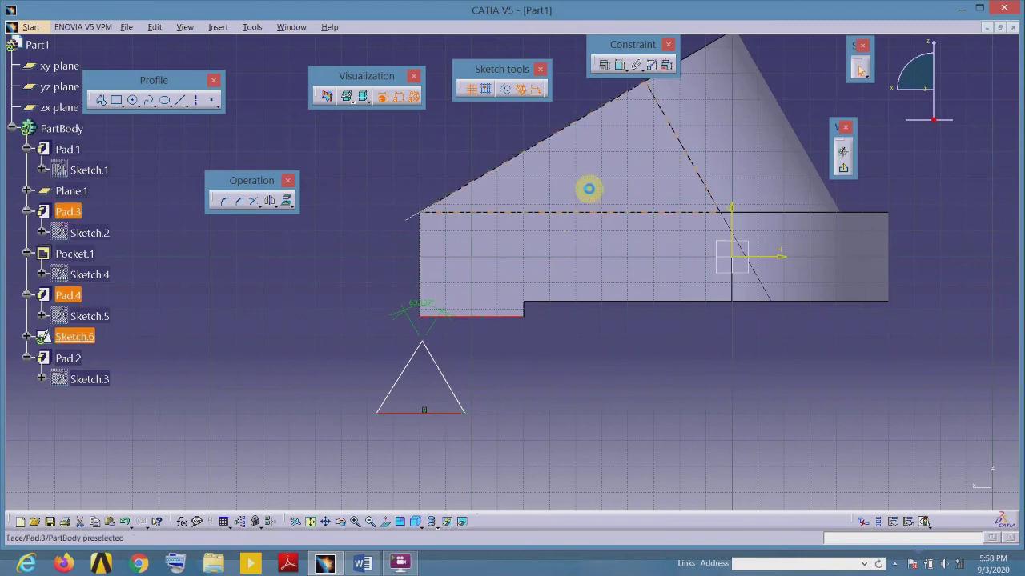
pyautogui.click(605, 65)
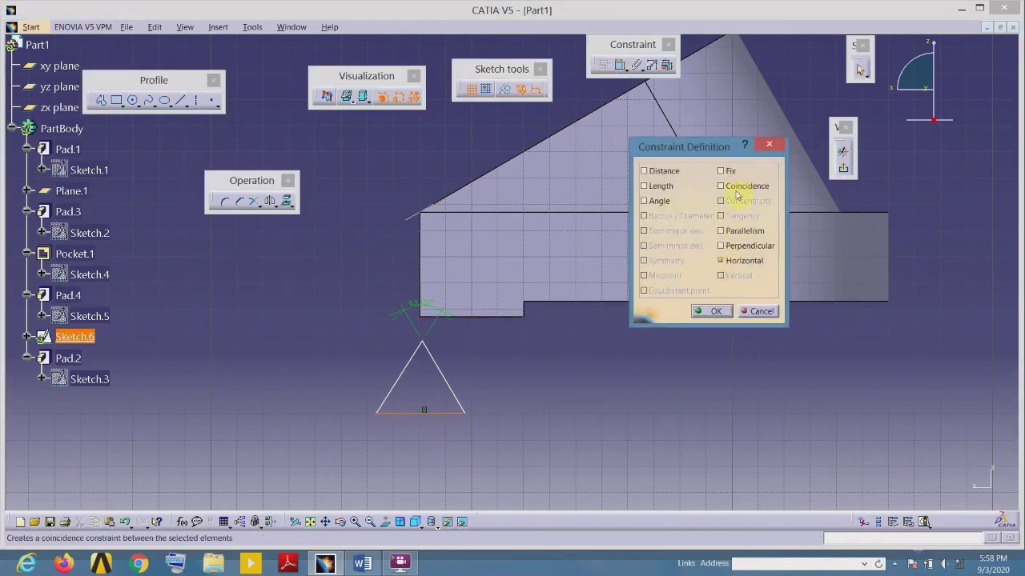
pyautogui.click(735, 186)
pyautogui.click(715, 312)
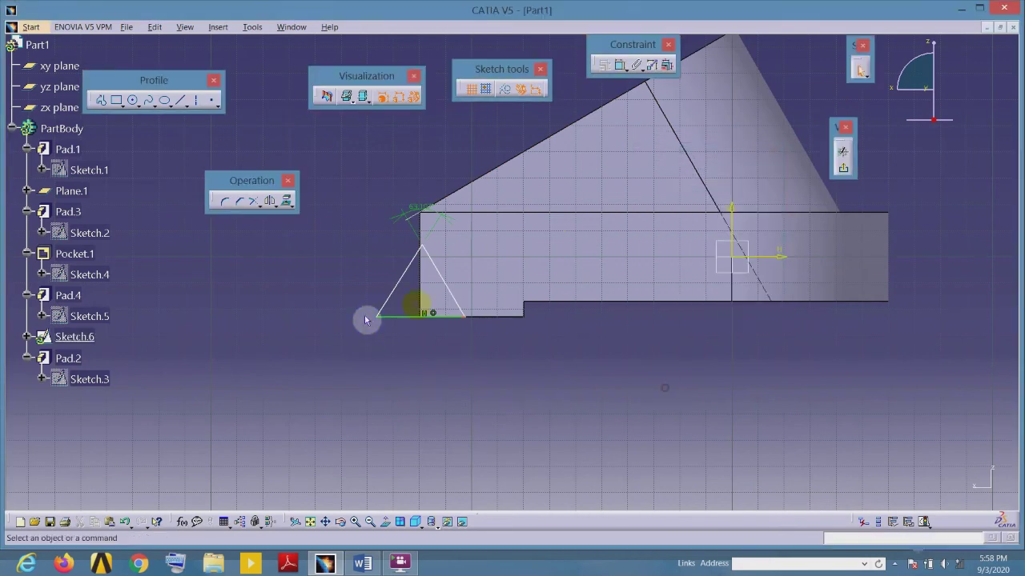
# - Move the triangle within the foot's width and dimension its inner base corner 10 mm from the foot's inner end
pyautogui.moveTo(460, 320); pyautogui.dragTo(514, 323)
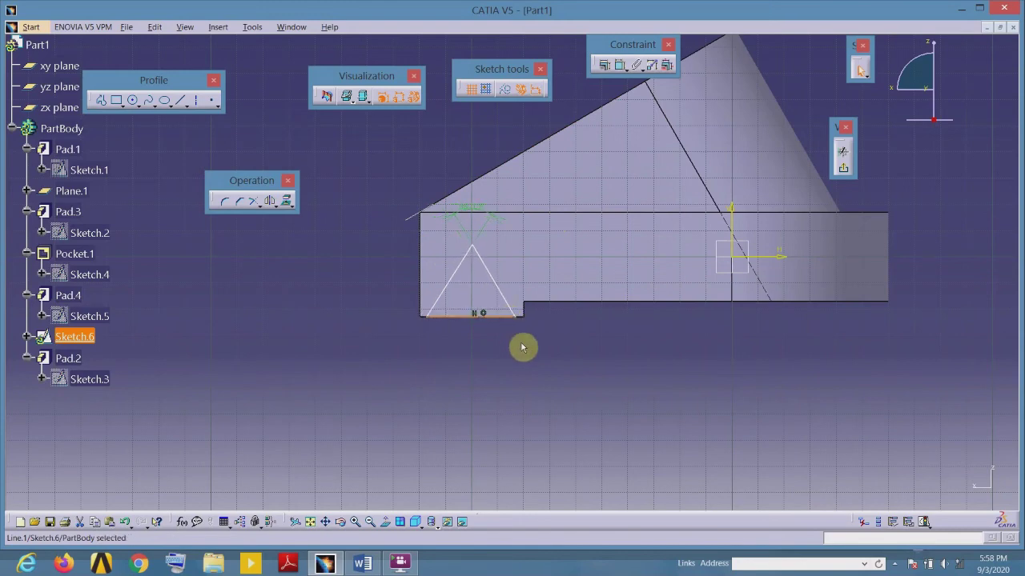
pyautogui.moveTo(520, 344)
pyautogui.mouseDown(button='middle')
pyautogui.moveTo(569, 268)
pyautogui.moveTo(579, 393)
pyautogui.mouseUp(button='middle')
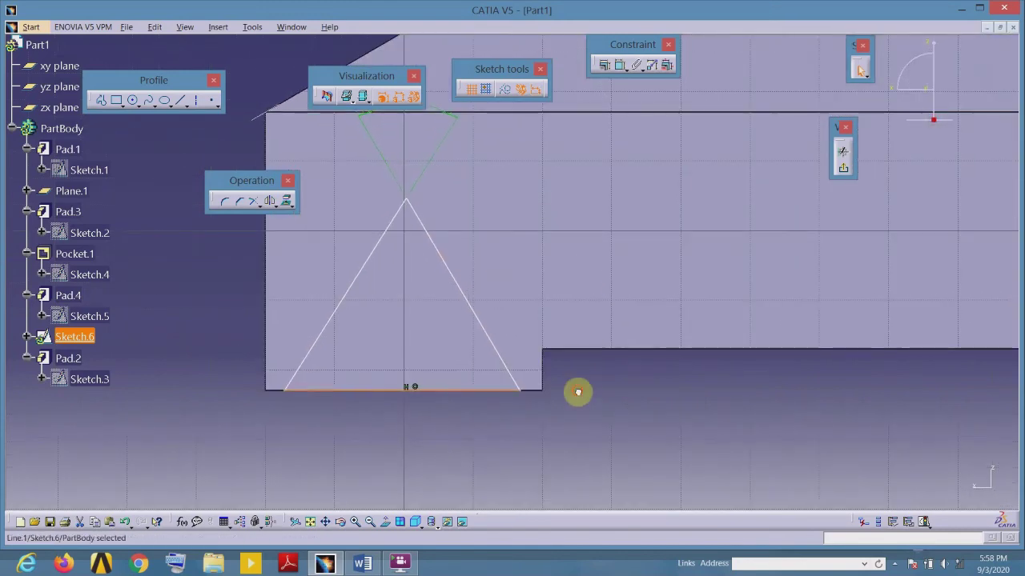
pyautogui.click(578, 393)
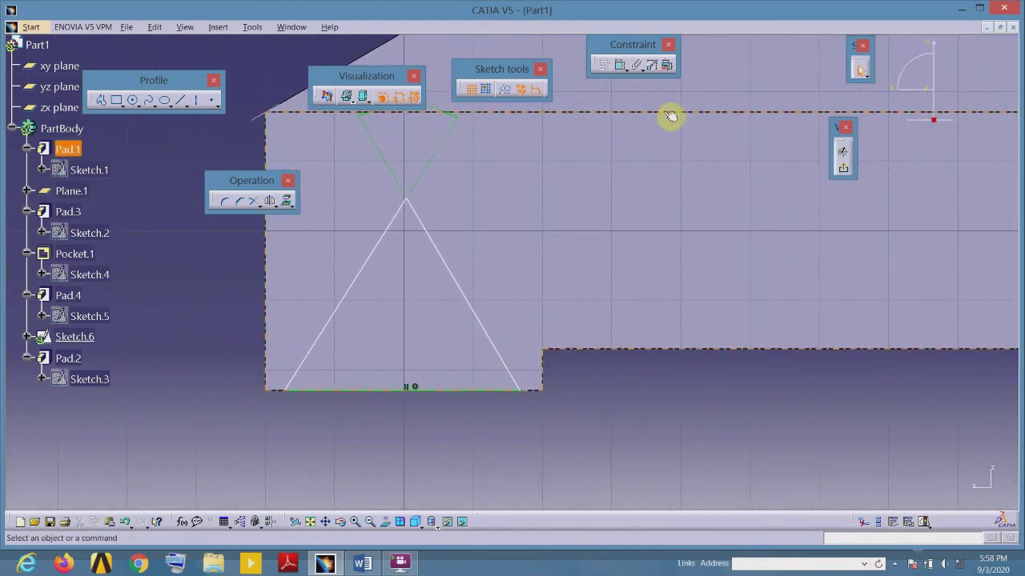
pyautogui.click(525, 393)
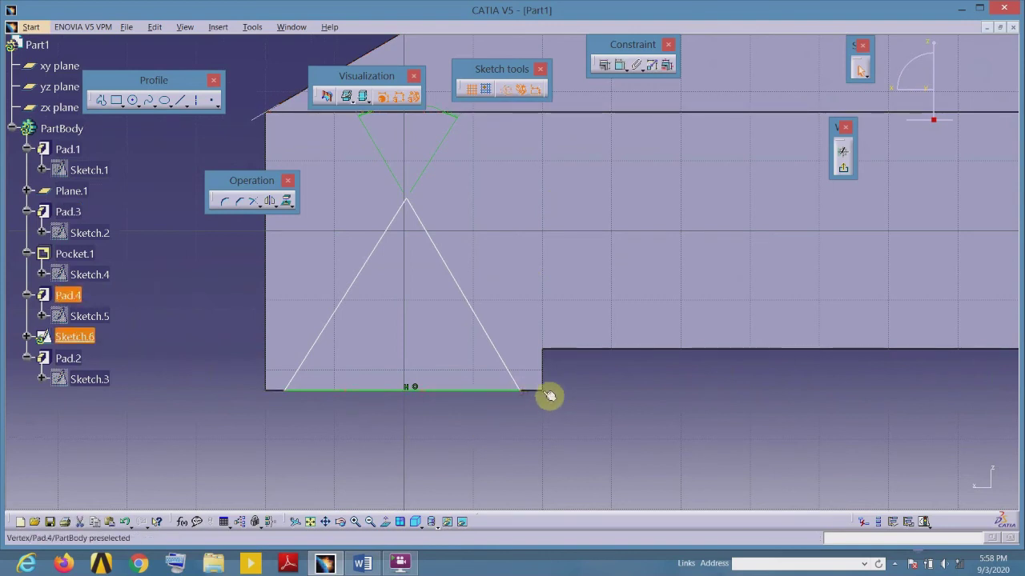
pyautogui.click(620, 64)
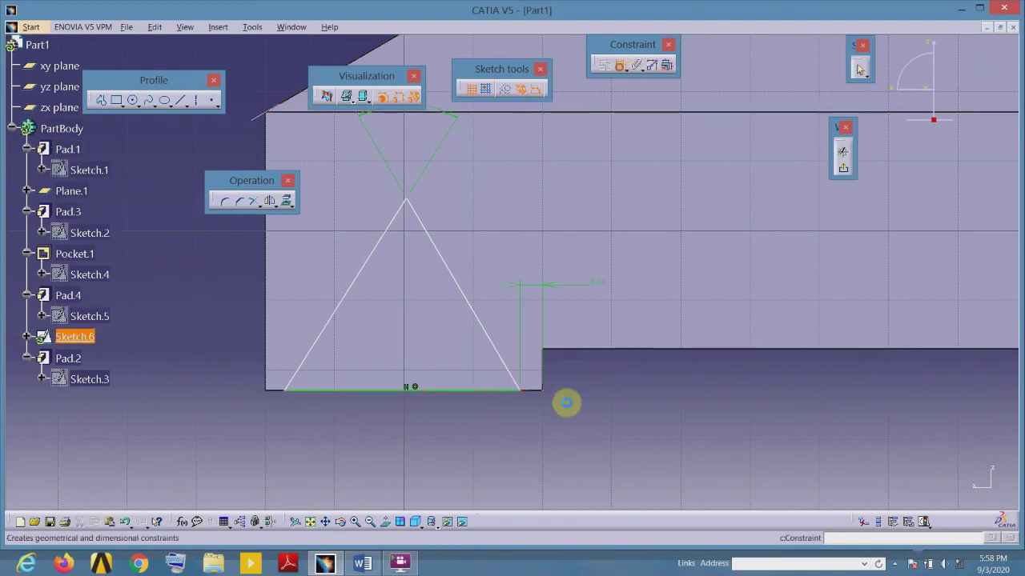
pyautogui.click(535, 432)
pyautogui.doubleClick(535, 432)
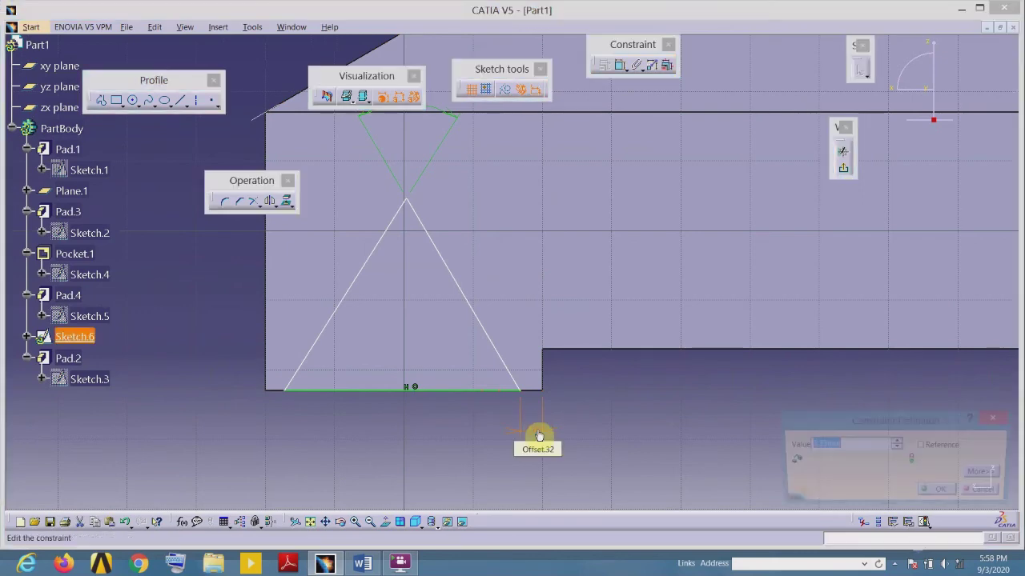
pyautogui.press('Return')
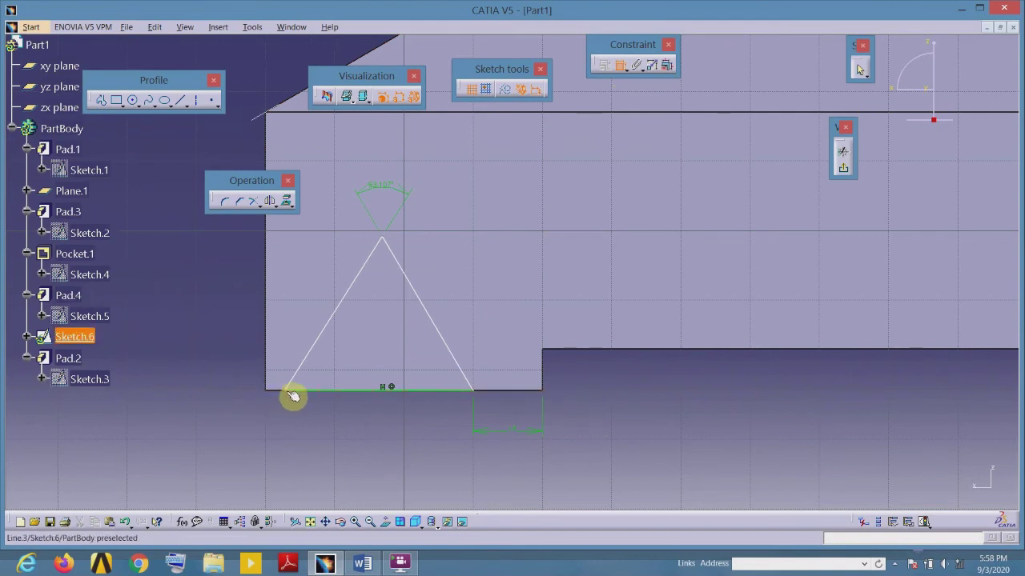
# - Dimension the triangle's outer base corner 10 mm from the base's flat end
pyautogui.click(287, 392)
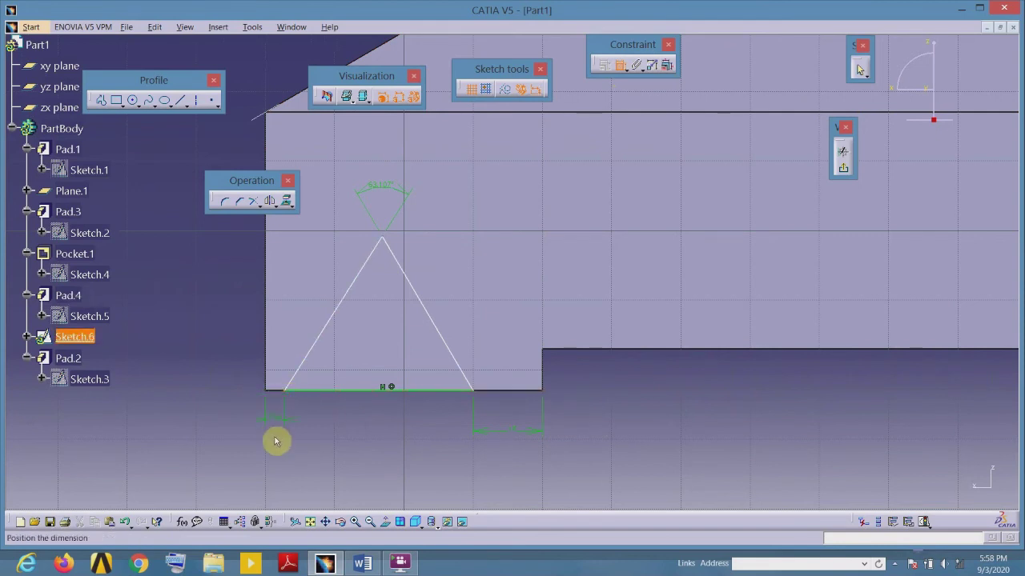
pyautogui.doubleClick(278, 436)
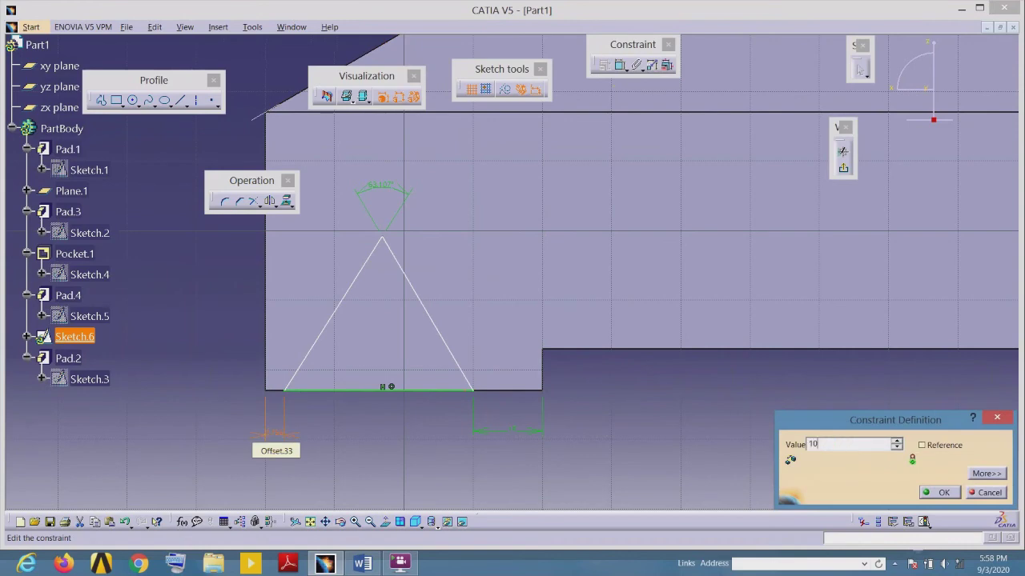
pyautogui.write('10')
pyautogui.press('Return')
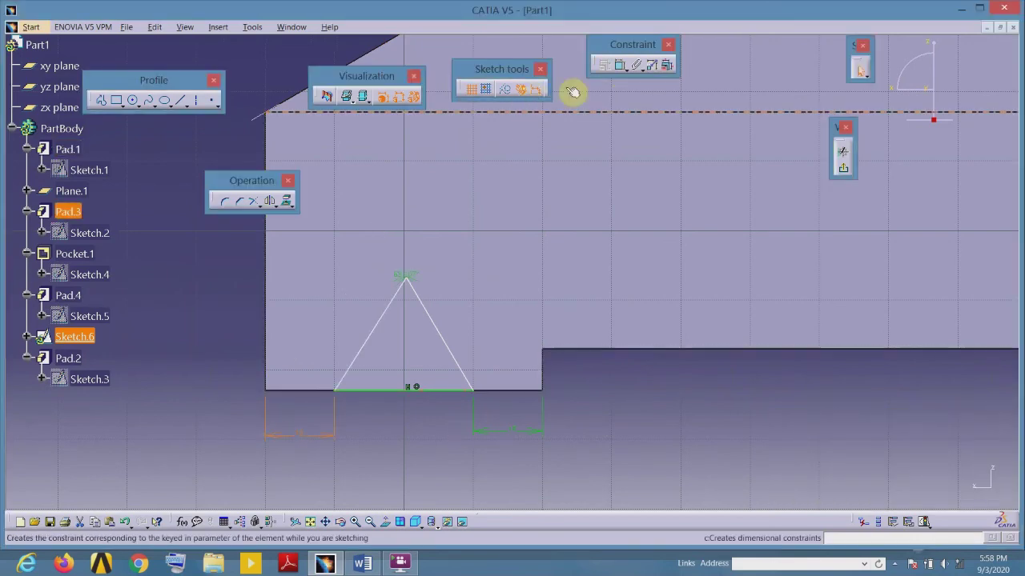
pyautogui.click(618, 66)
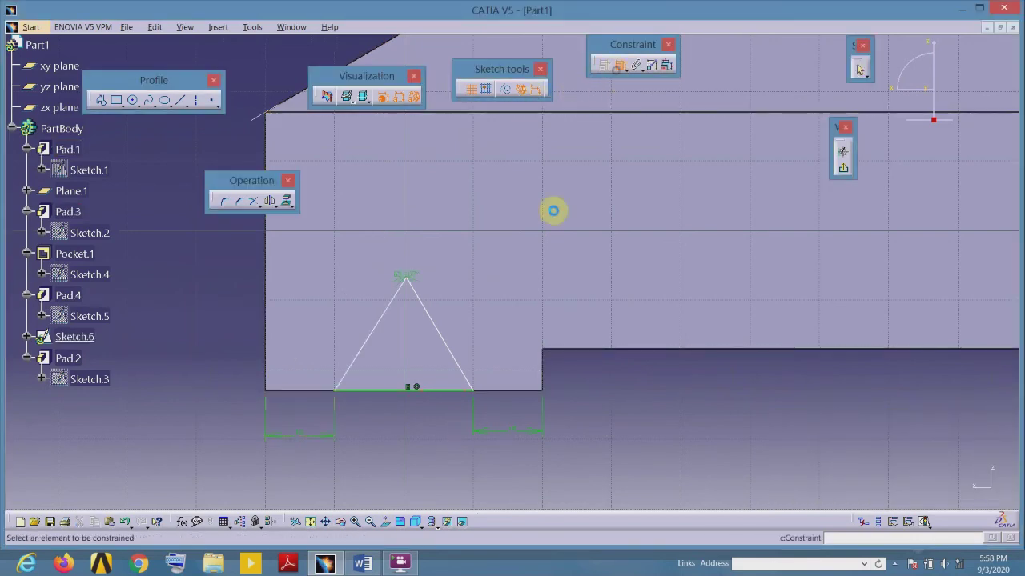
pyautogui.click(268, 380)
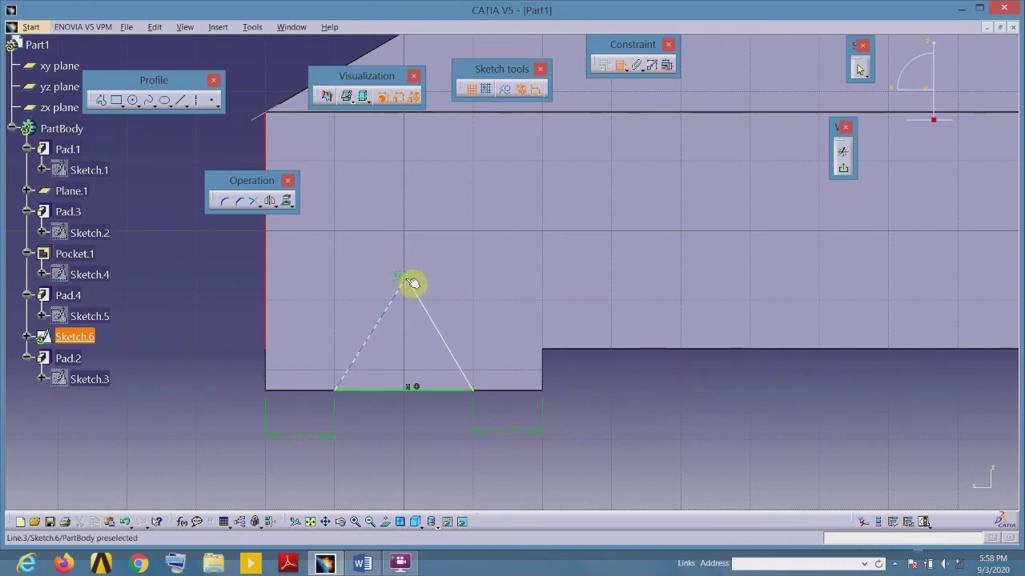
pyautogui.click(410, 283)
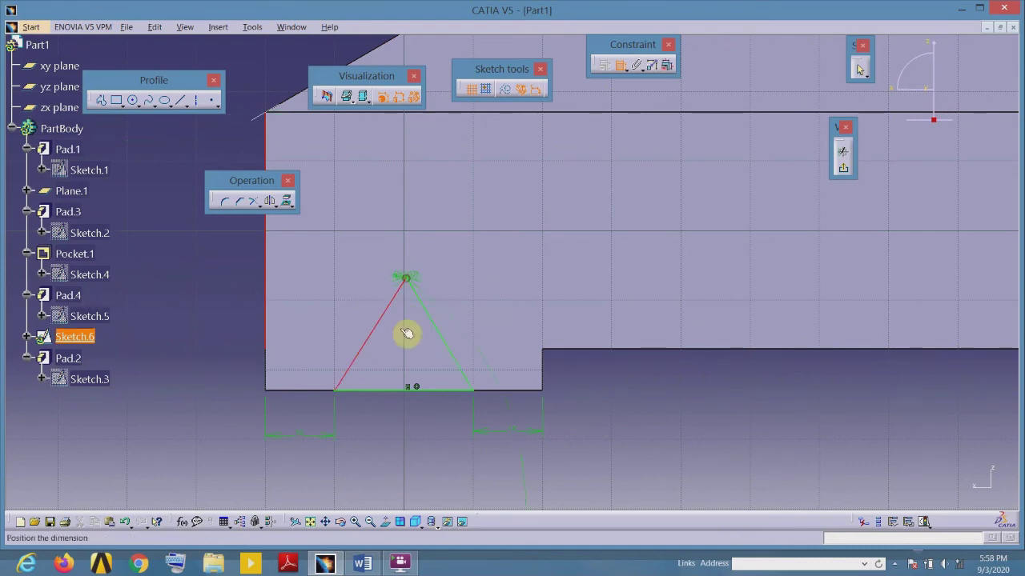
pyautogui.rightClick(167, 397)
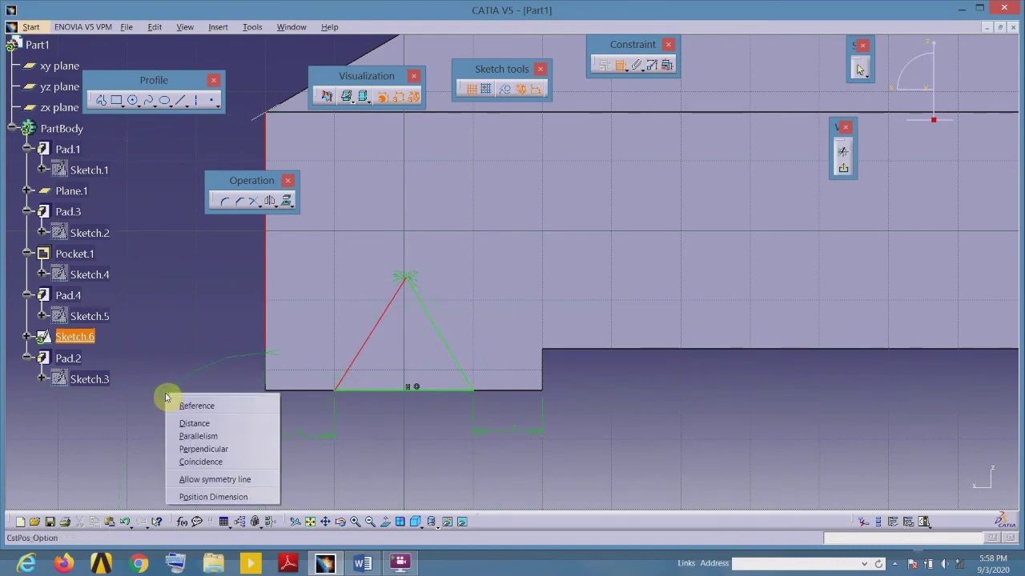
pyautogui.click(195, 435)
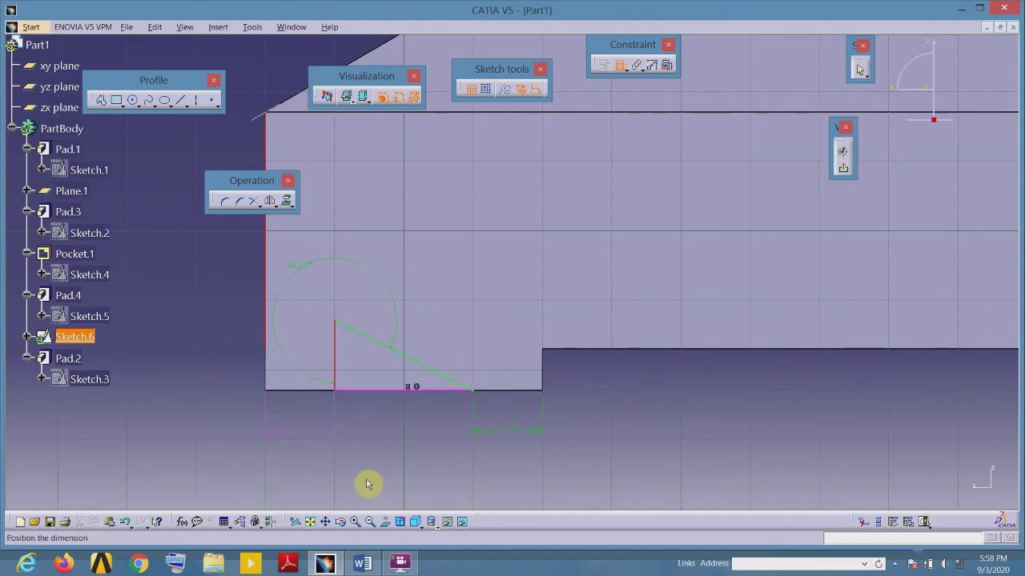
pyautogui.press('Escape')
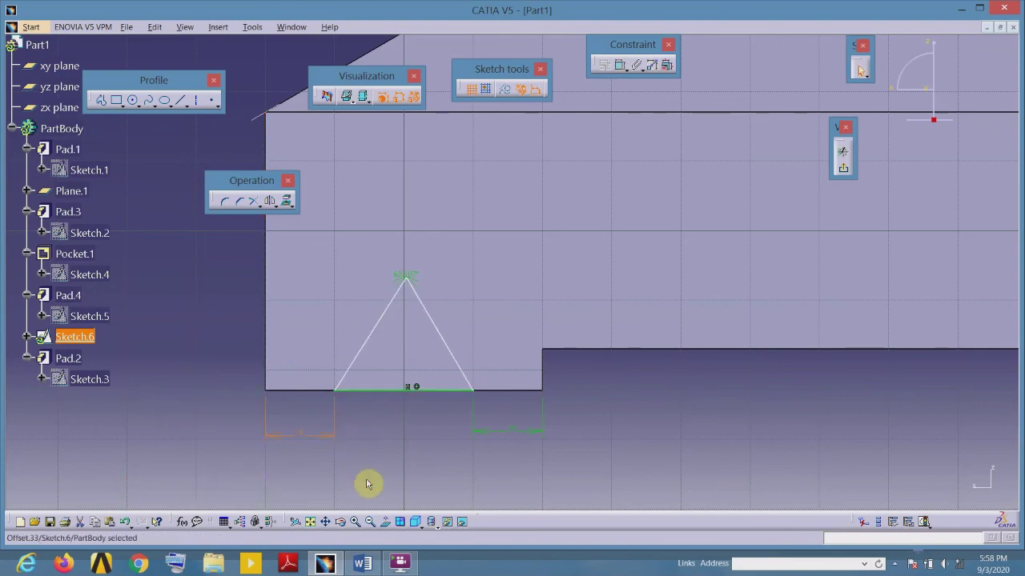
pyautogui.click(367, 483)
pyautogui.click(619, 64)
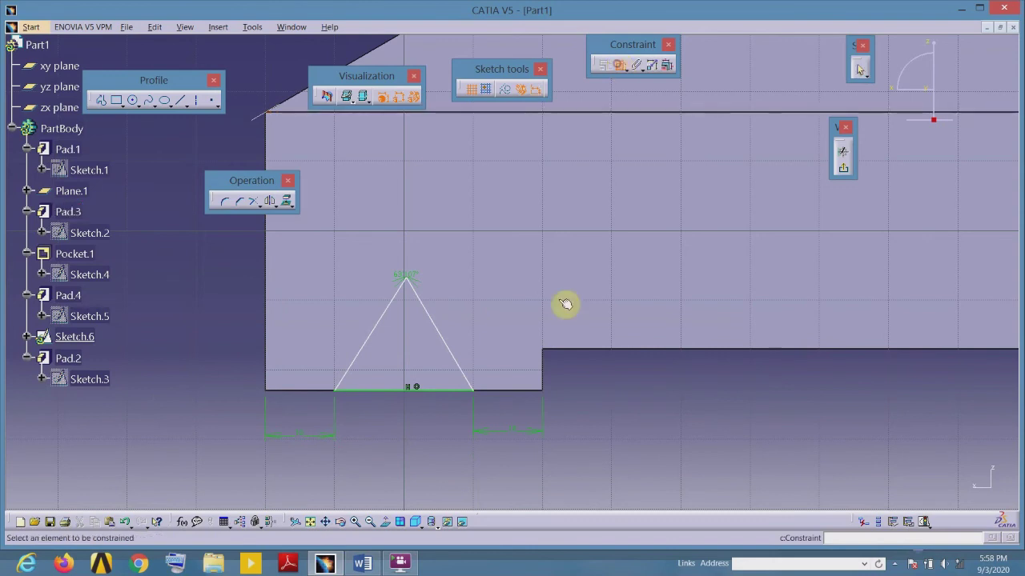
pyautogui.click(410, 282)
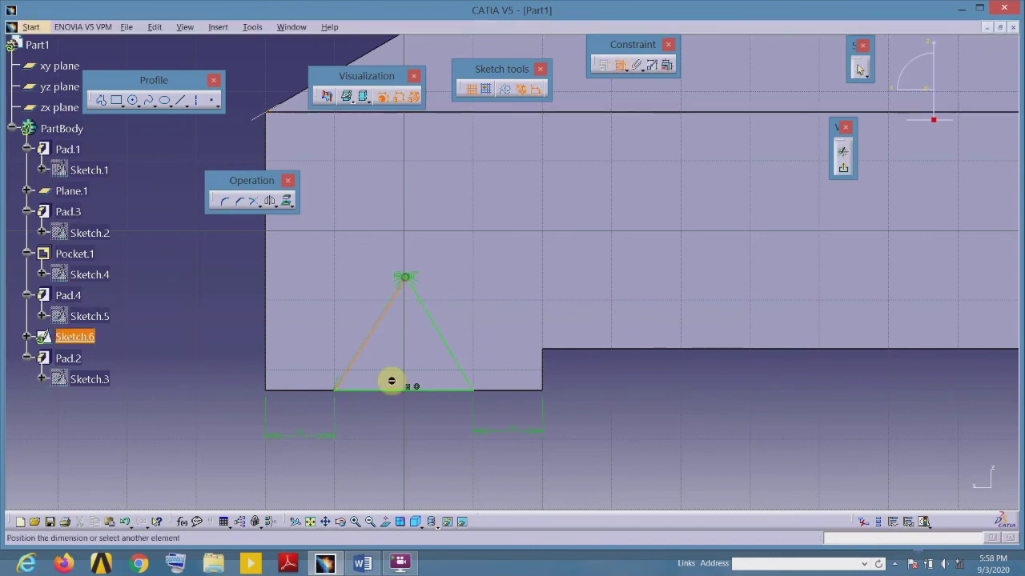
pyautogui.click(271, 331)
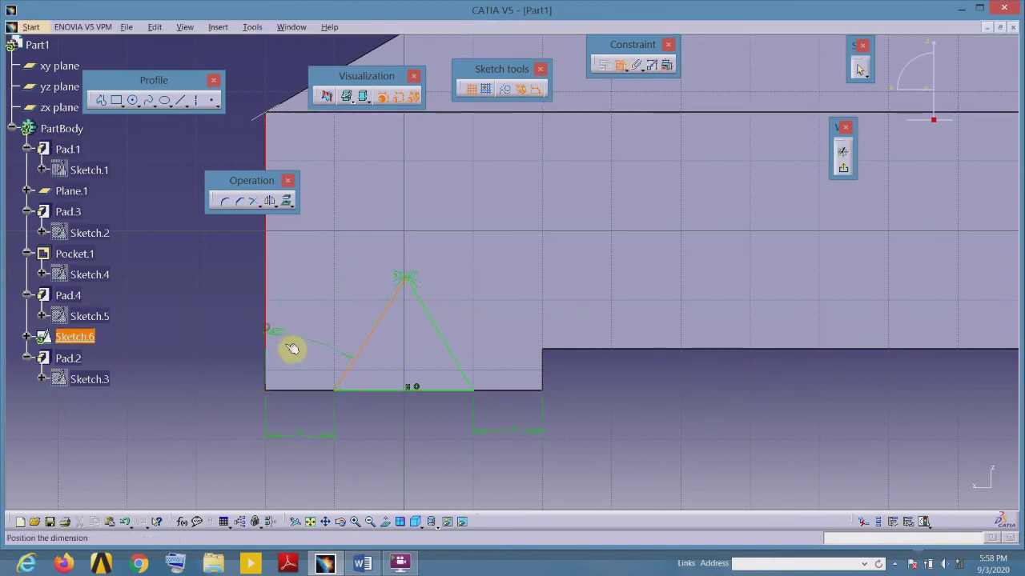
pyautogui.rightClick(318, 360)
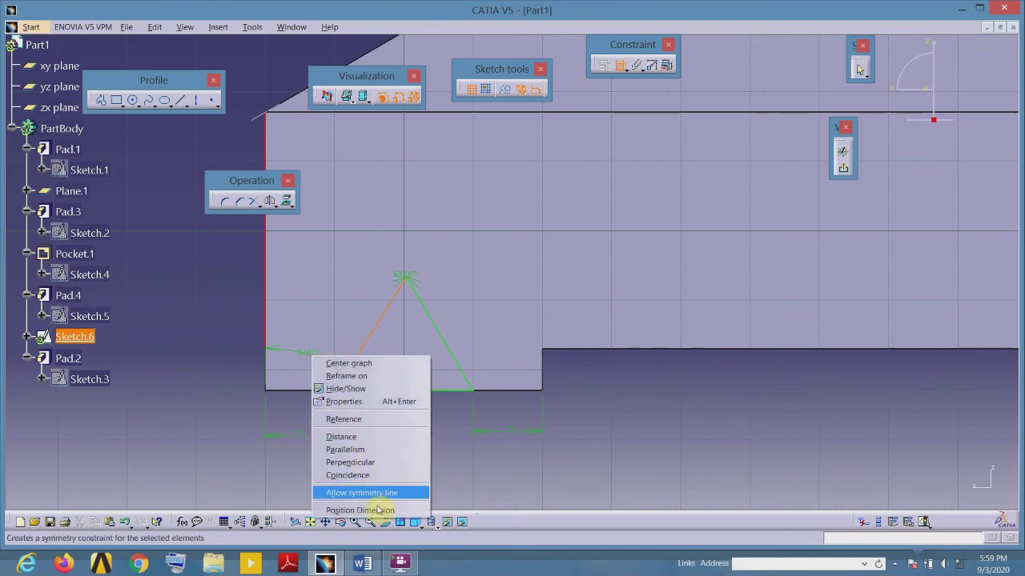
pyautogui.click(343, 437)
pyautogui.click(625, 398)
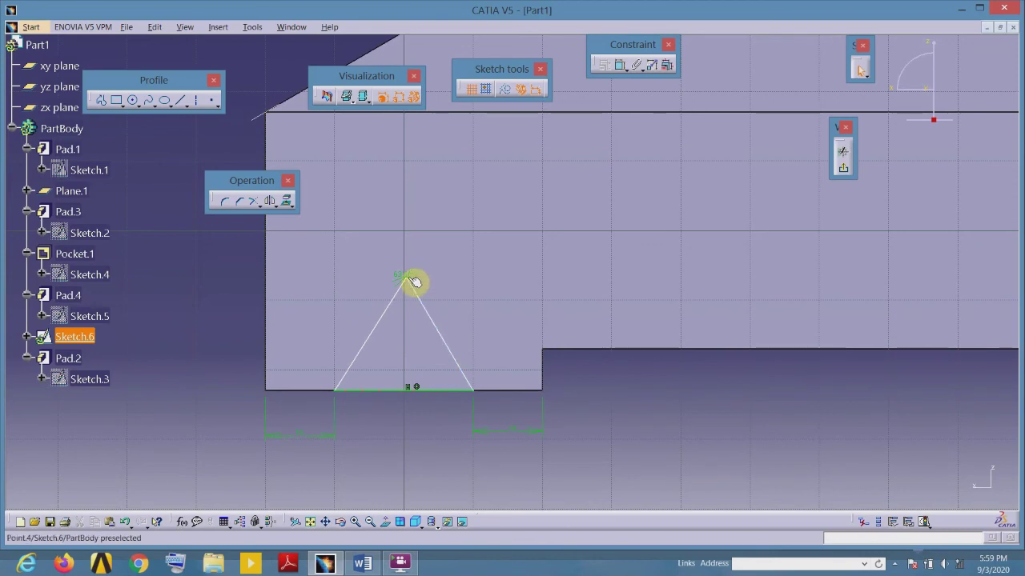
# - Shift the triangle's apex sideways to free its angle dimension, and set the apex angle to 60°
pyautogui.moveTo(408, 277); pyautogui.dragTo(437, 271)
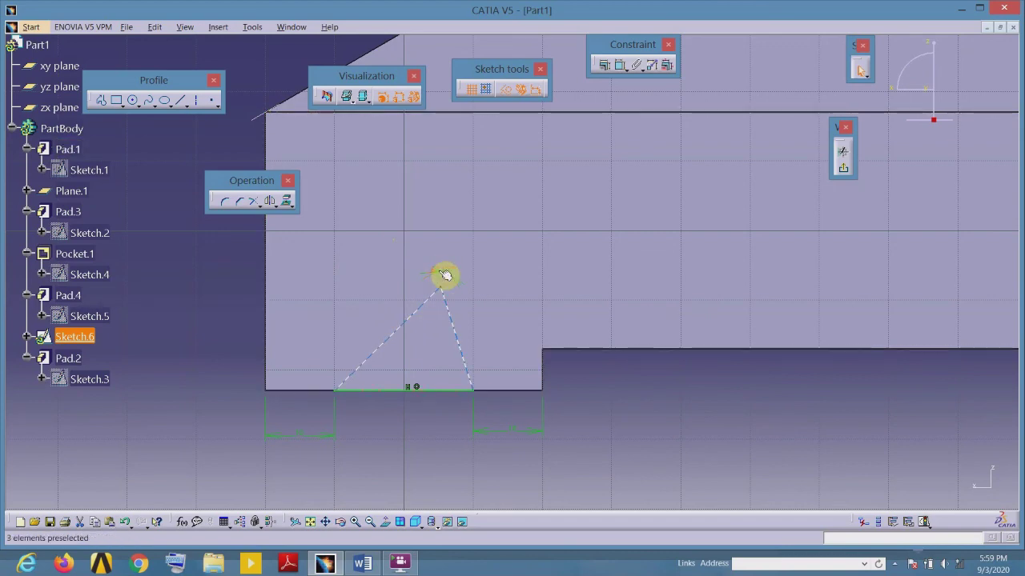
pyautogui.doubleClick(443, 274)
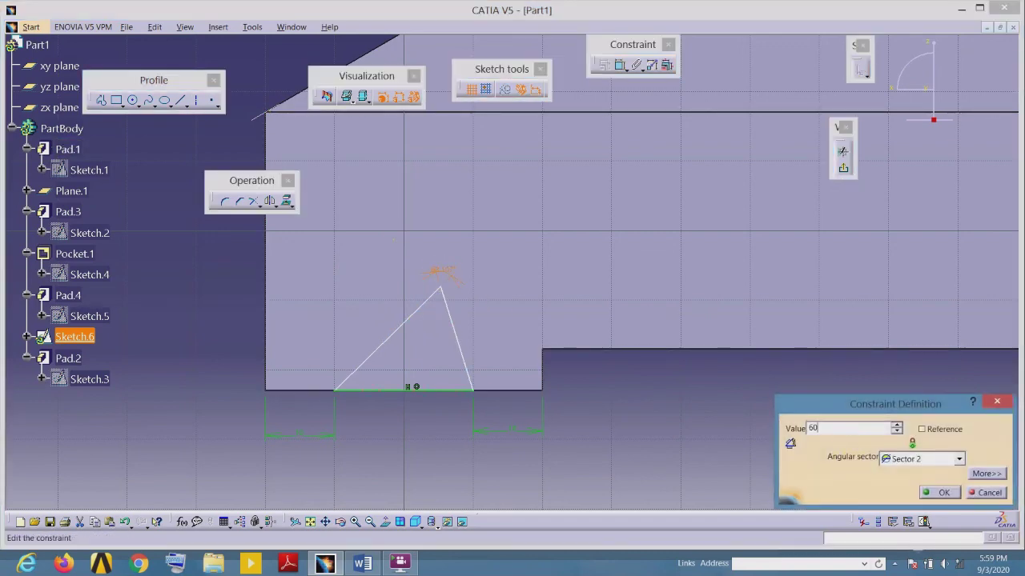
pyautogui.write('60')
pyautogui.click(938, 492)
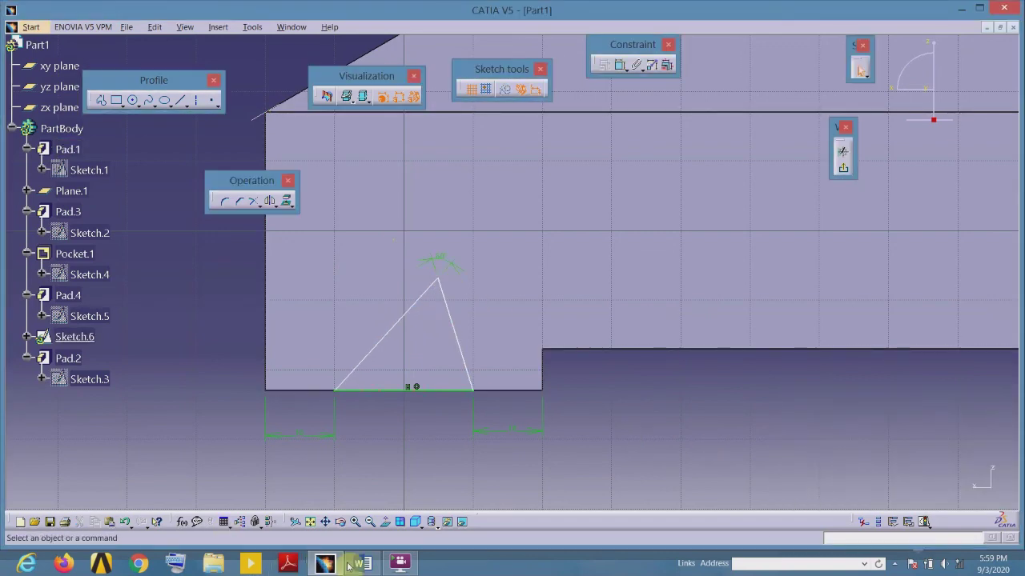
# - Consult the drawing's notch dimensions, and dimension the triangle's apex 20 mm from the base's flat end
pyautogui.click(358, 565)
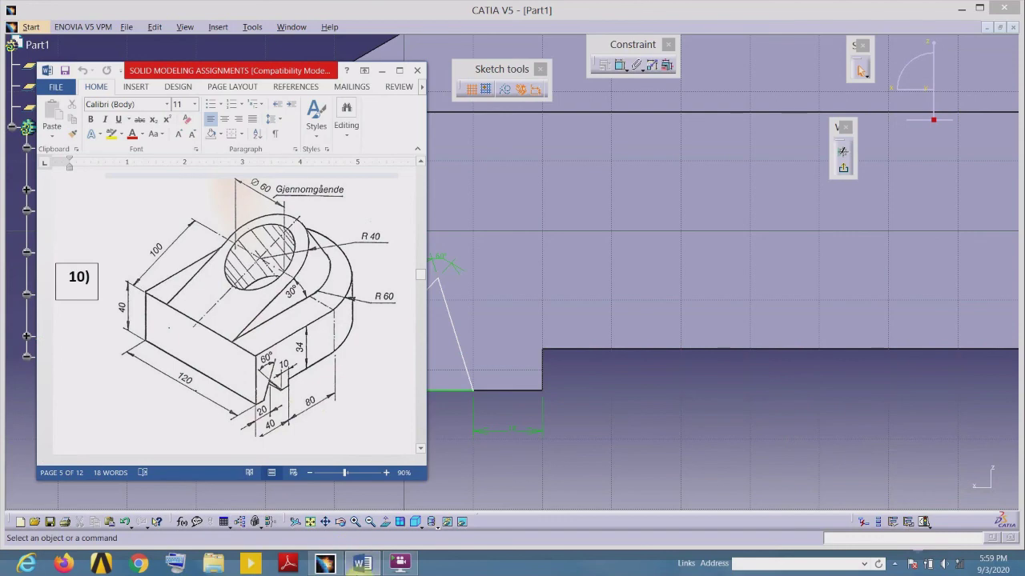
pyautogui.click(363, 564)
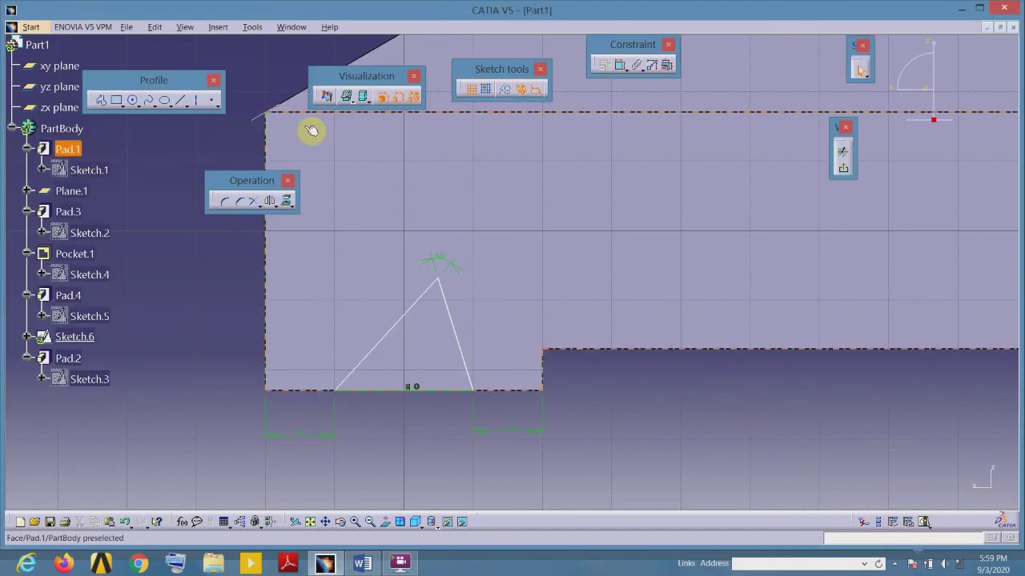
pyautogui.click(619, 65)
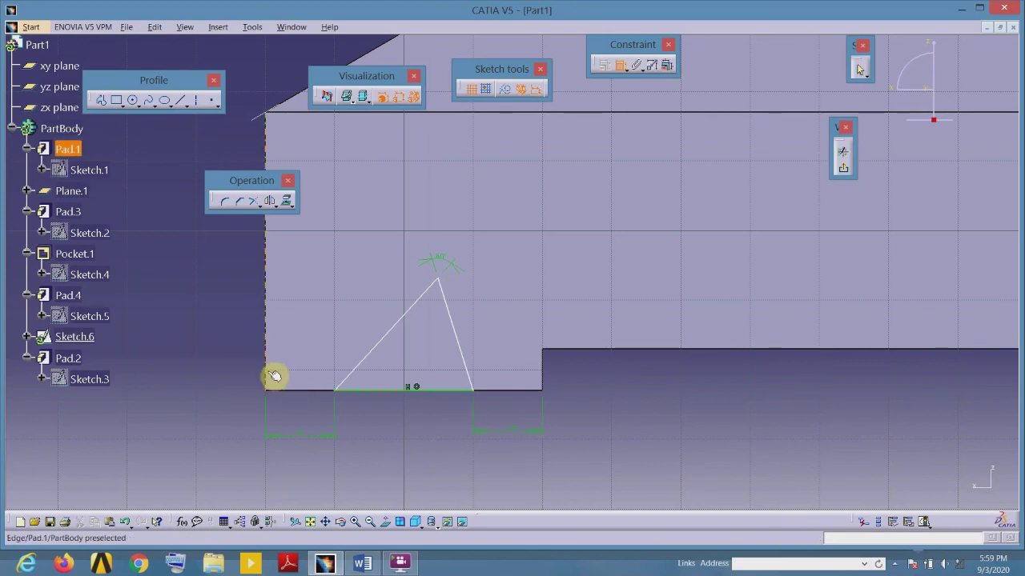
pyautogui.click(274, 377)
pyautogui.click(438, 276)
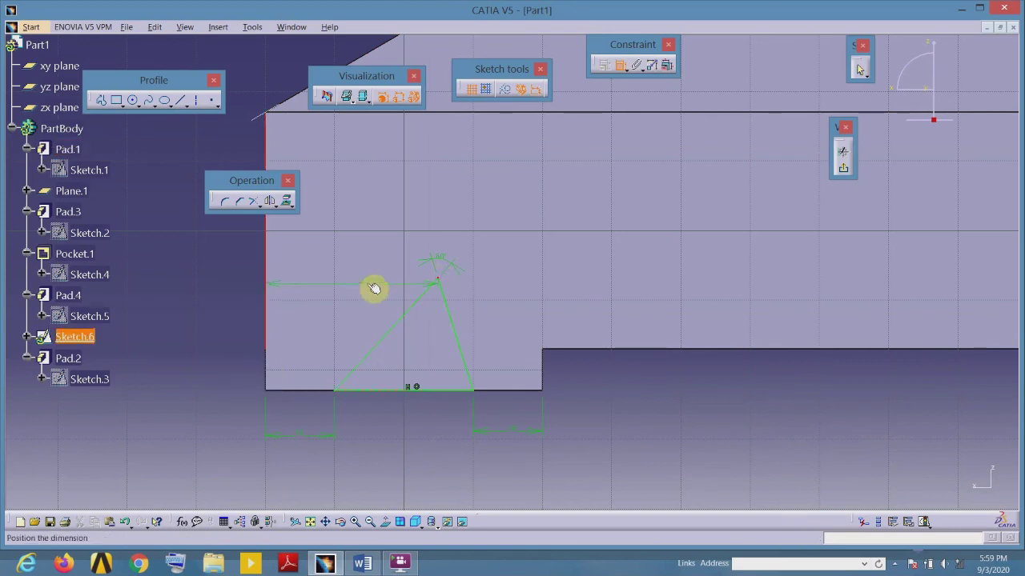
pyautogui.click(343, 283)
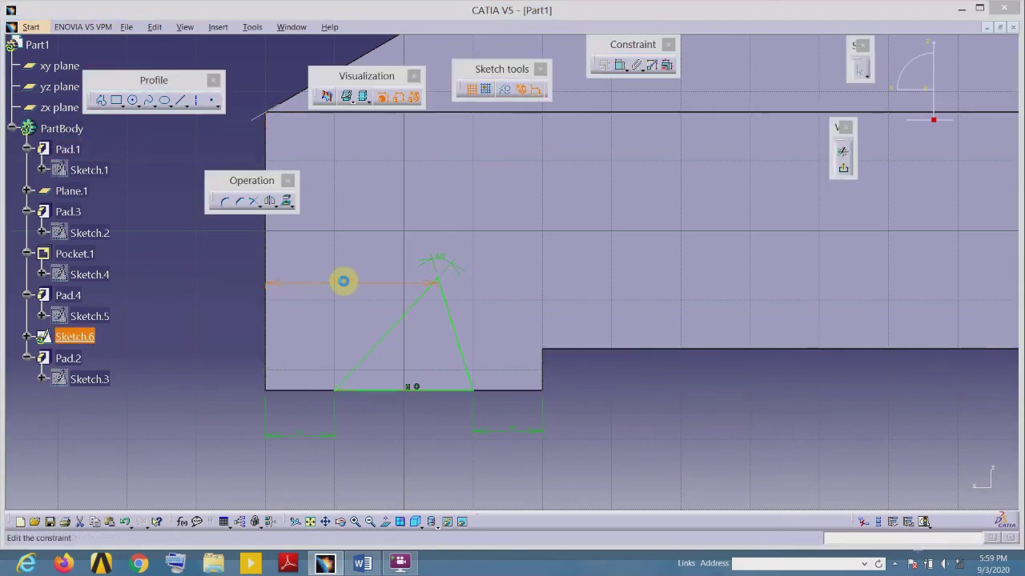
pyautogui.doubleClick(345, 286)
pyautogui.write('20mm')
pyautogui.press('Return')
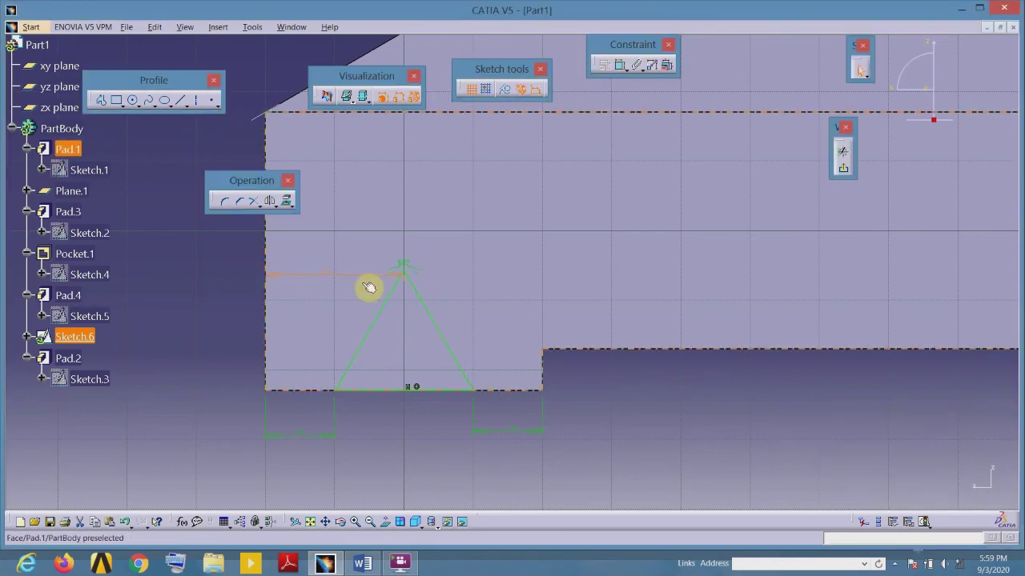
# - Leave the triangle sketch and cut it through the base's foot as a pocket with the limit type Up to last
pyautogui.click(845, 169)
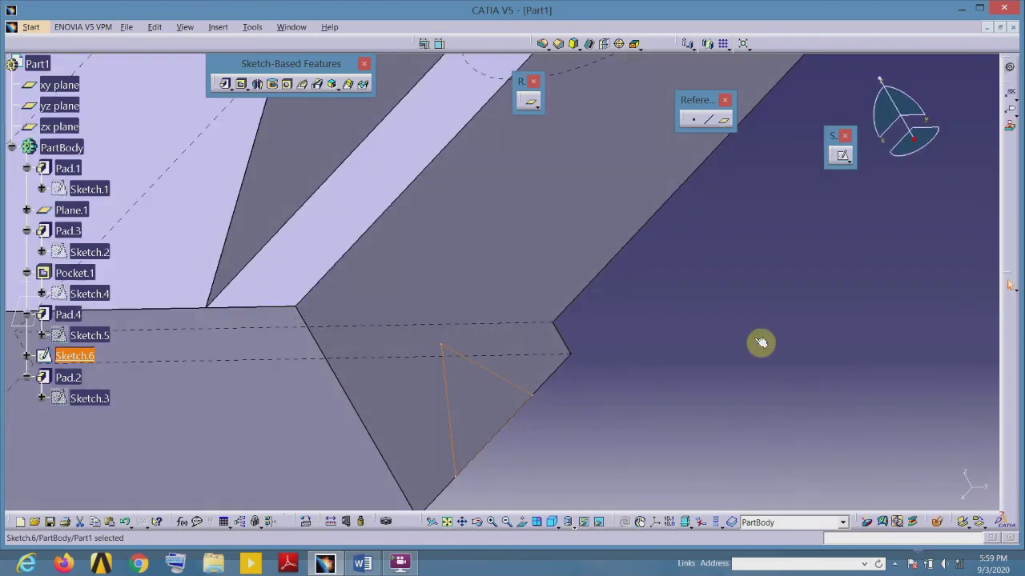
pyautogui.scroll(-2, 715, 309)
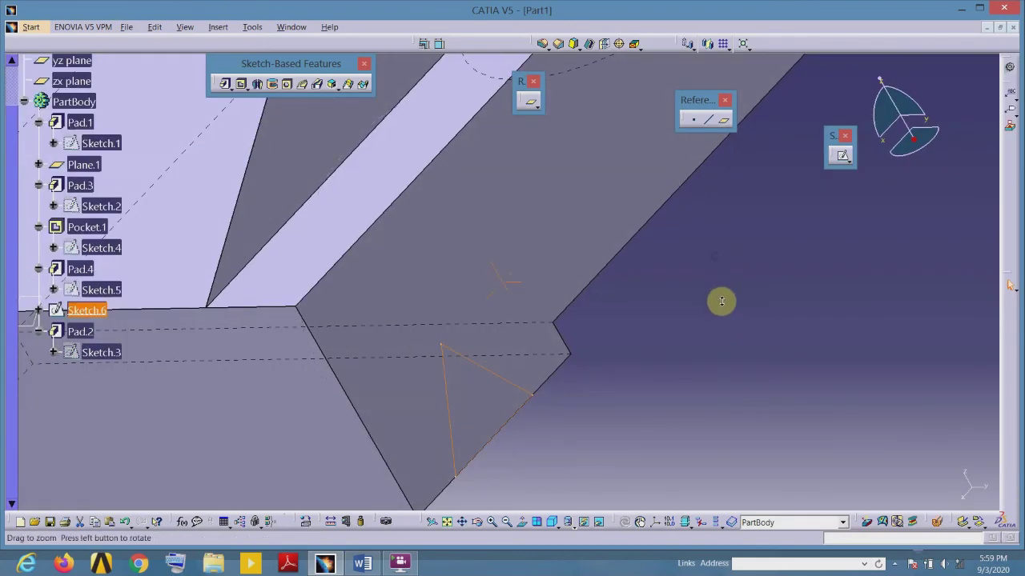
pyautogui.keyDown('ctrl'); pyautogui.moveTo(722, 301); pyautogui.dragTo(473, 213, button='middle'); pyautogui.keyUp('ctrl')
pyautogui.click(241, 83)
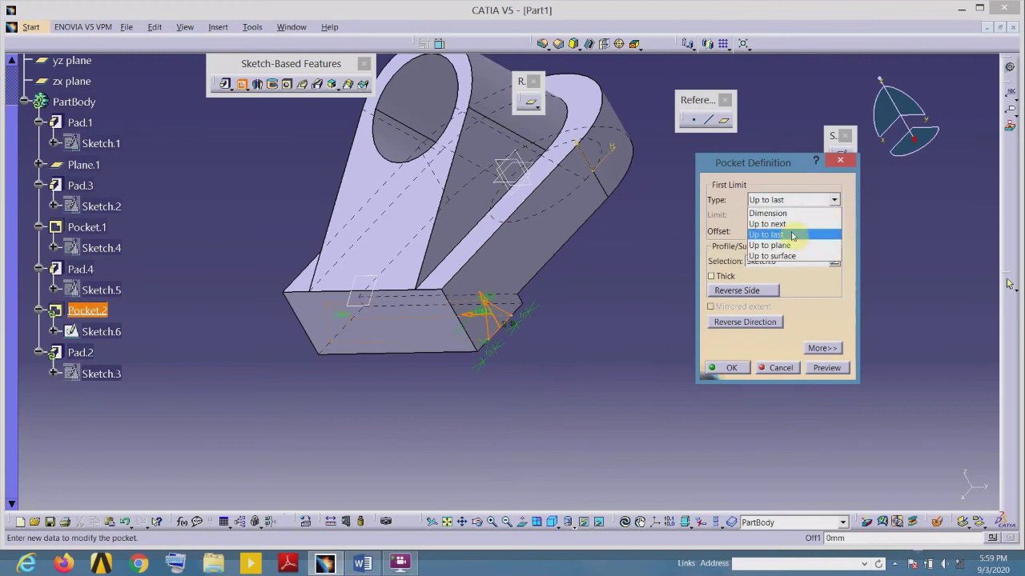
pyautogui.click(790, 233)
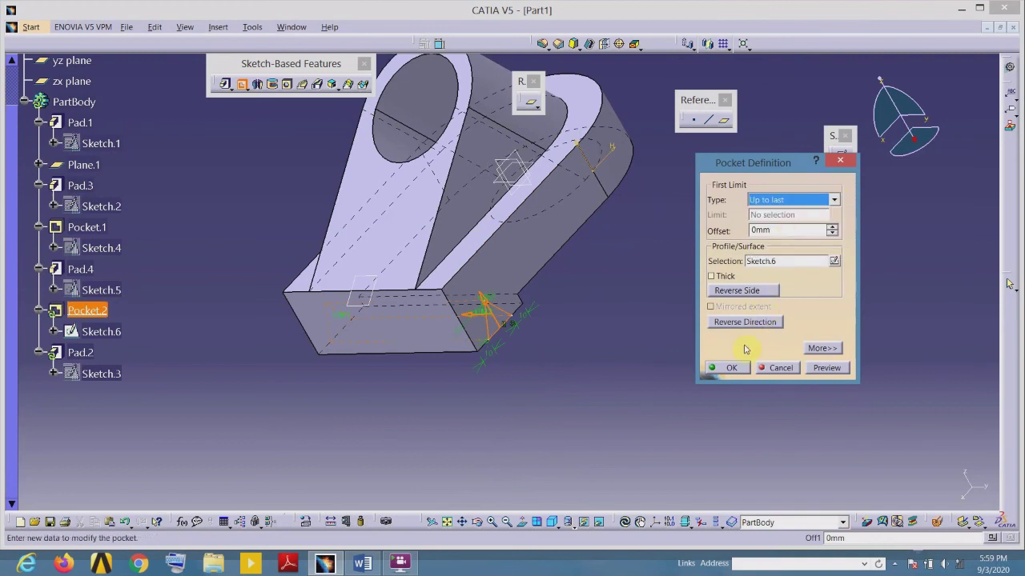
pyautogui.click(736, 369)
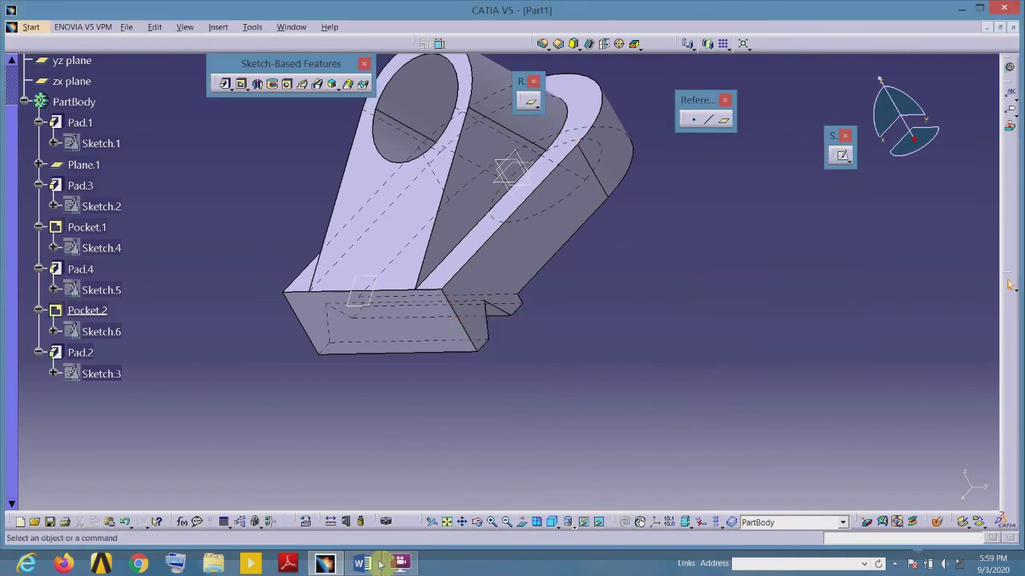
# - Show the whole part in the standard isometric view, fitted to the window
pyautogui.click(552, 522)
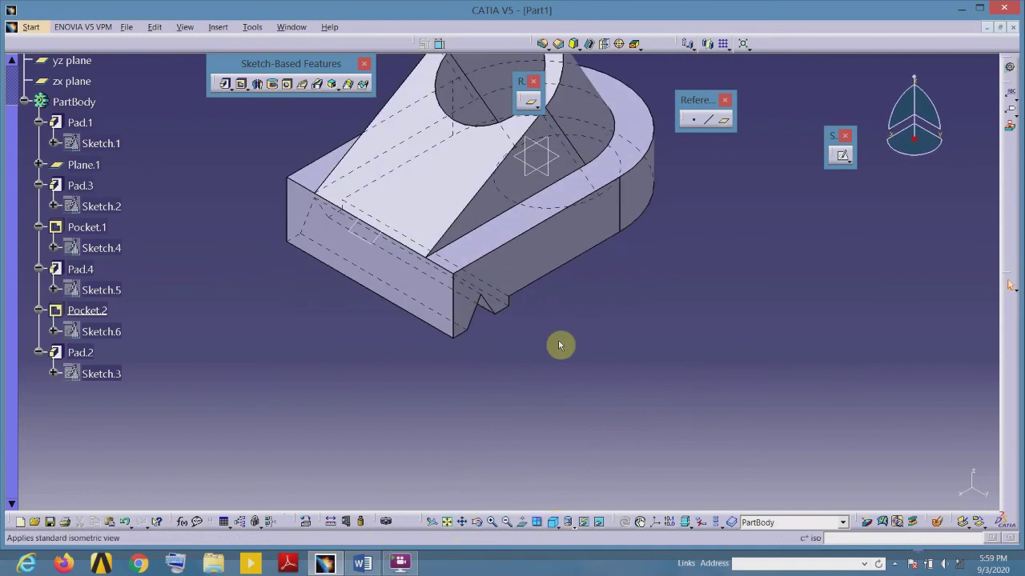
pyautogui.moveTo(590, 321); pyautogui.dragTo(587, 321, button='middle')
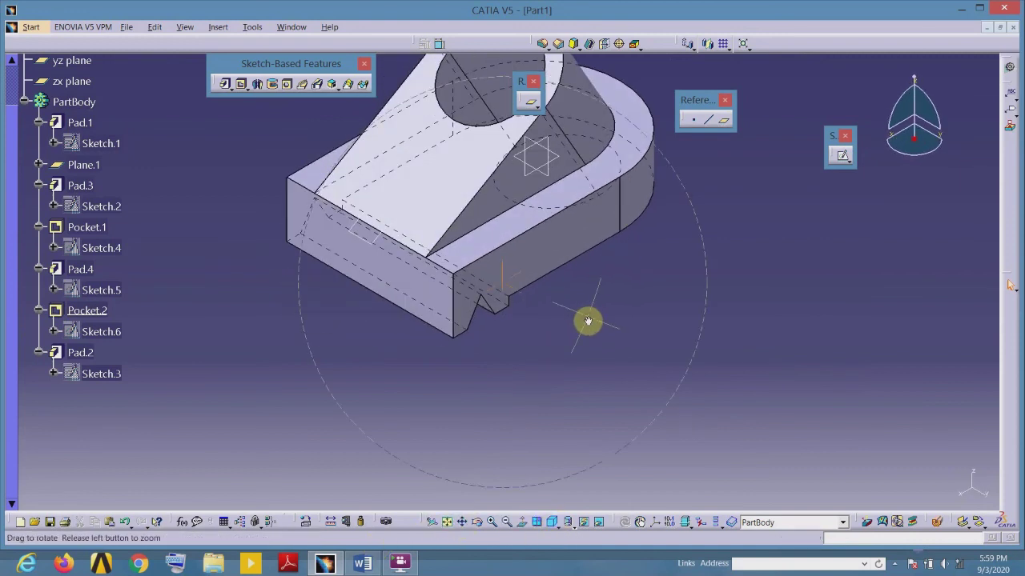
pyautogui.click(446, 522)
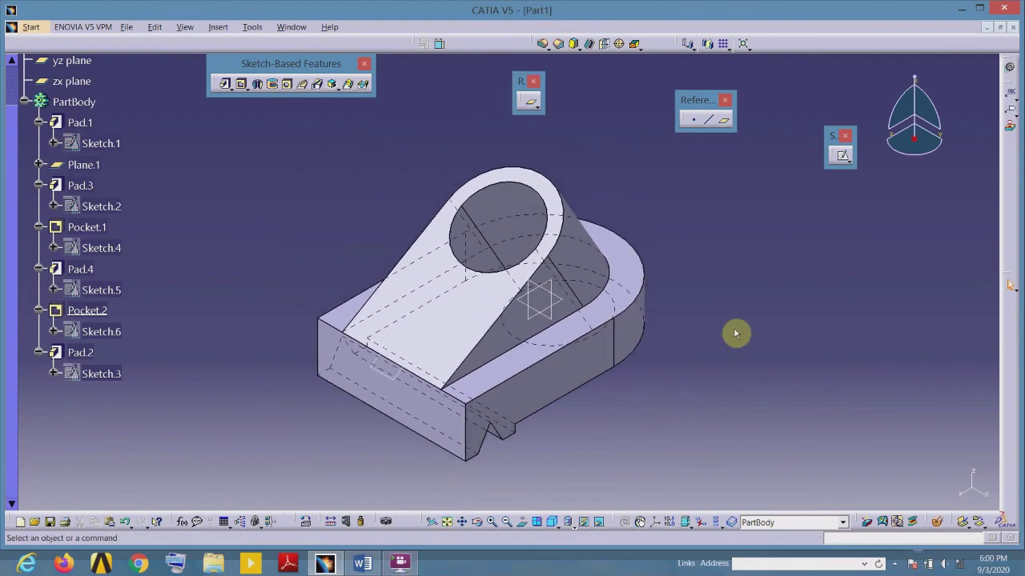